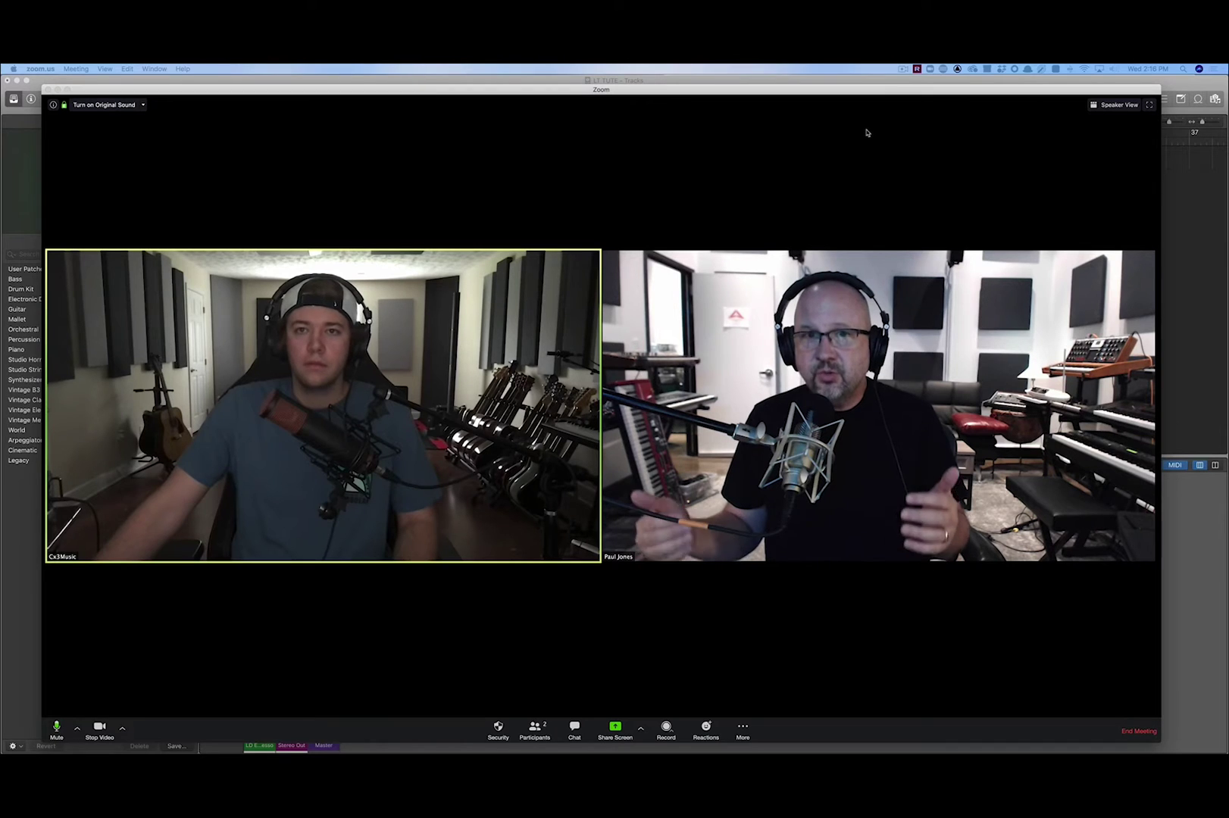
# - Switch from the Zoom call to Loopback to view the LT Mic Only device's routing
pyautogui.press('super+Tab')
pyautogui.press('super+Tab')
pyautogui.press('super+Tab')
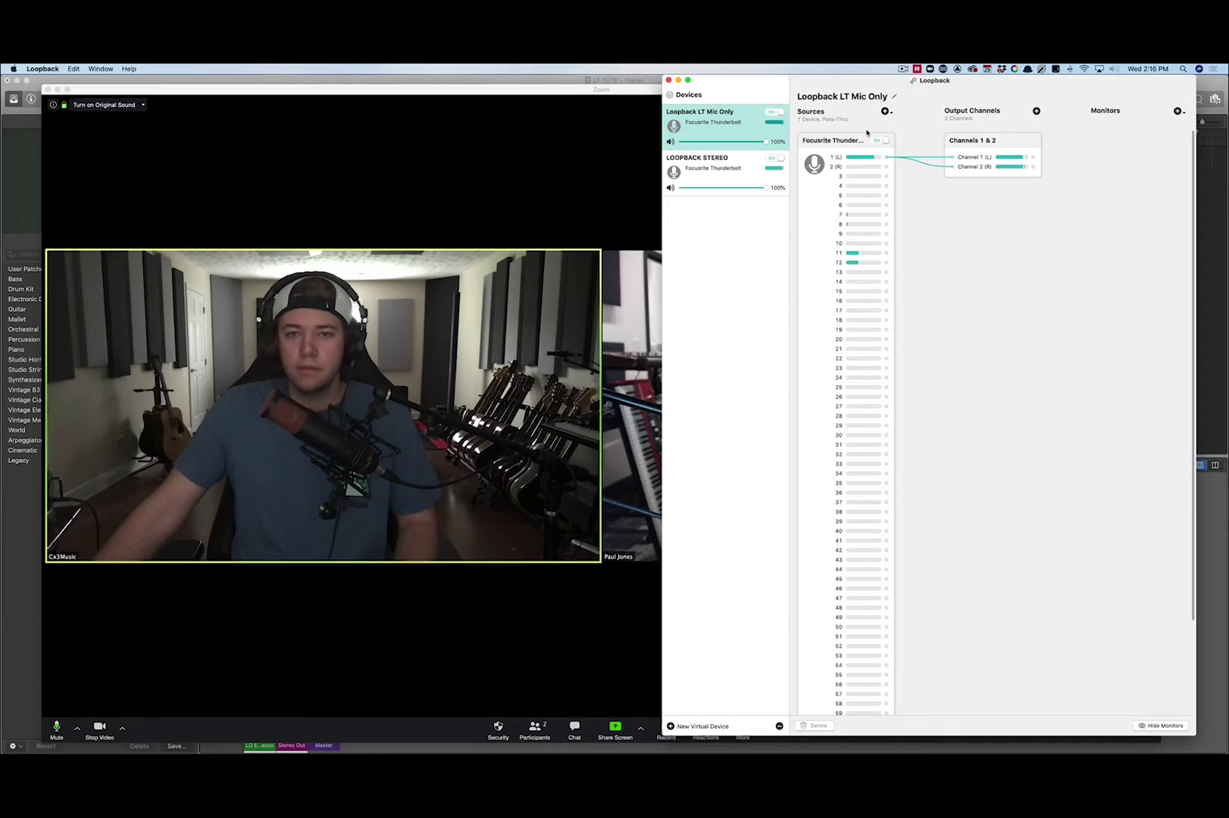
pyautogui.click(733, 183)
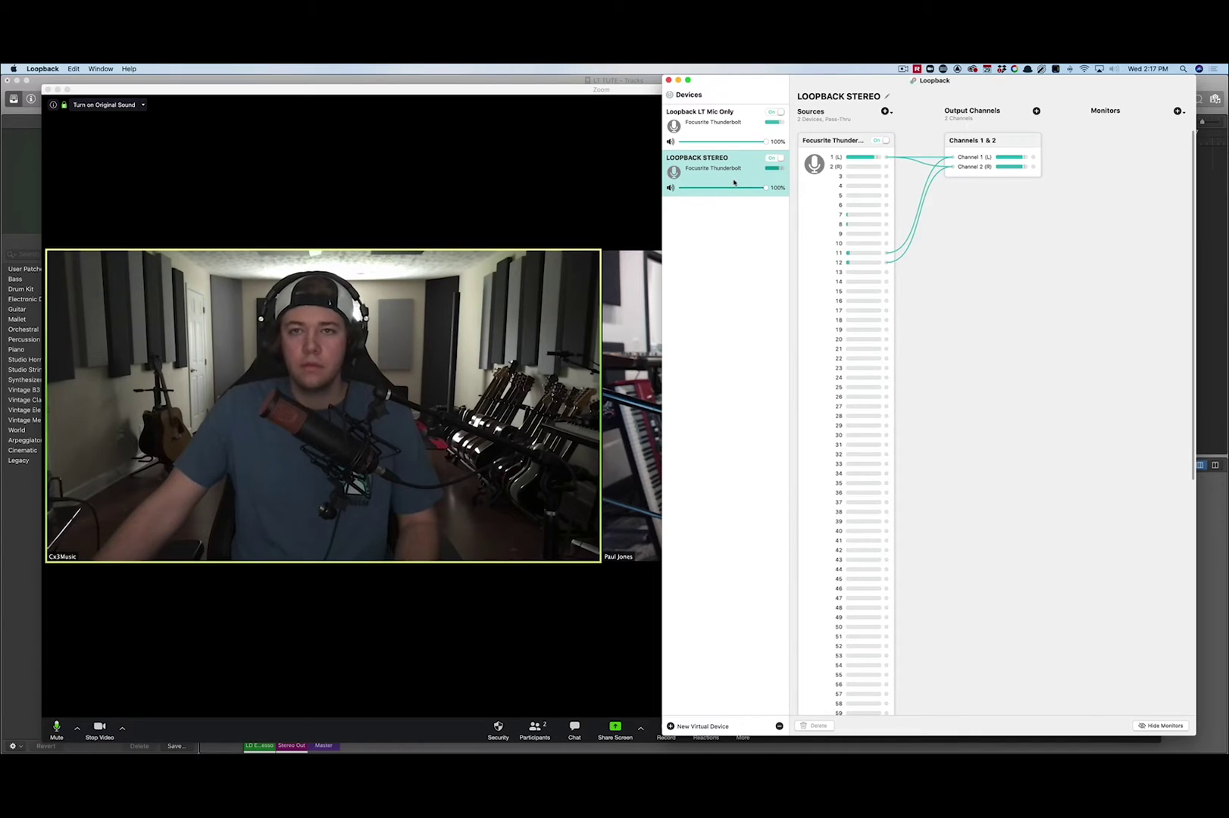
pyautogui.click(731, 130)
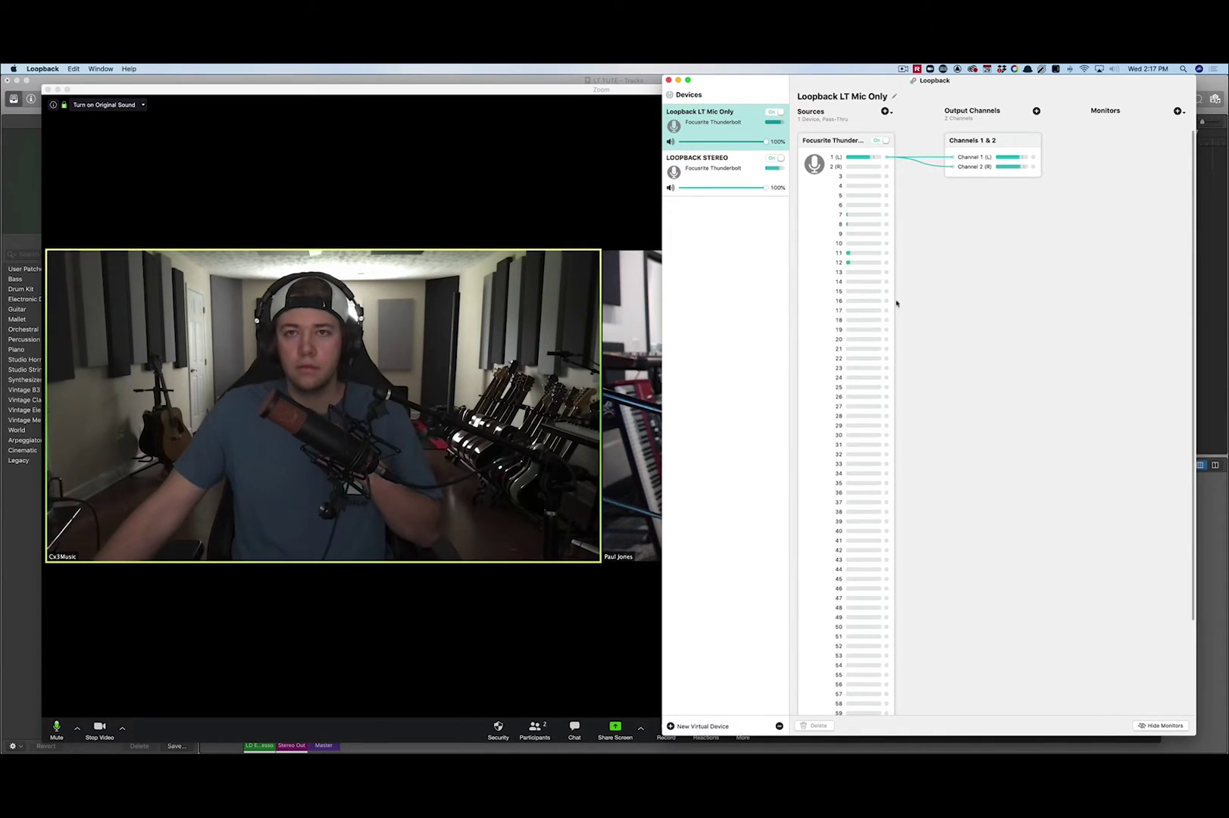
pyautogui.click(487, 211)
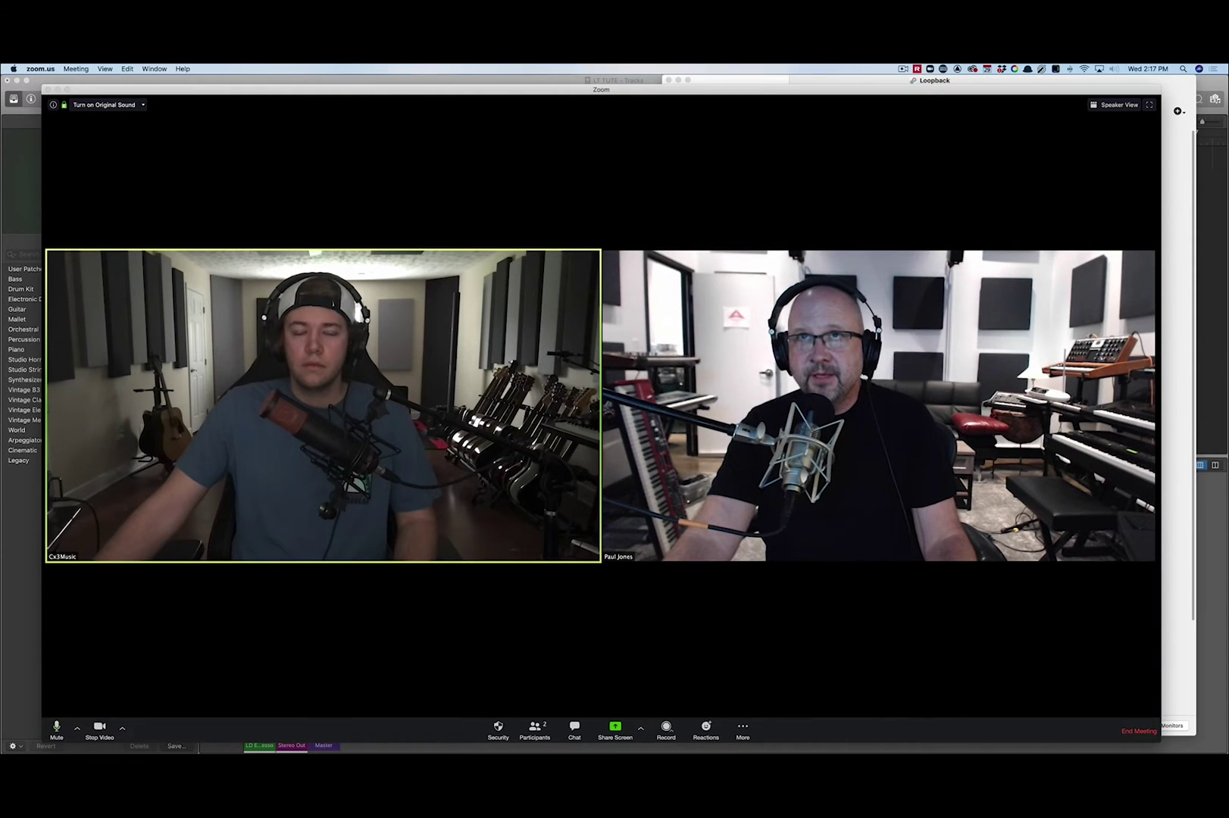
# - Set Zoom's audio input microphone to Loopback LT Mic Only, then move Settings off the call view
pyautogui.press('super+comma')
pyautogui.moveTo(680, 203); pyautogui.dragTo(741, 197)
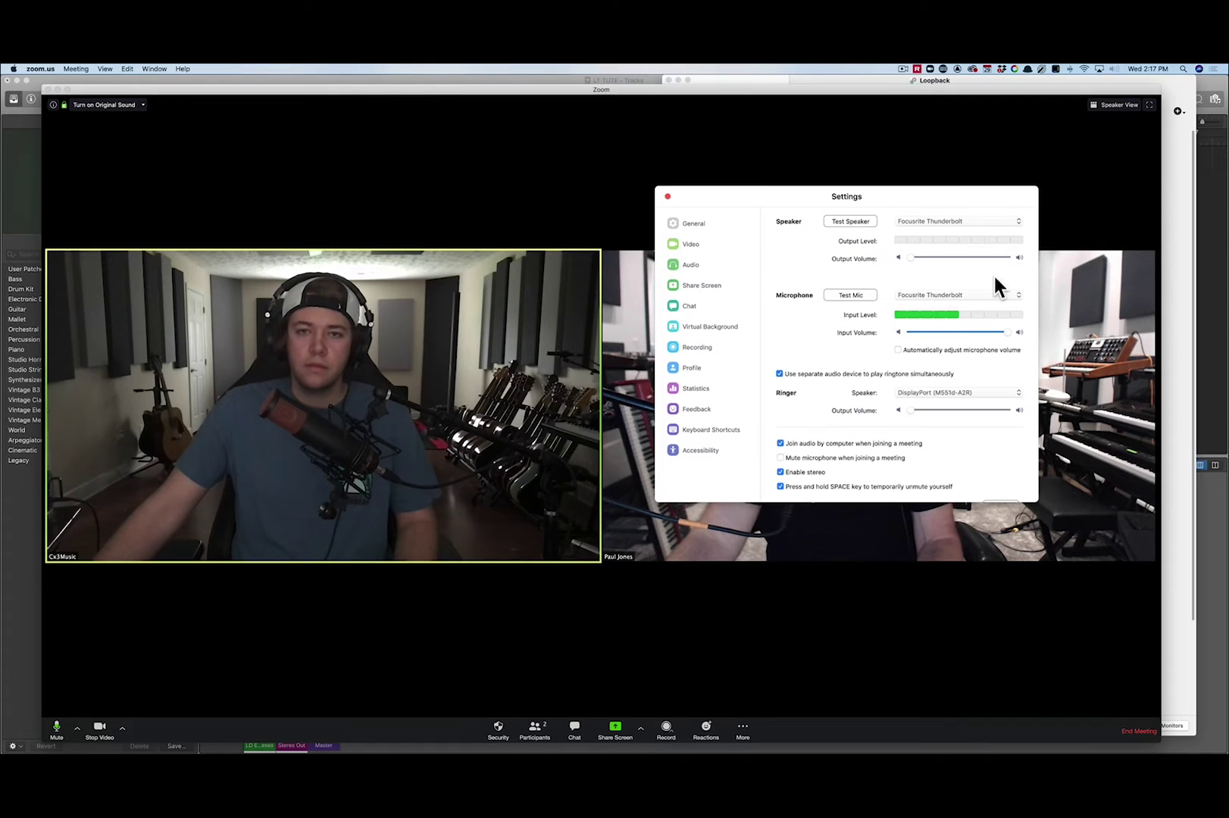
pyautogui.click(949, 295)
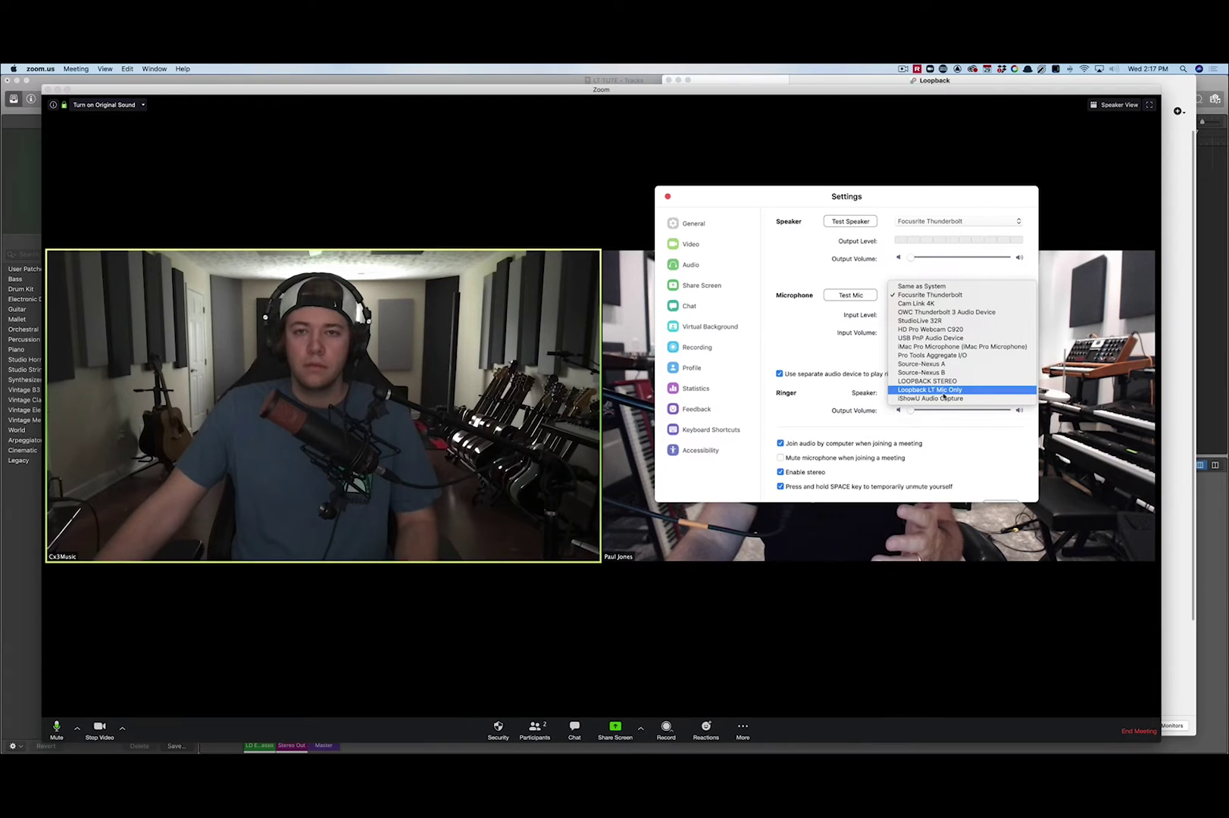
pyautogui.click(943, 392)
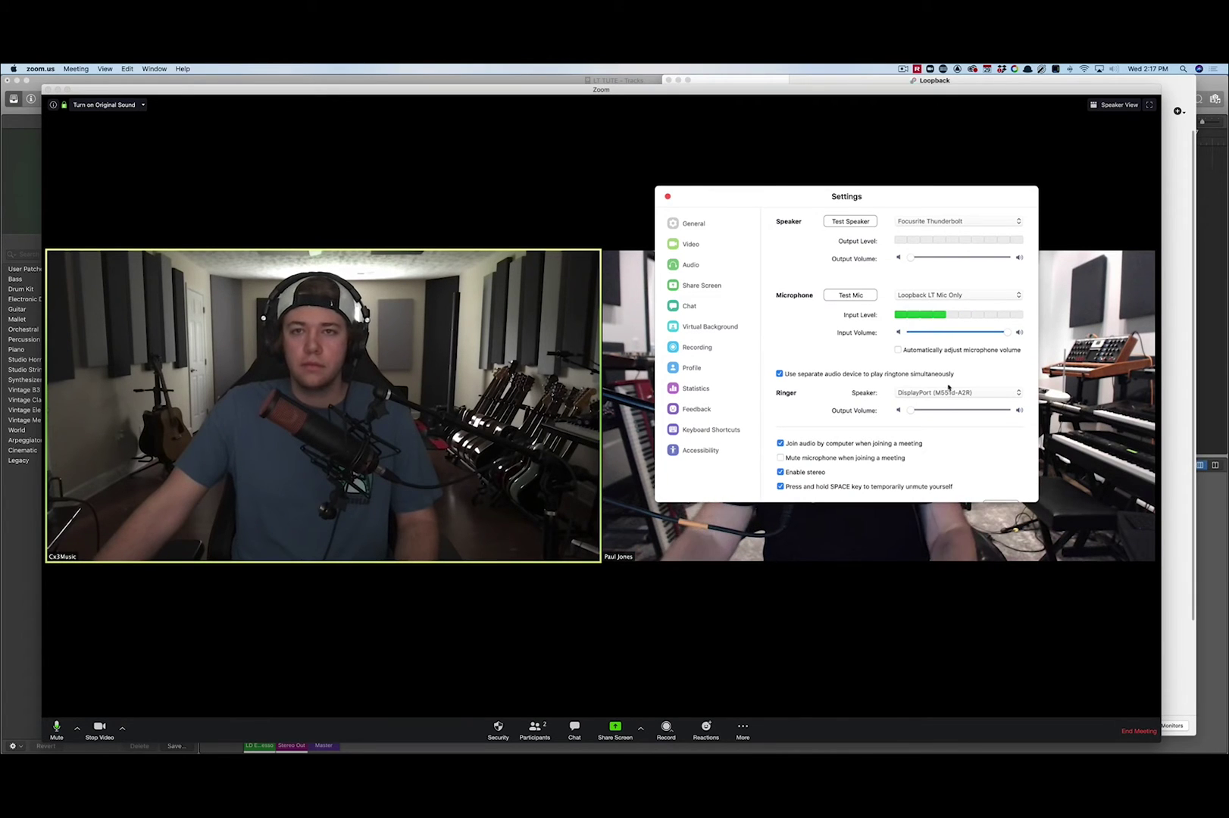
pyautogui.moveTo(779, 198); pyautogui.dragTo(811, 0)
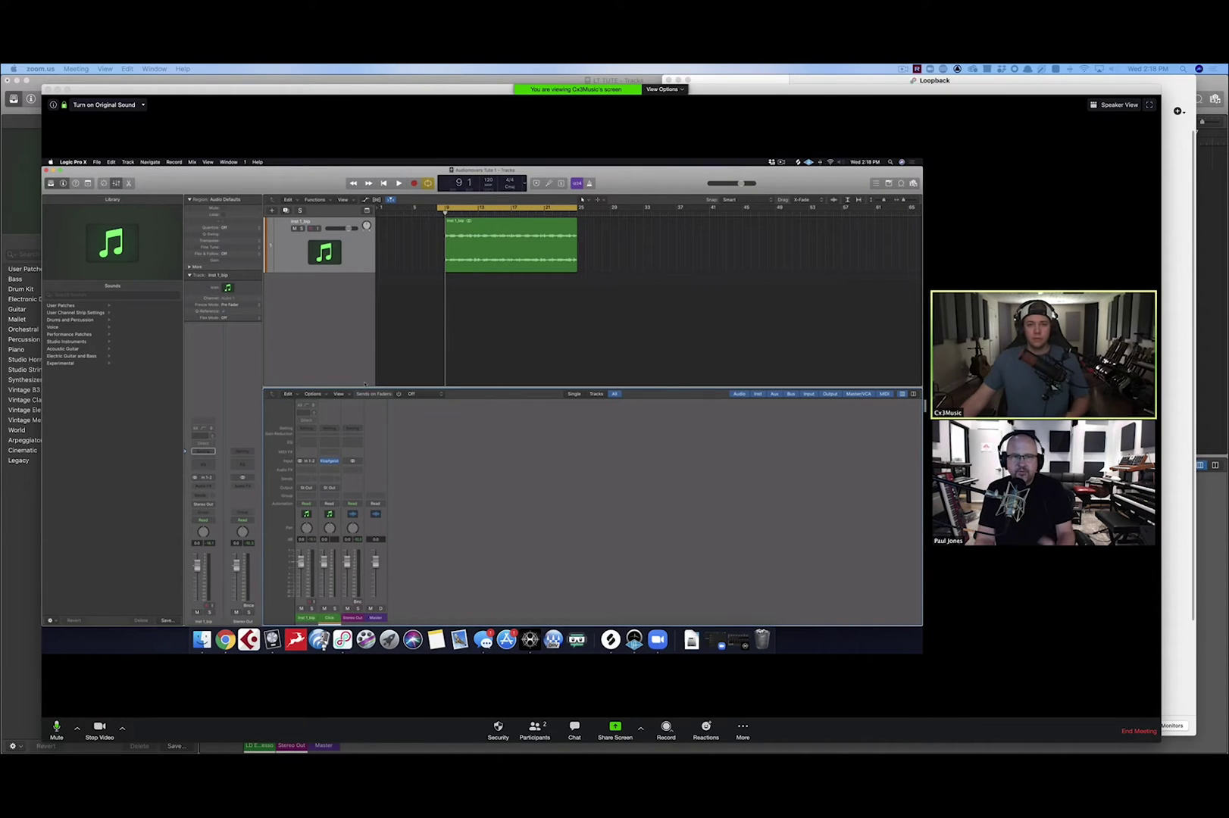
# - Play and stop the shared Logic session to audition it
pyautogui.click(429, 343)
pyautogui.press('space')
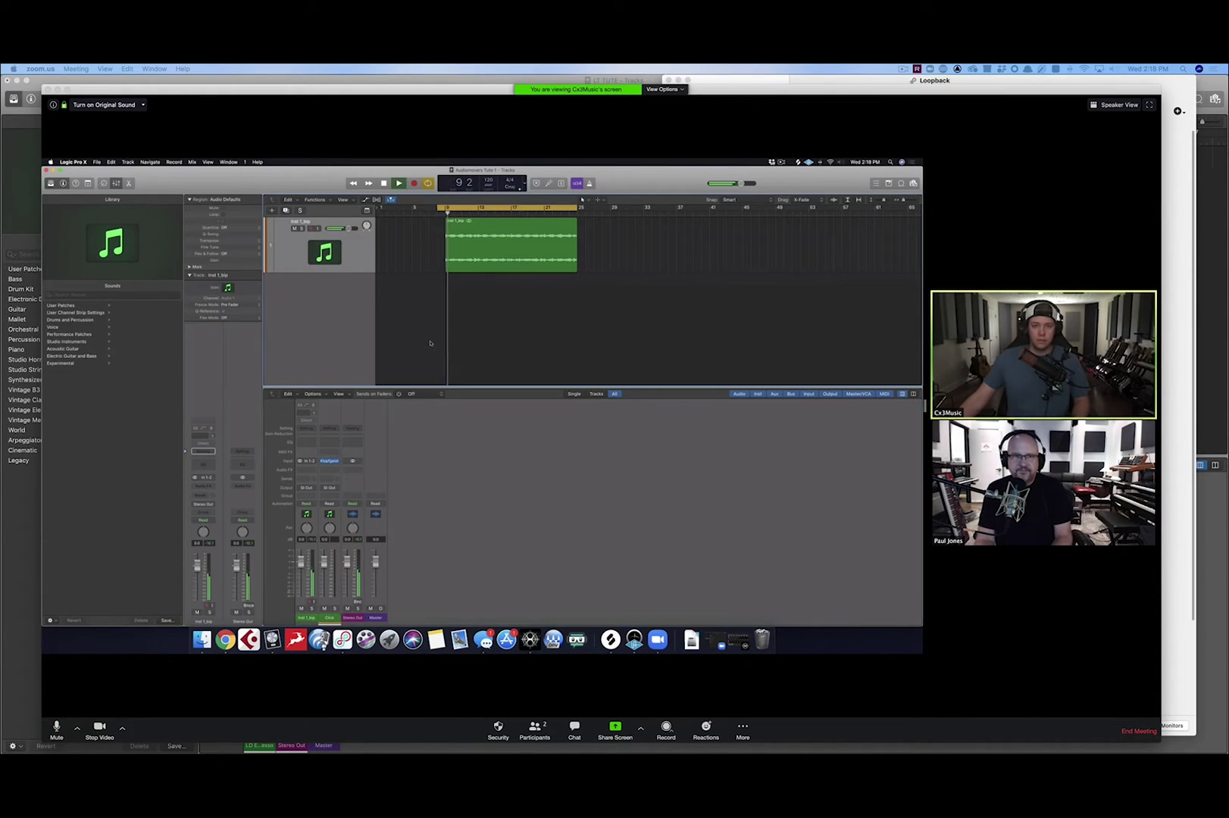
pyautogui.press('space')
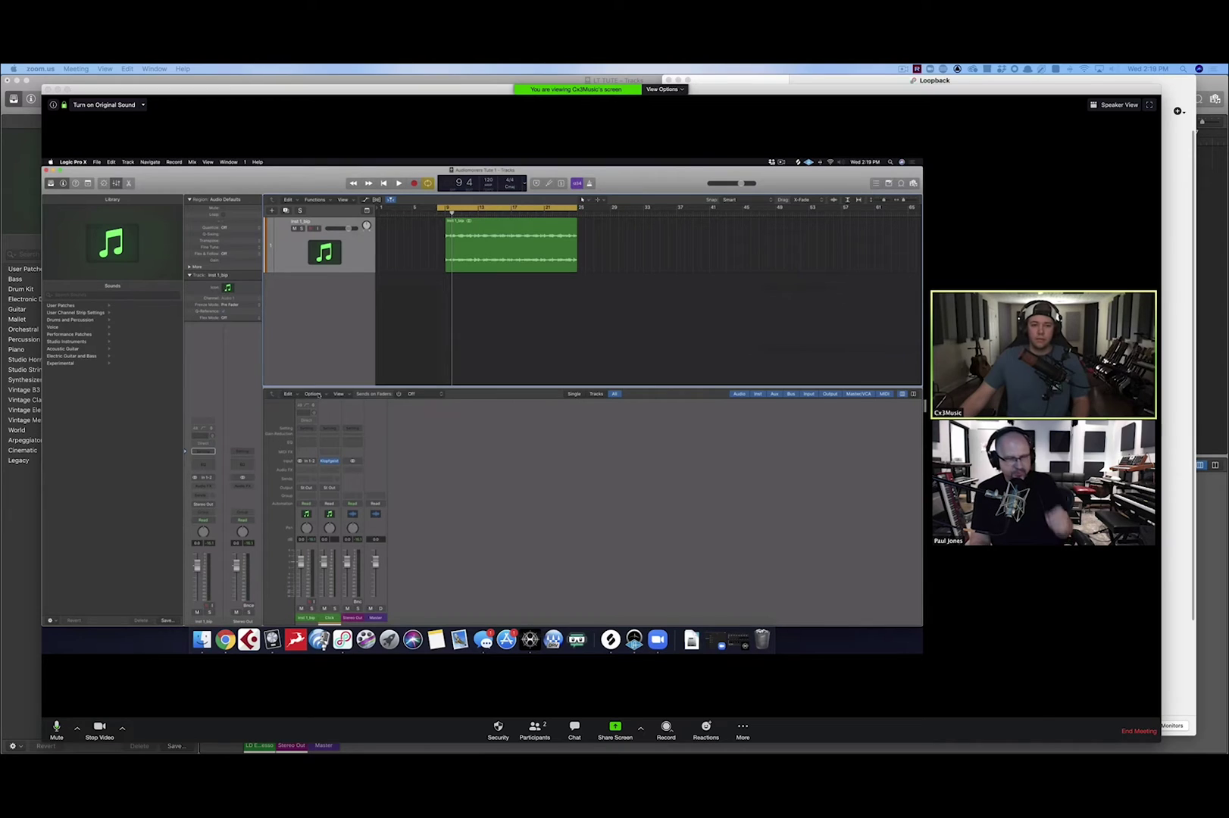
# - Create auxiliary channel strips Aux 1, Aux 2 and Aux 3, leaving Aux 1 selected
pyautogui.click(313, 394)
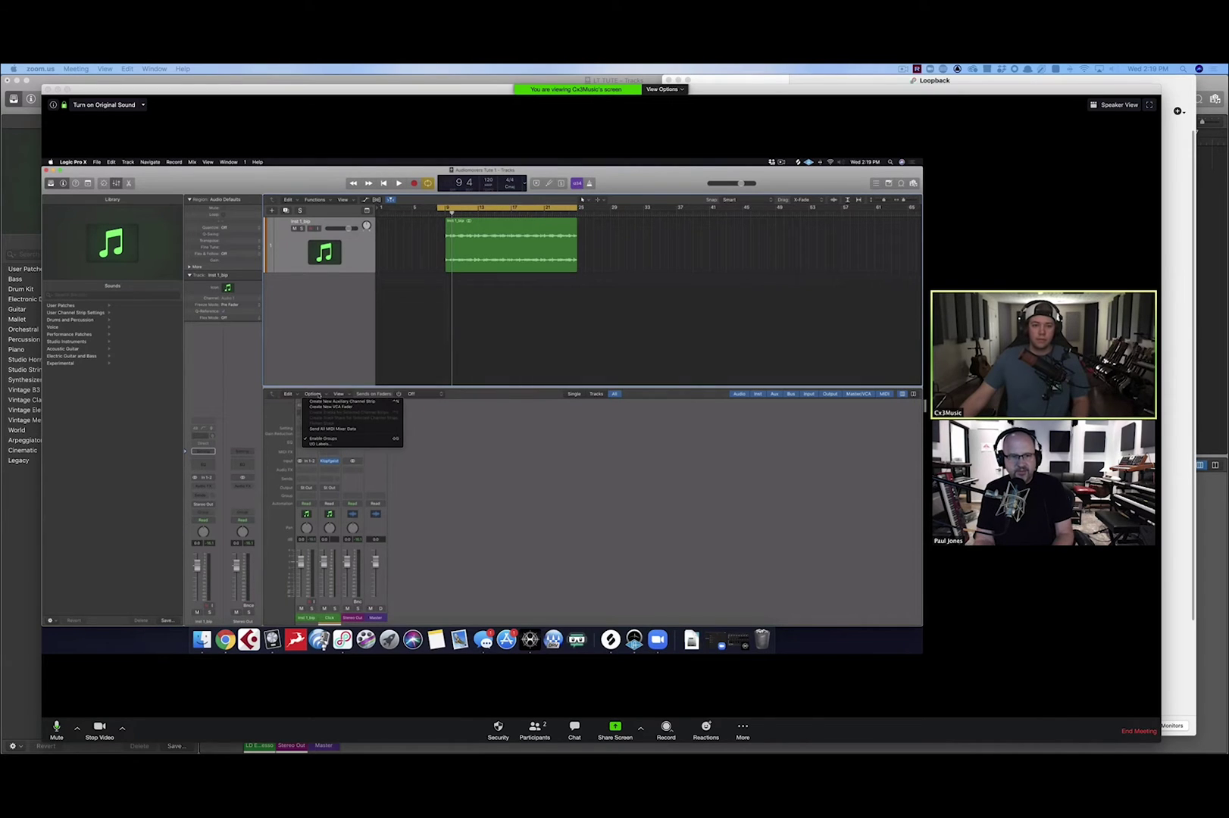
pyautogui.click(320, 402)
pyautogui.click(320, 395)
pyautogui.click(331, 402)
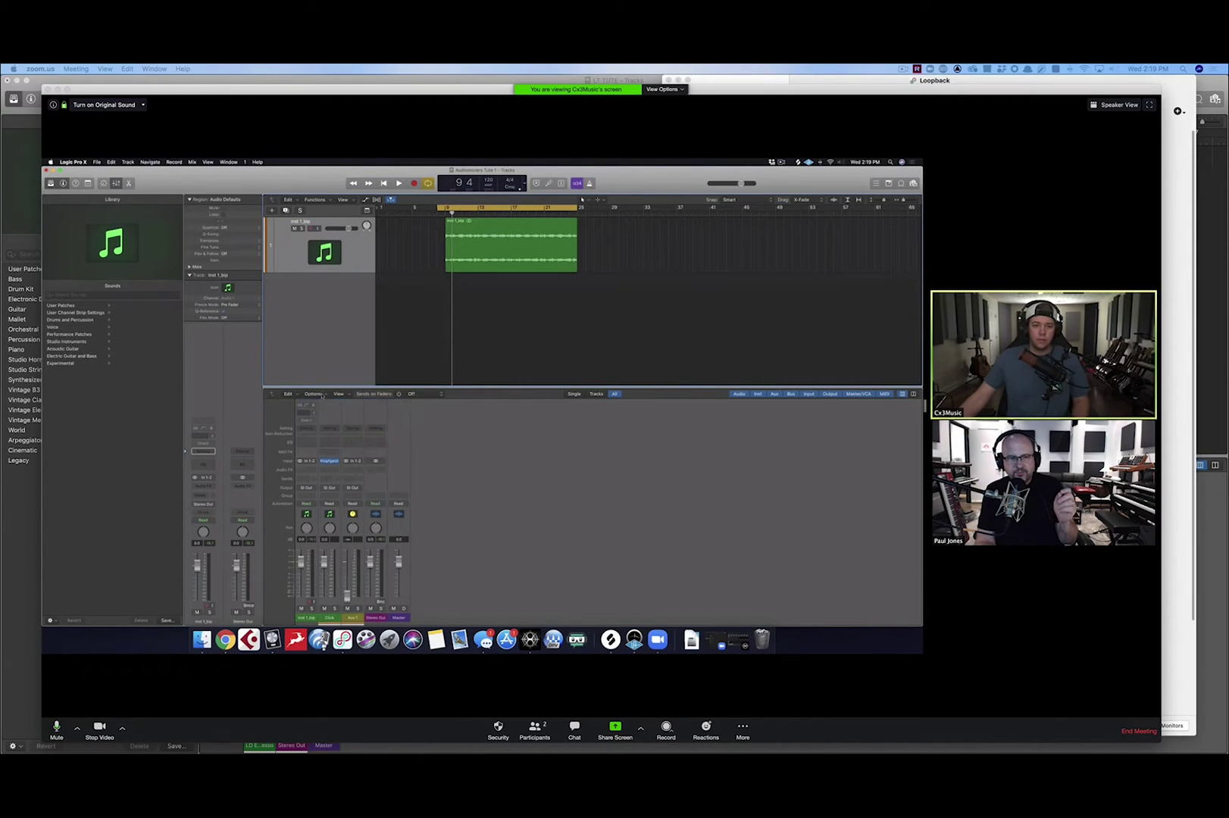
pyautogui.click(314, 394)
pyautogui.click(332, 401)
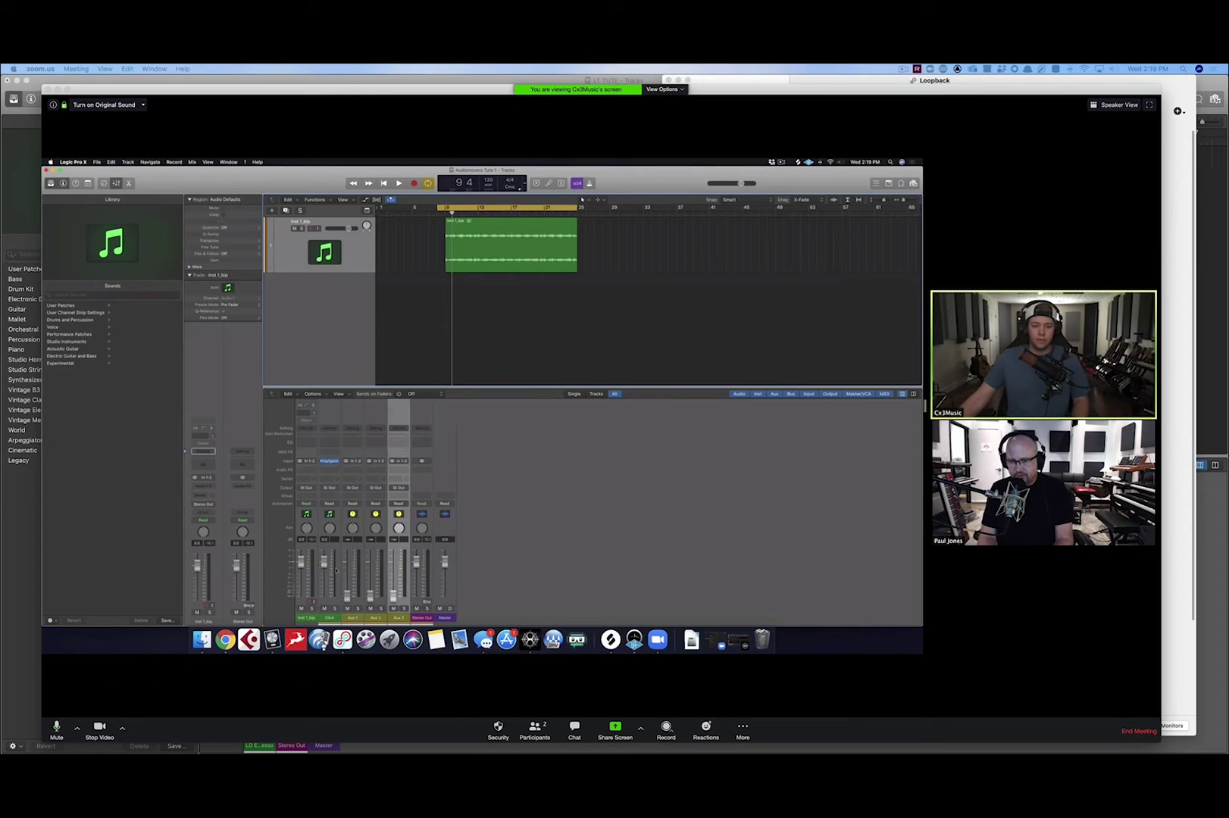
pyautogui.click(354, 566)
pyautogui.keyDown('shift'); pyautogui.click(399, 566); pyautogui.keyUp('shift')
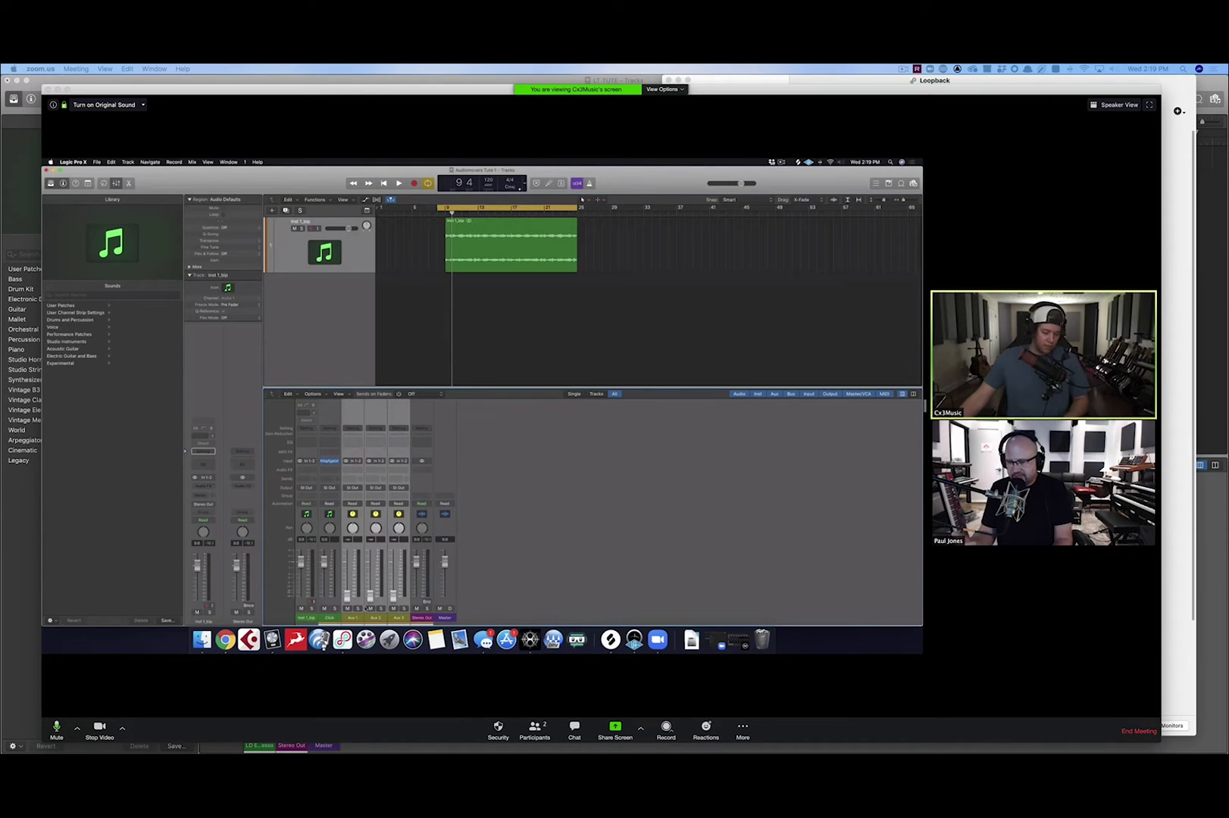
pyautogui.click(359, 558)
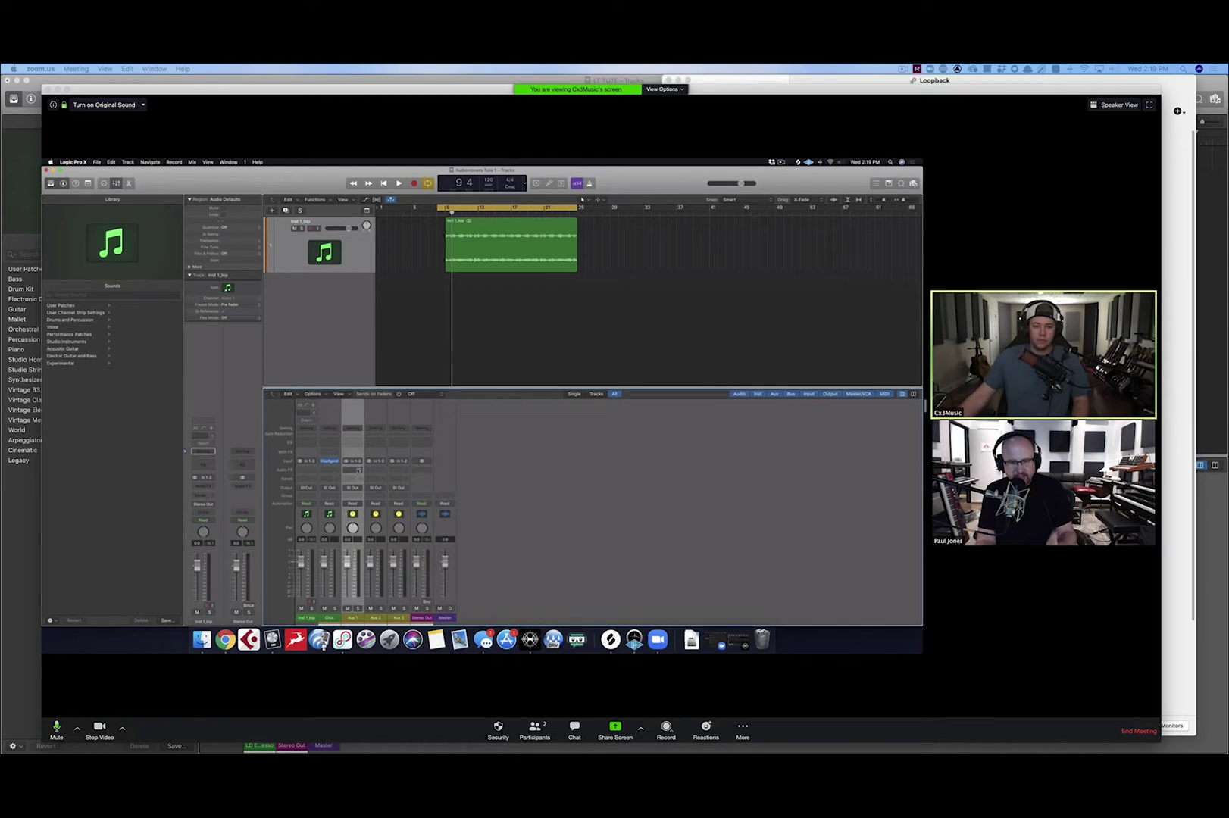
# - Insert the stereo Audiomovers Listento plug-in on Aux 1 and centre its window
pyautogui.click(357, 470)
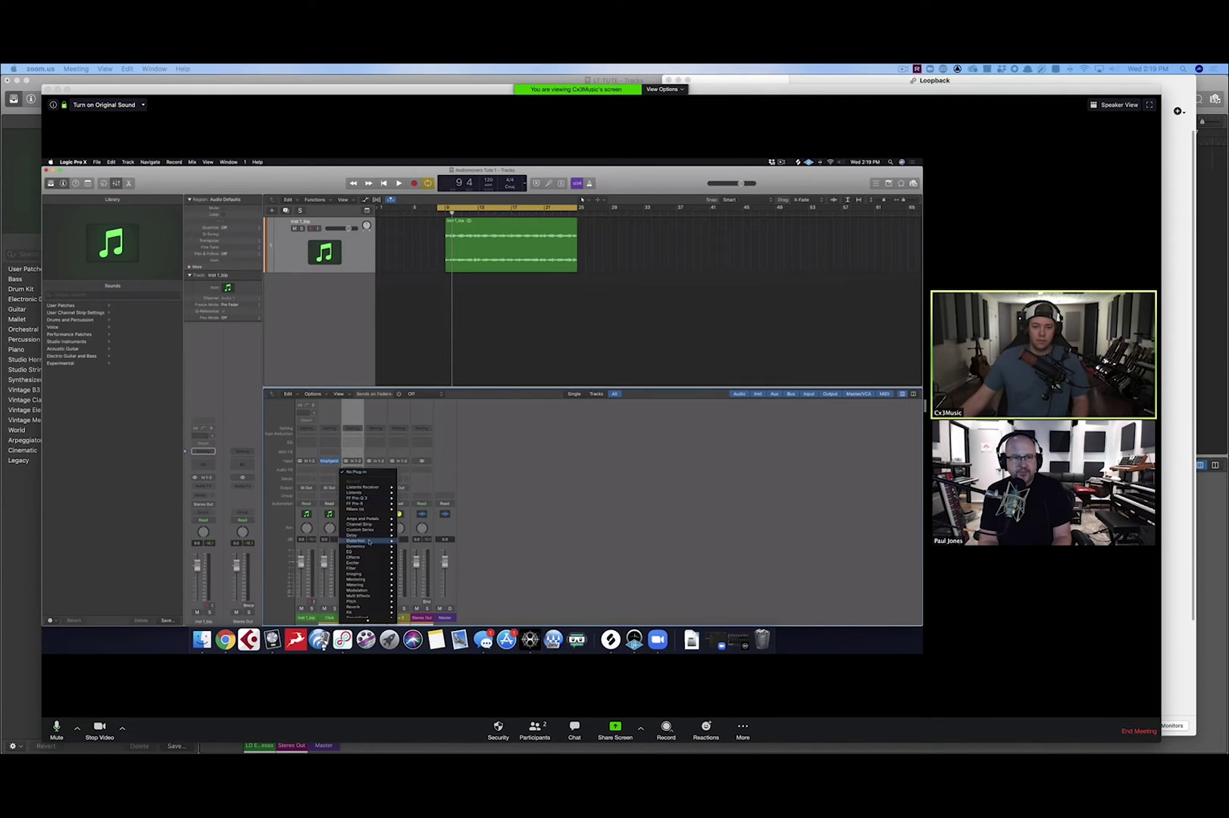
pyautogui.moveTo(360, 614)
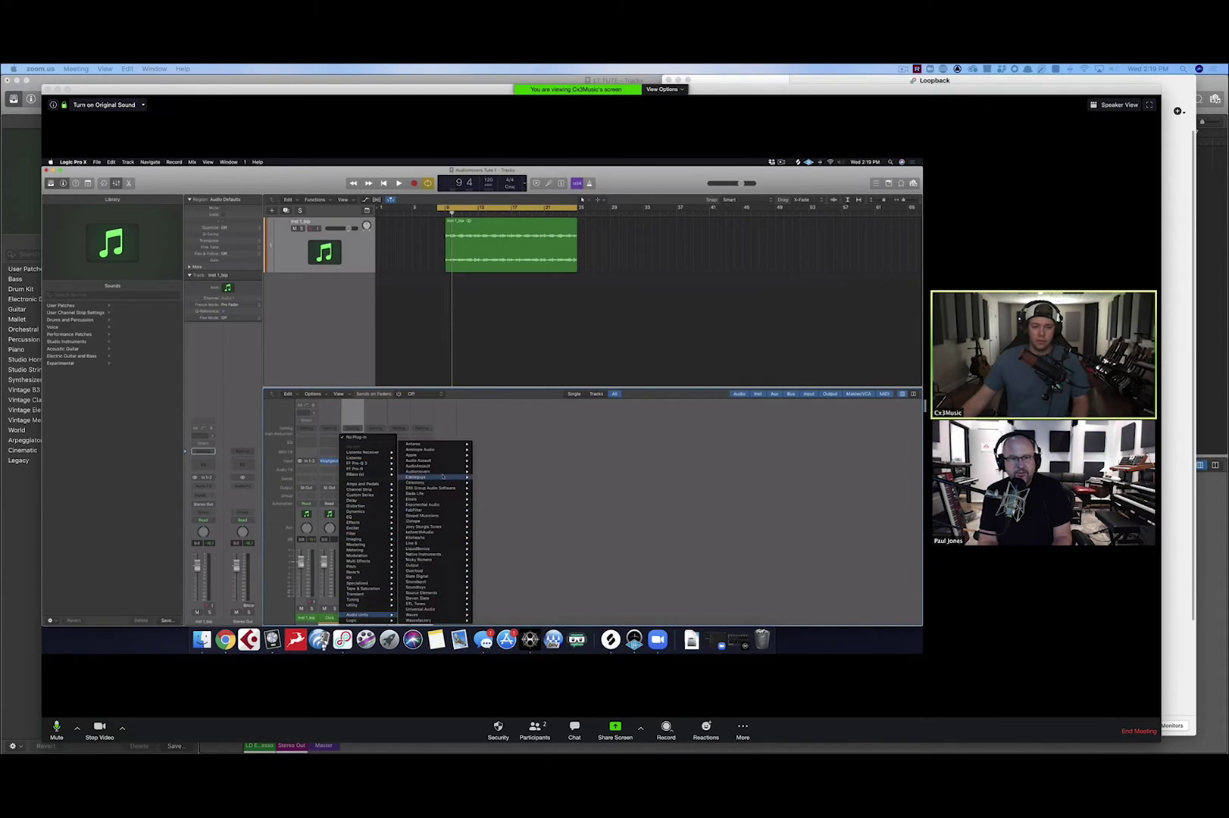
pyautogui.moveTo(425, 471)
pyautogui.moveTo(492, 472)
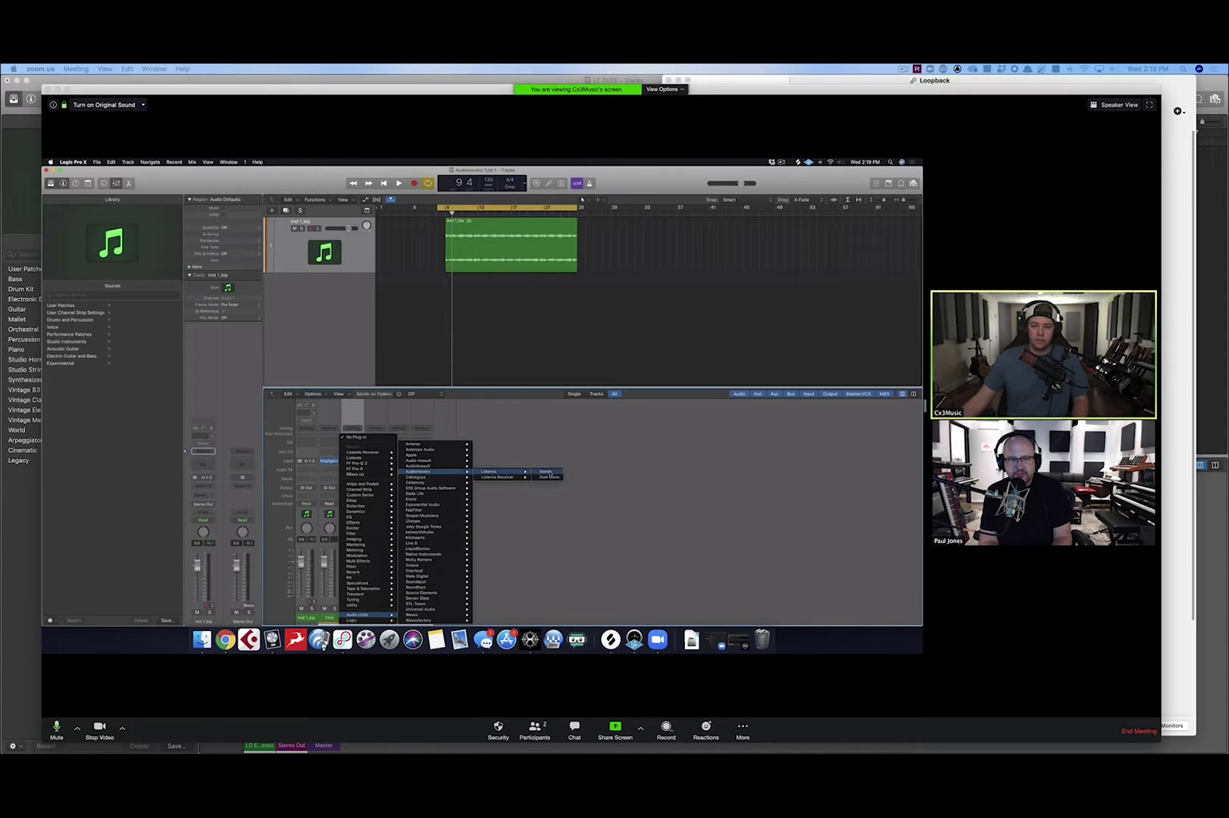
pyautogui.click(550, 477)
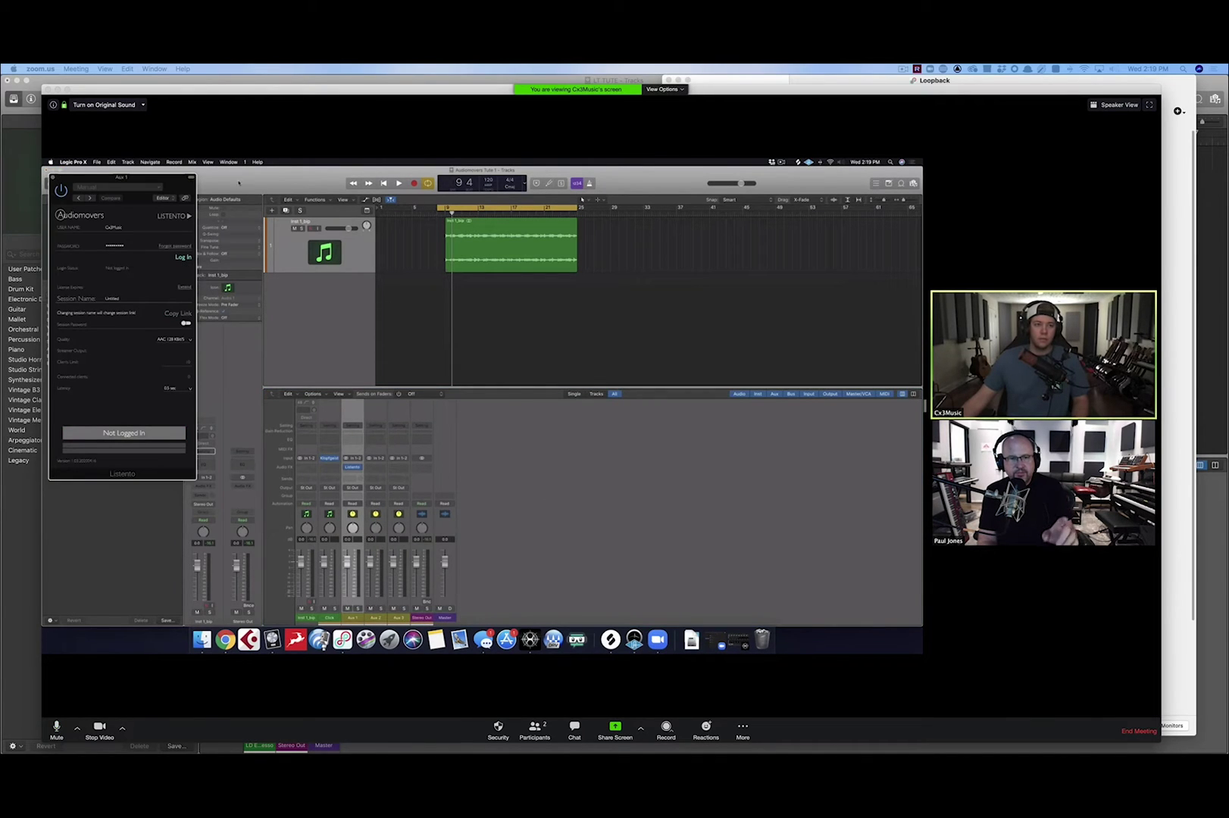
pyautogui.moveTo(150, 179); pyautogui.dragTo(662, 289)
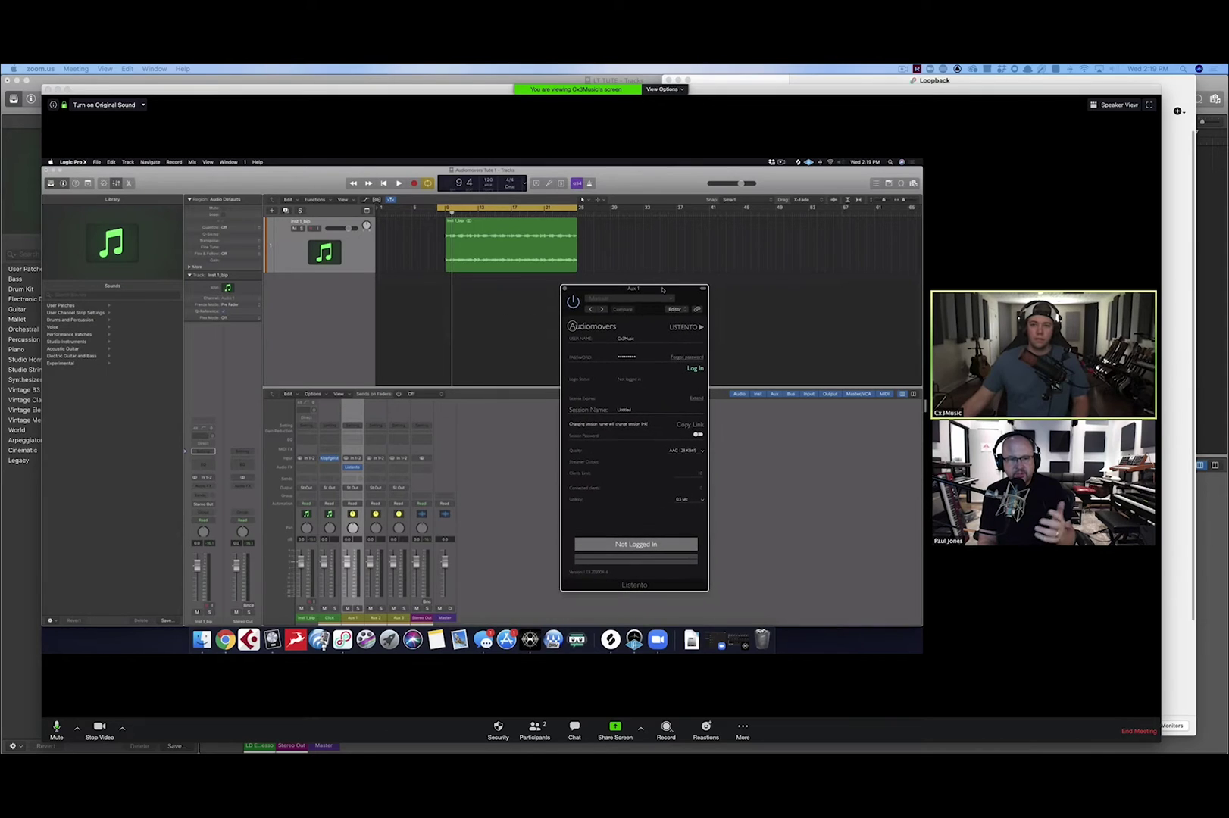
# - Insert Listento Receiver on Aux 2, placing its window beside the Listento window
pyautogui.click(380, 467)
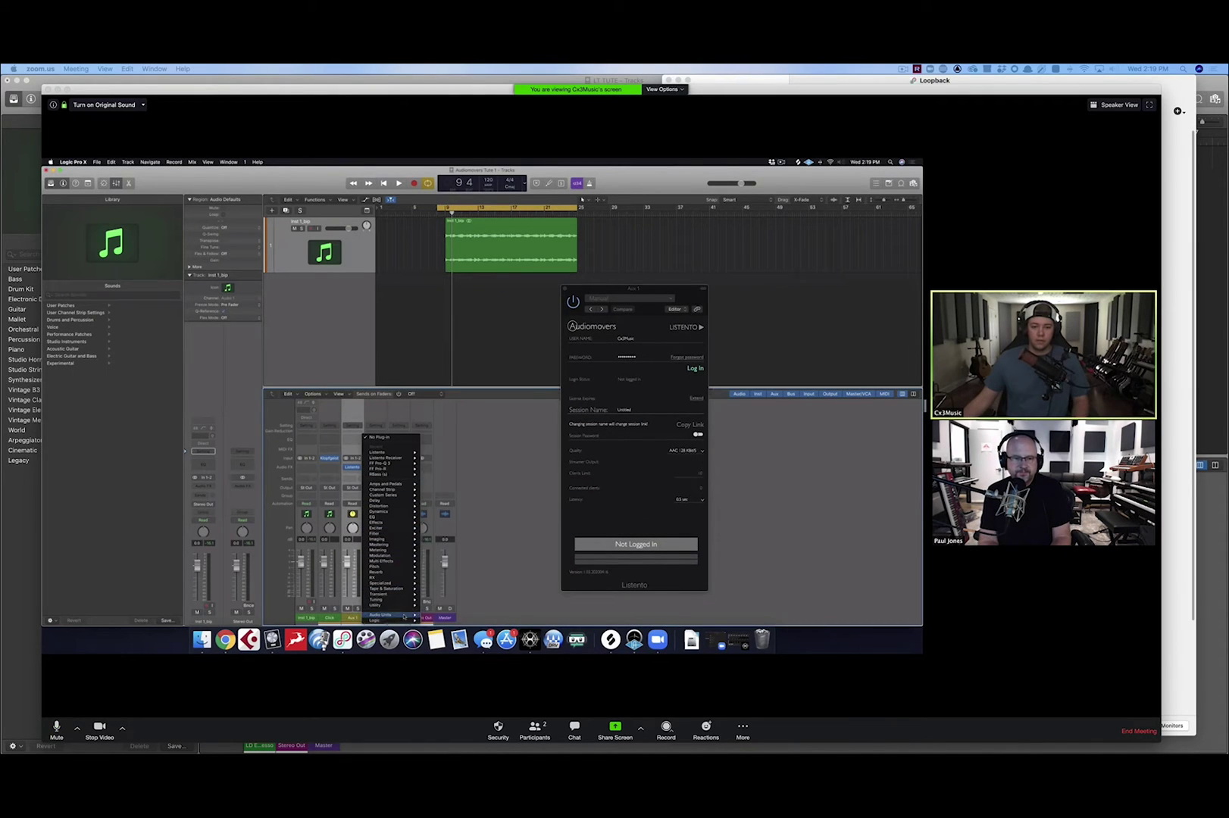
pyautogui.moveTo(403, 617)
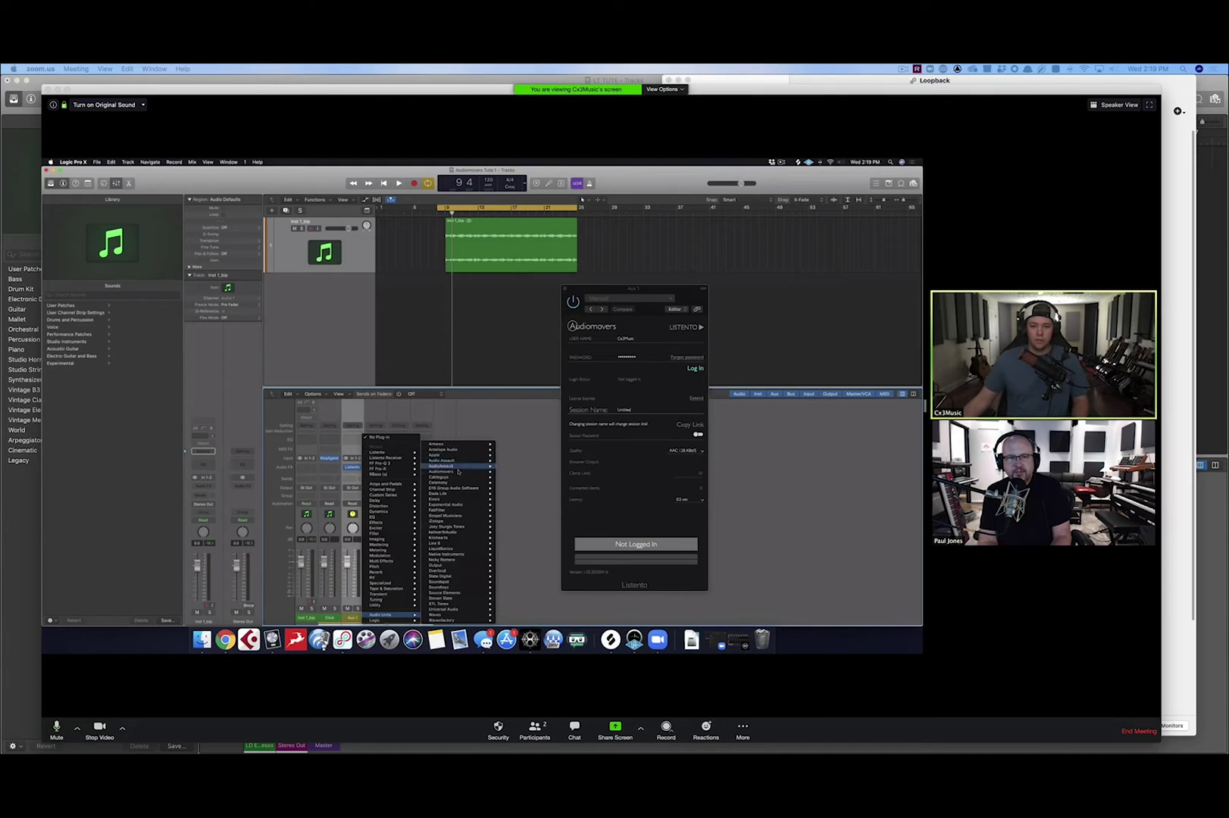
pyautogui.moveTo(458, 471)
pyautogui.moveTo(531, 477)
pyautogui.click(570, 478)
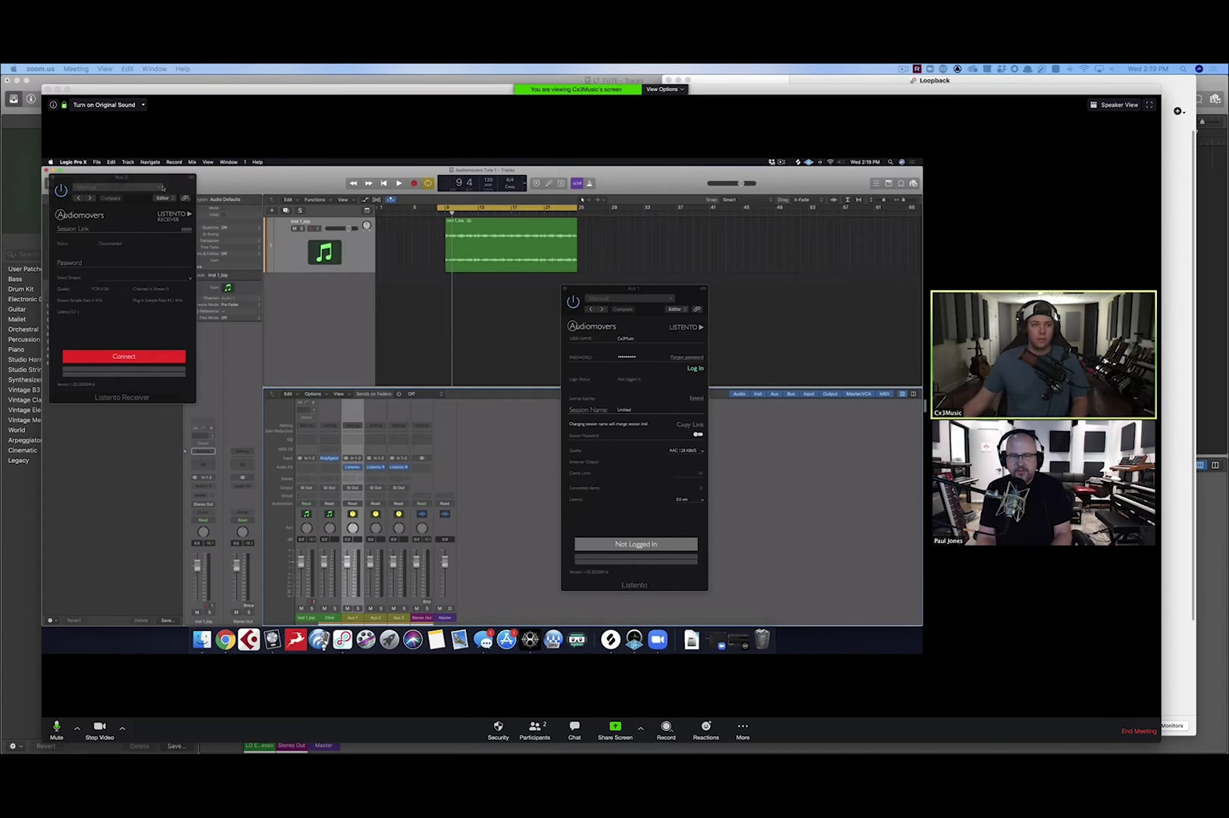
pyautogui.moveTo(162, 188); pyautogui.dragTo(828, 299)
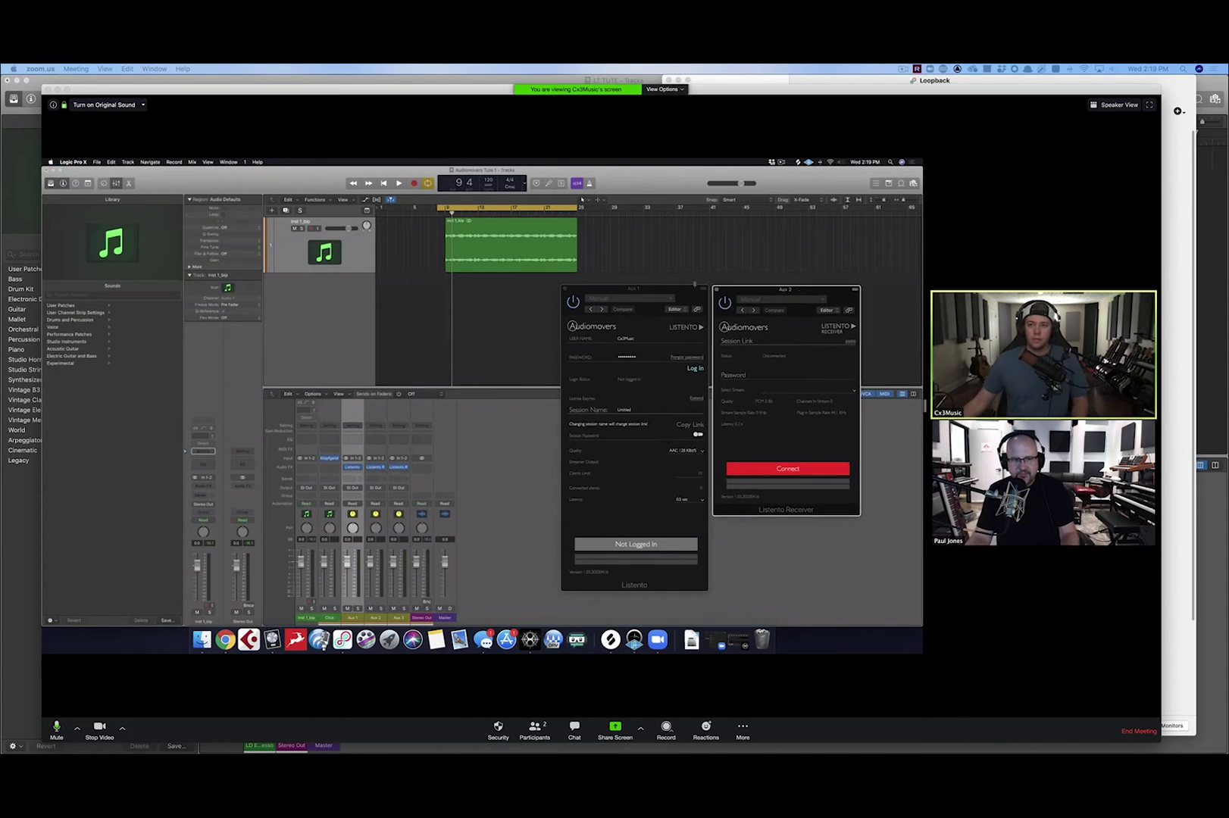
pyautogui.moveTo(695, 284); pyautogui.dragTo(640, 281)
pyautogui.moveTo(815, 291); pyautogui.dragTo(757, 288)
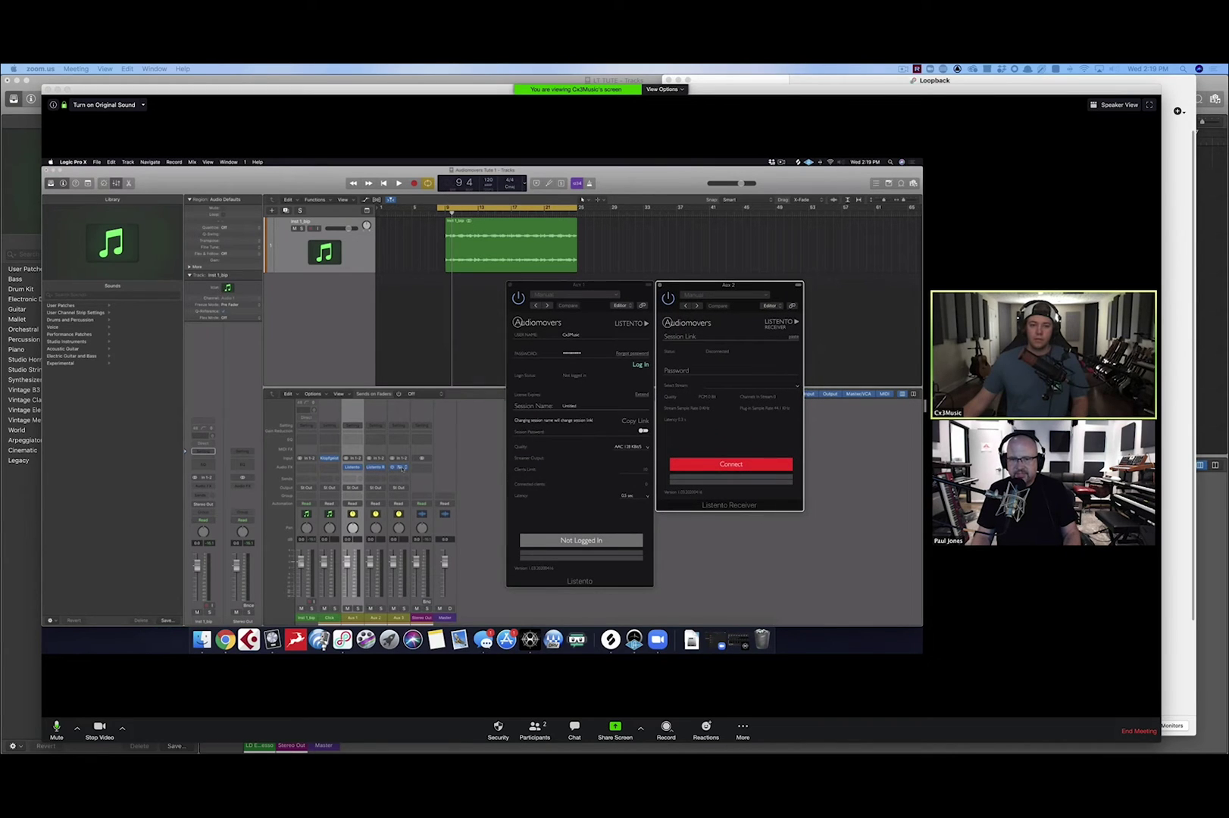
# - Insert Listento Receiver on Aux 3 and line up all three plug-in windows side by side
pyautogui.click(401, 468)
pyautogui.moveTo(120, 178); pyautogui.dragTo(847, 289)
pyautogui.moveTo(727, 288); pyautogui.dragTo(691, 288)
pyautogui.moveTo(590, 287); pyautogui.dragTo(553, 288)
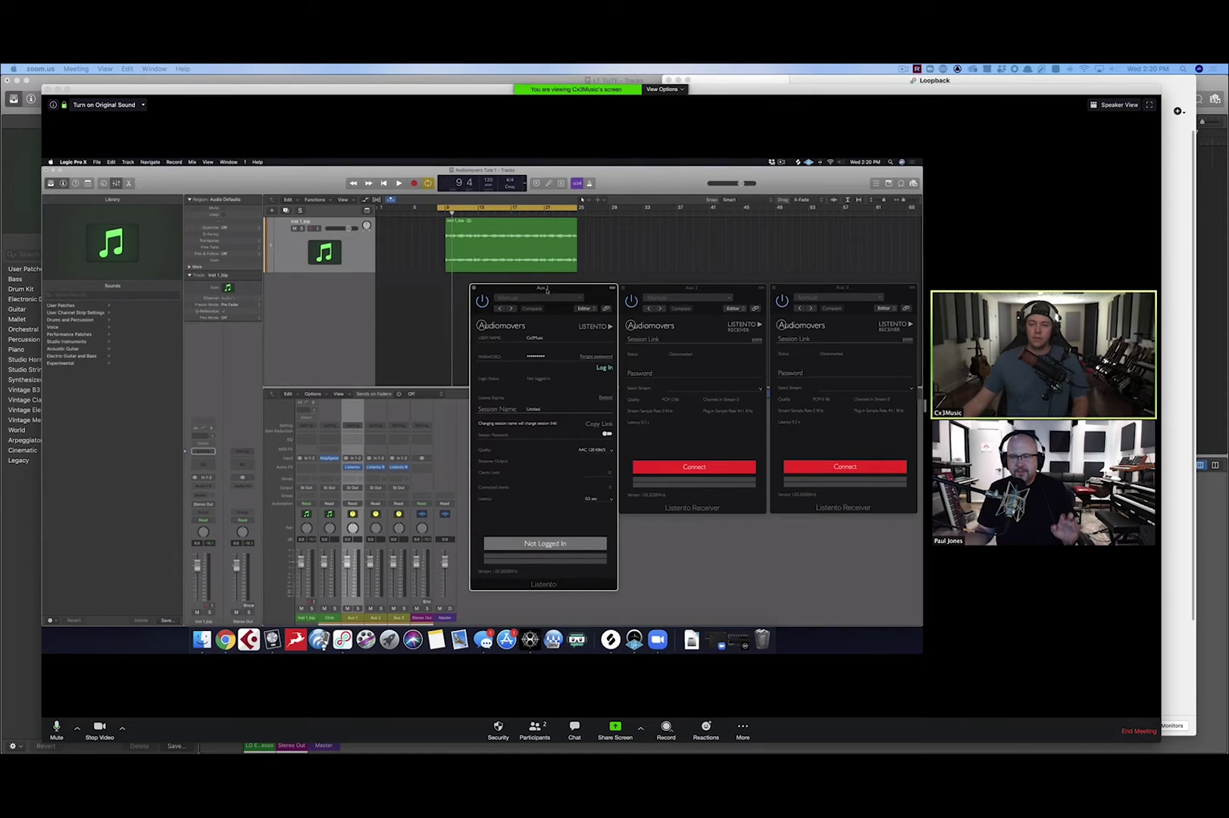
pyautogui.click(358, 559)
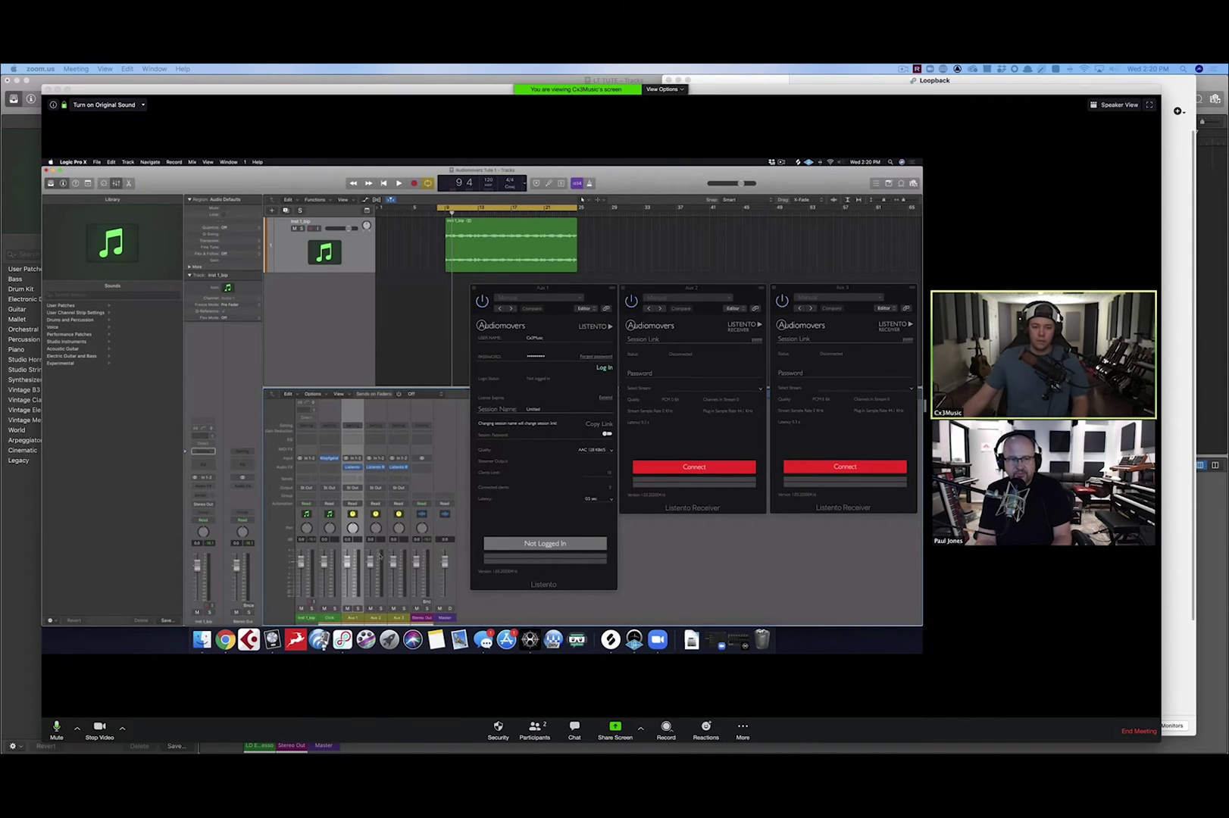
# - Route Aux 2 to Output 3-4 and rename it RCV
pyautogui.click(381, 556)
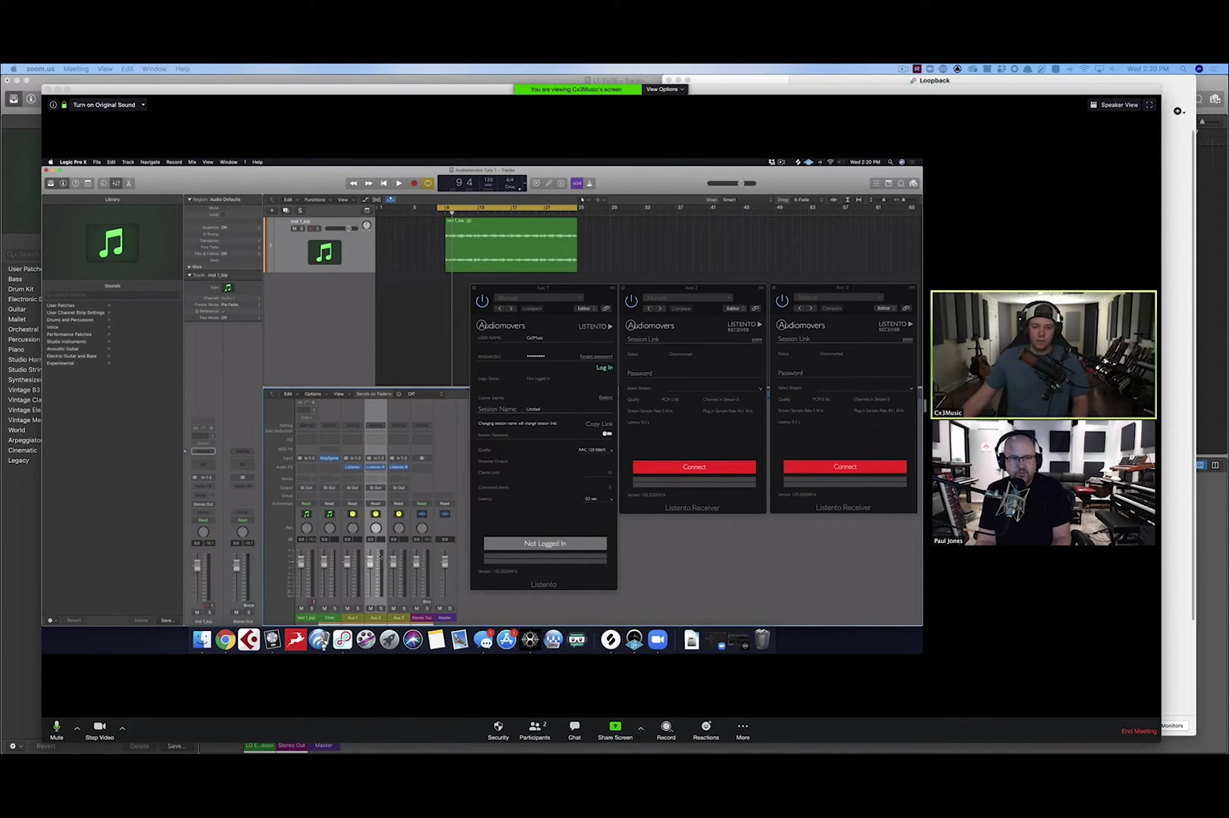
pyautogui.click(378, 490)
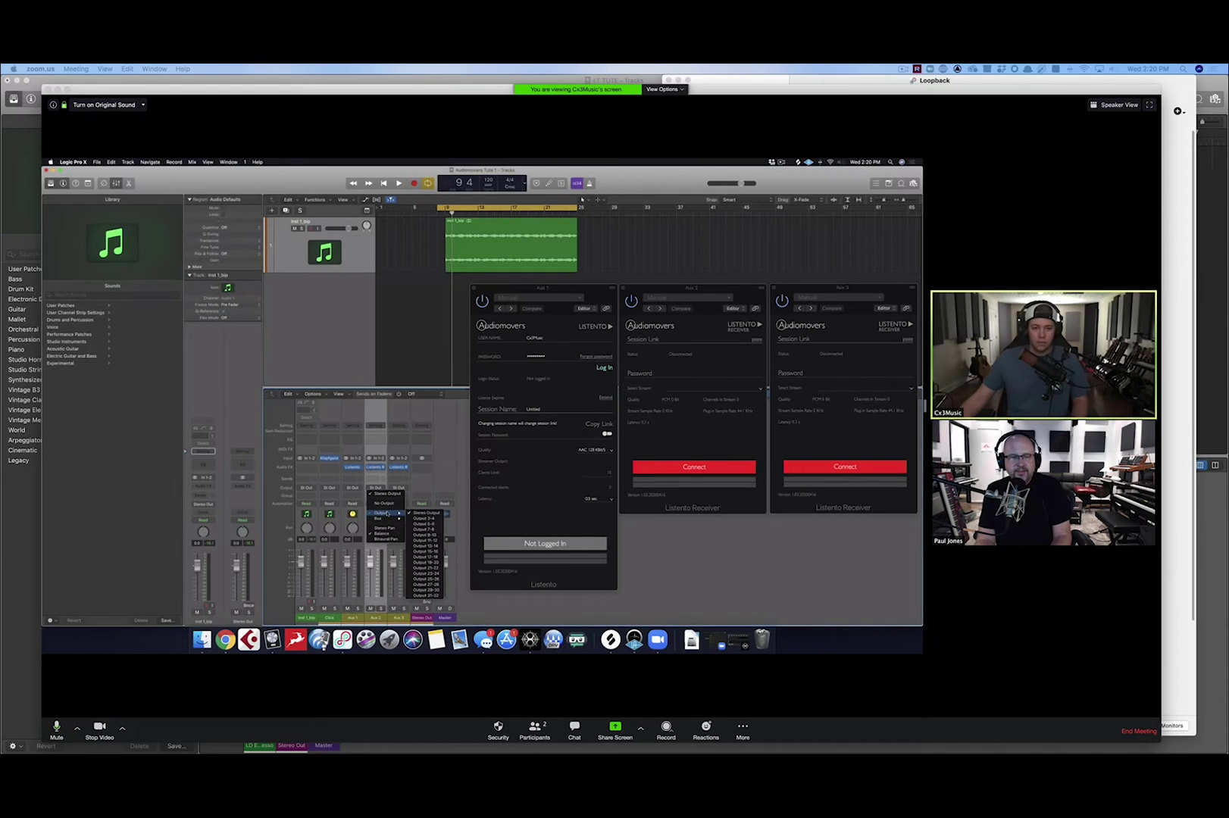
pyautogui.click(429, 519)
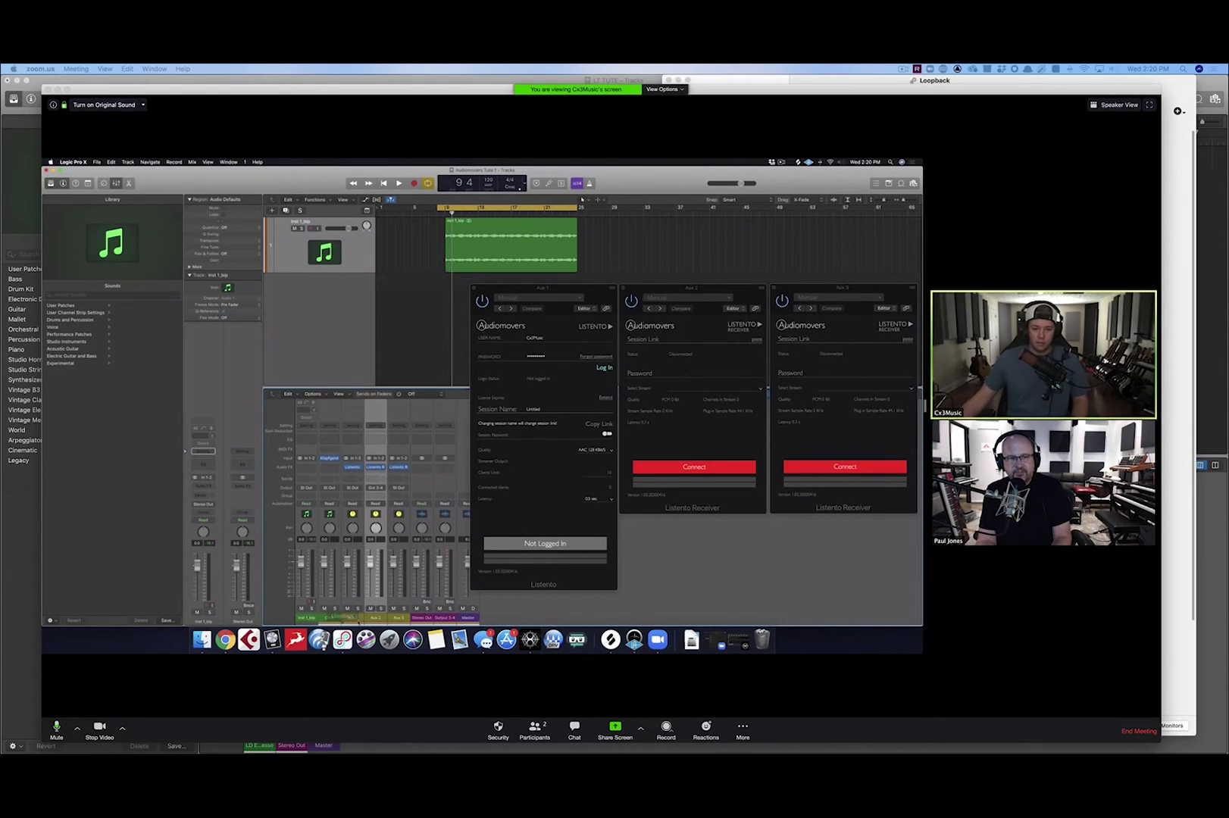
pyautogui.doubleClick(374, 617)
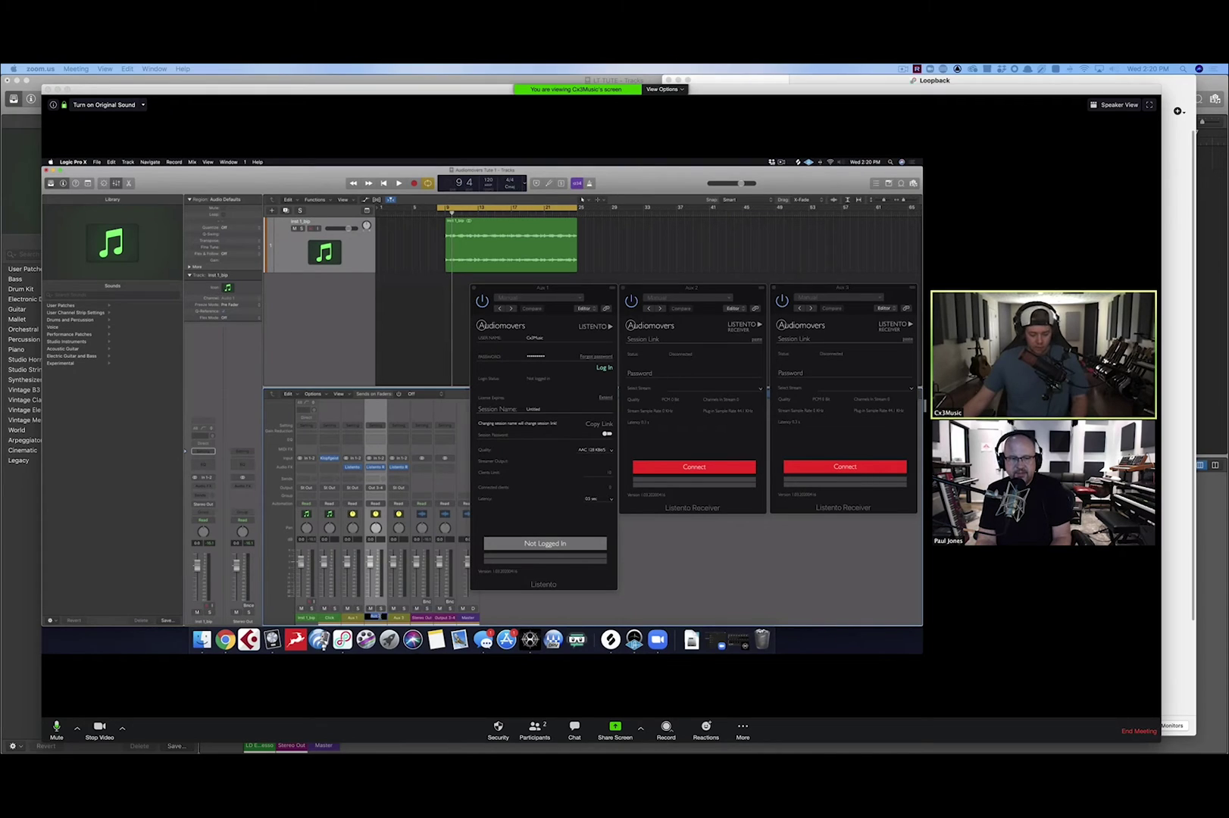
pyautogui.write('Recv')
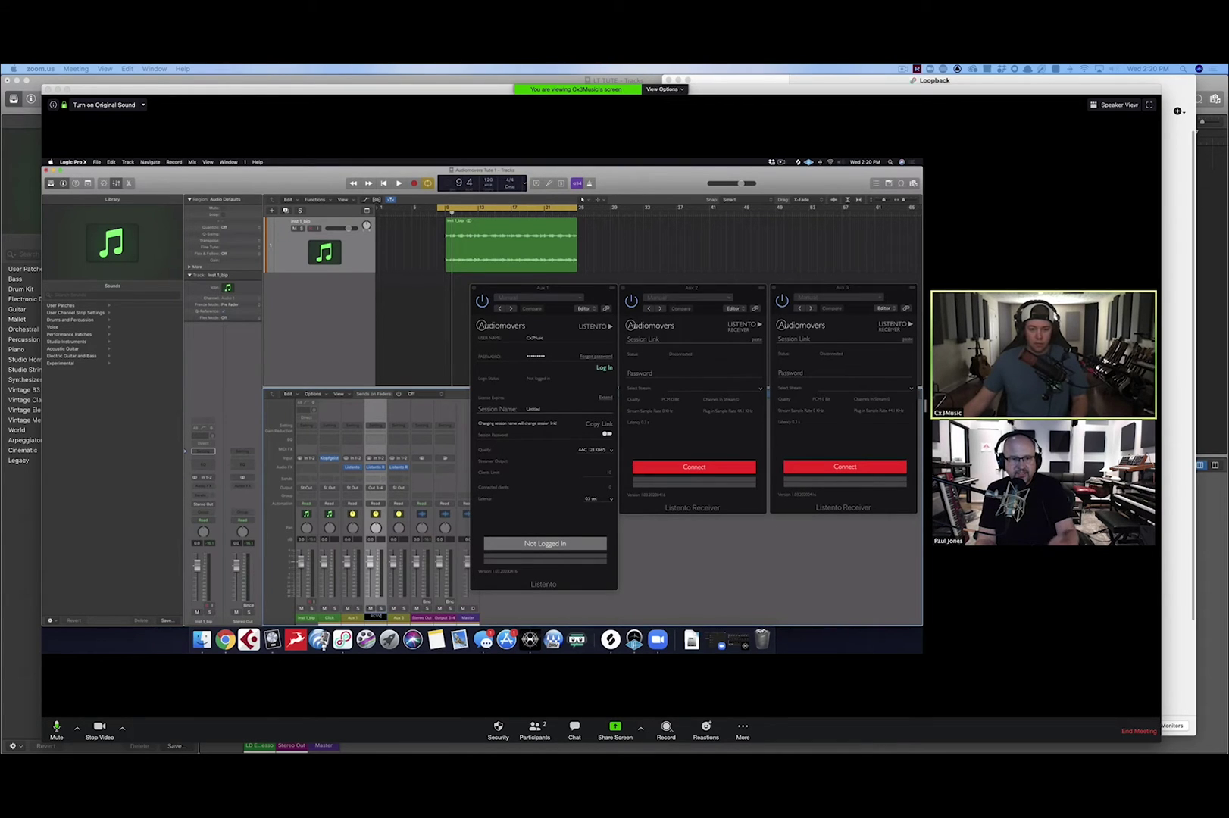
pyautogui.press('Return')
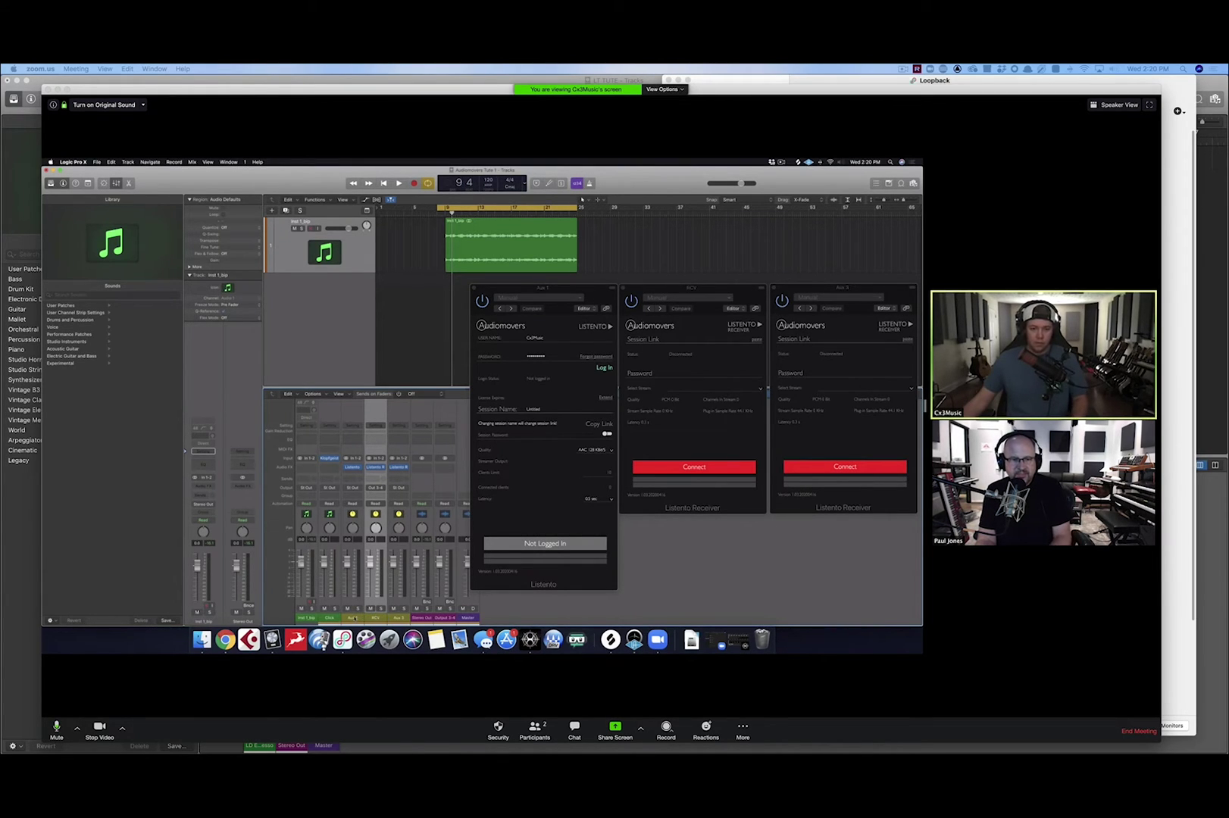
# - Name Aux 1 and the Stereo Out strip SEND, and the Output 3-4 strip RCV
pyautogui.doubleClick(353, 617)
pyautogui.write('SEND')
pyautogui.press('Return')
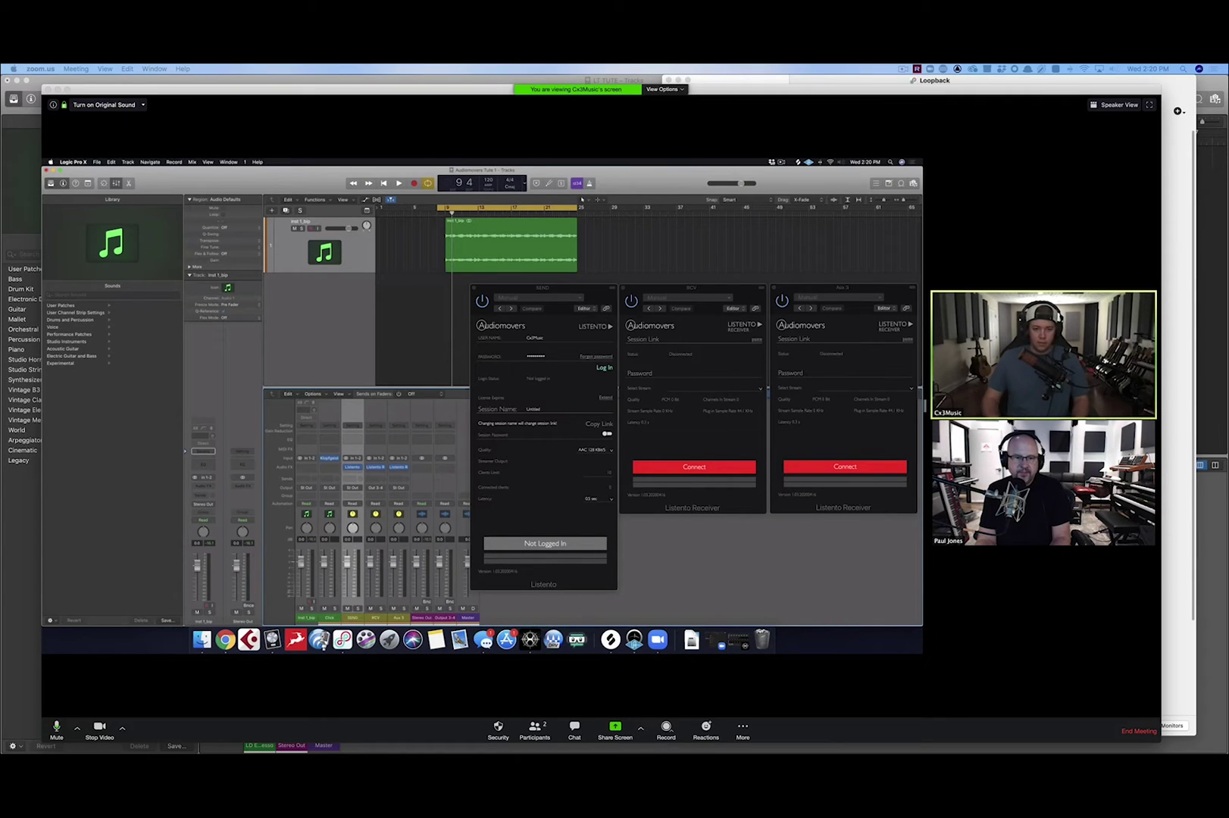
pyautogui.doubleClick(422, 617)
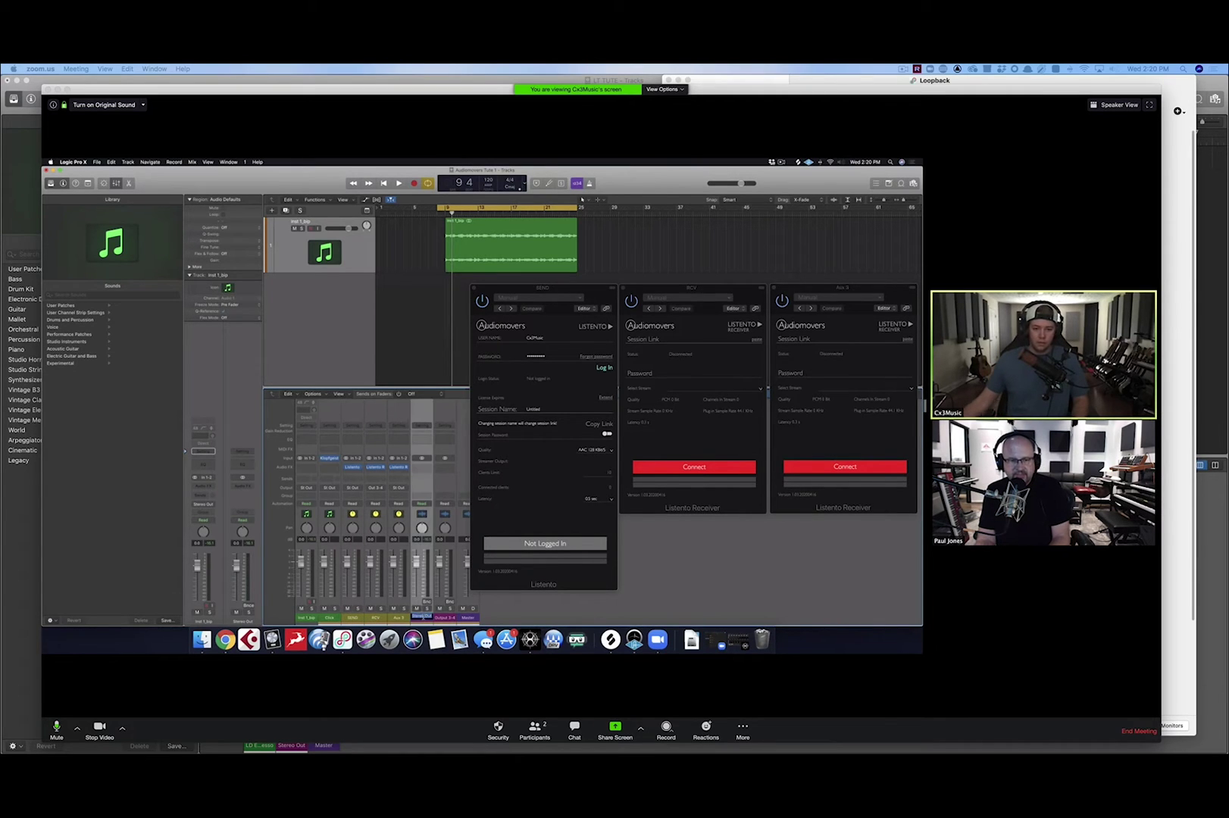
pyautogui.write('SEND')
pyautogui.press('Tab')
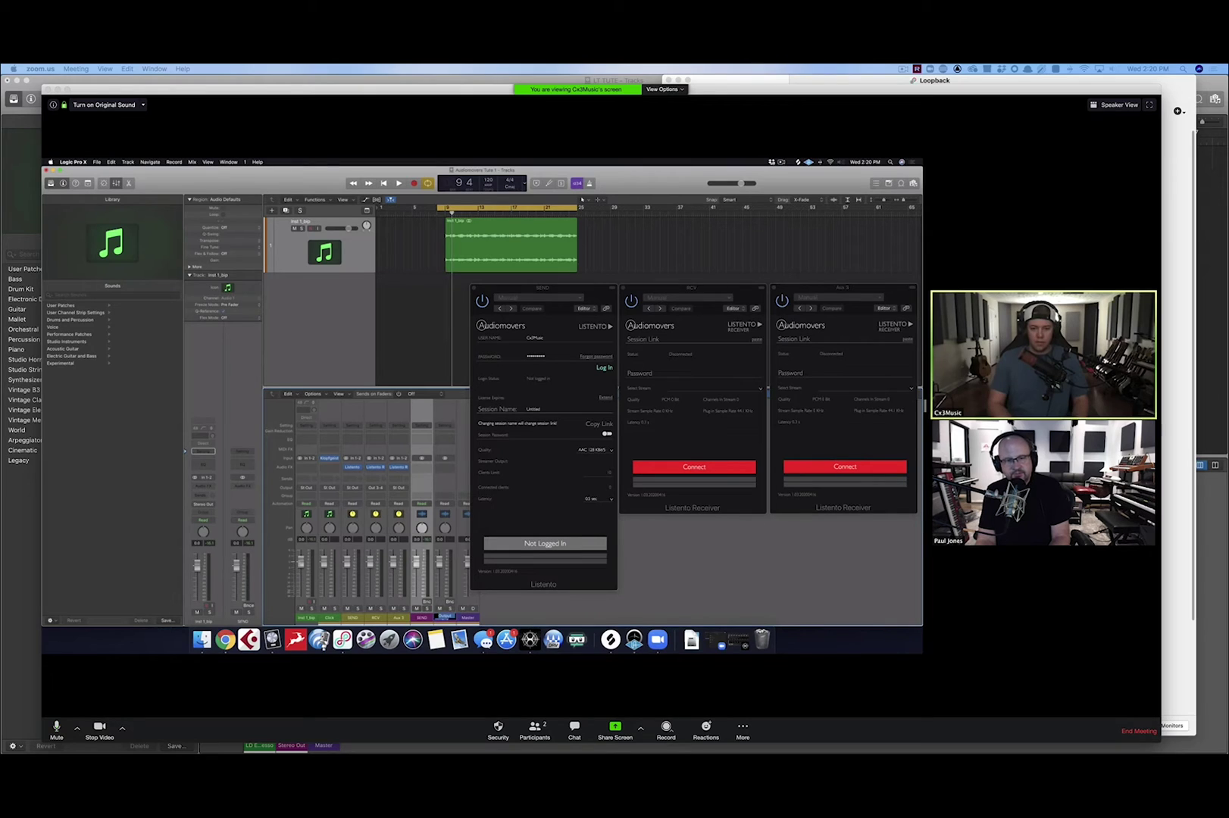
pyautogui.write('RCV')
pyautogui.press('Return')
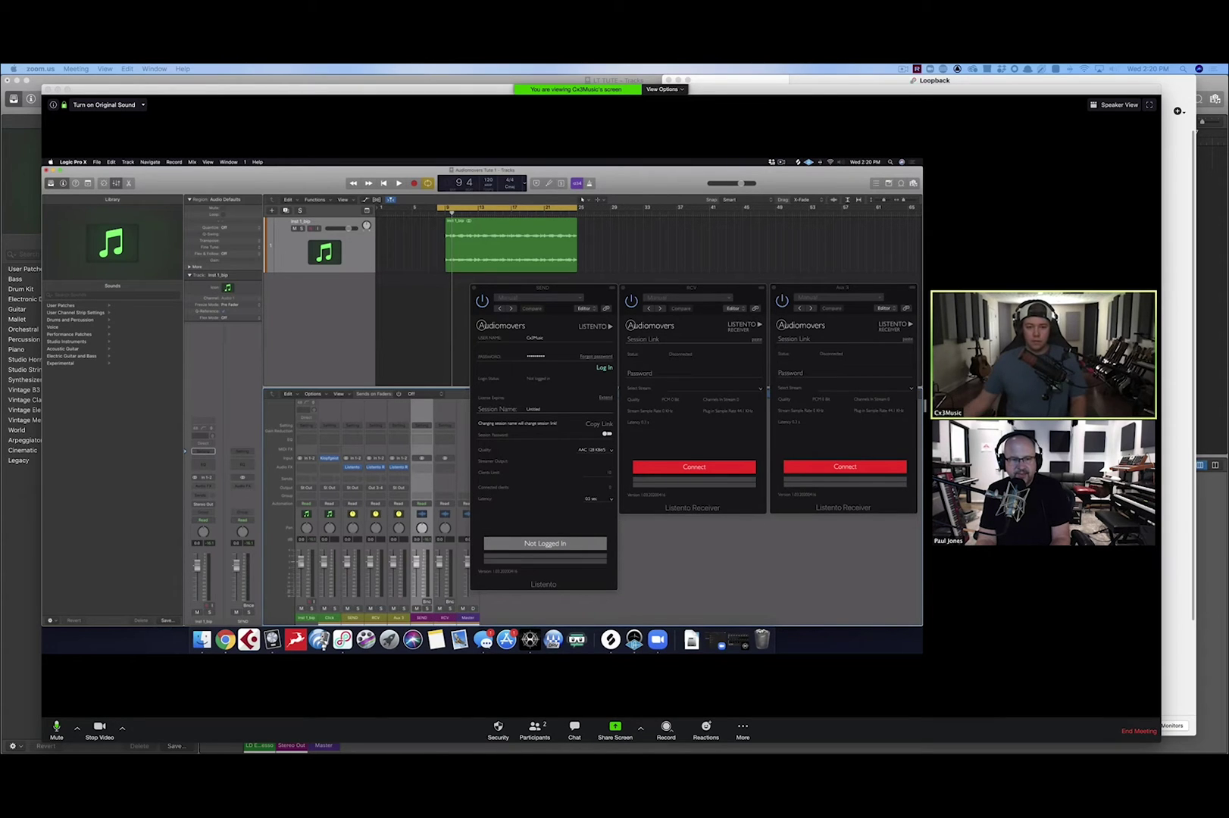
# - Rename Aux 3 MONITOR, route it to Output 5-6, and name that output strip MONITOR
pyautogui.click(403, 561)
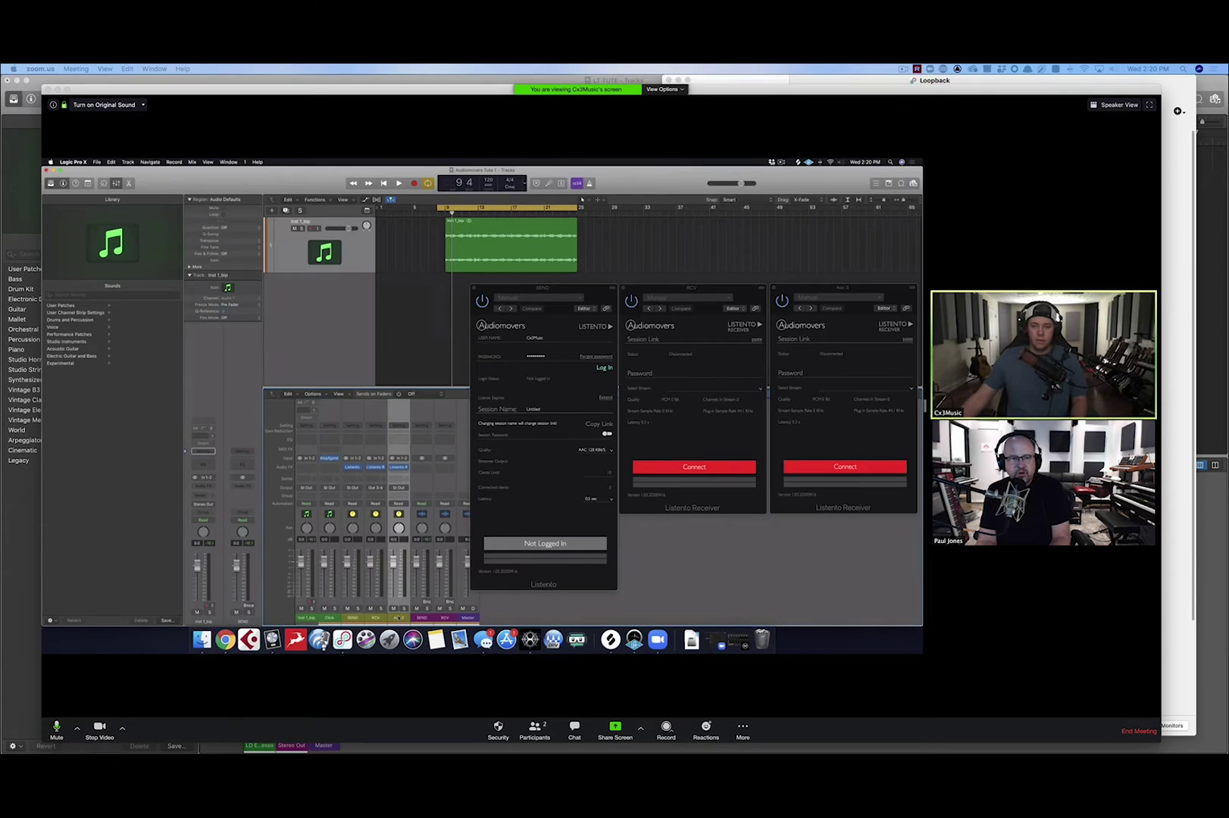
pyautogui.doubleClick(399, 617)
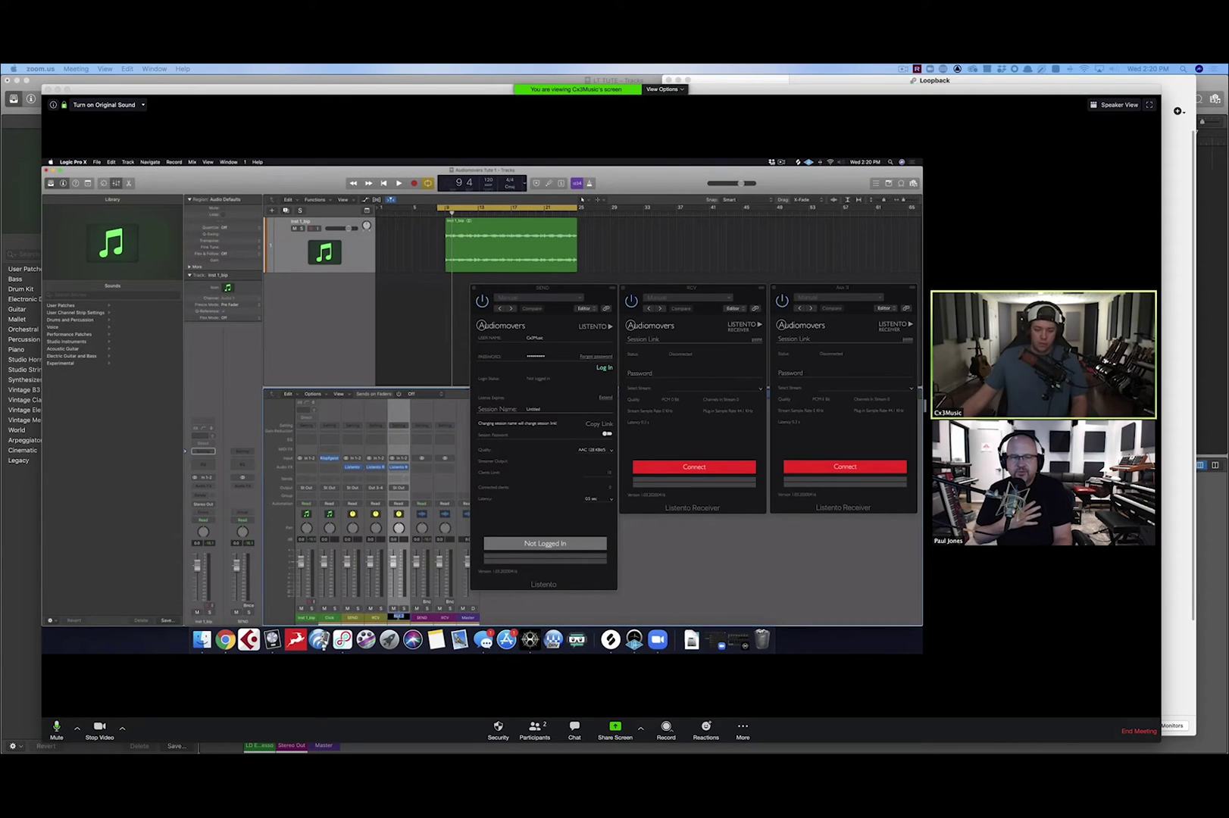
pyautogui.write('MONITOR')
pyautogui.press('Return')
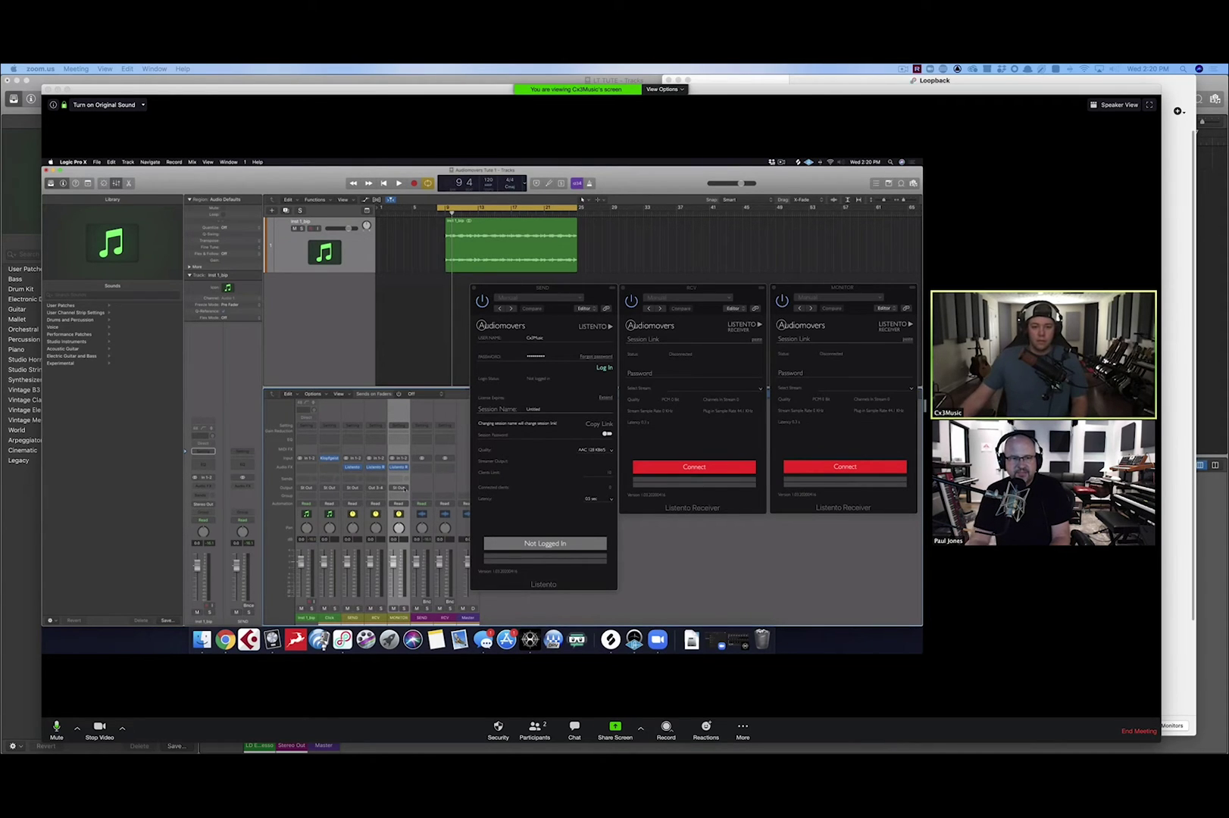
pyautogui.click(404, 488)
pyautogui.moveTo(404, 514)
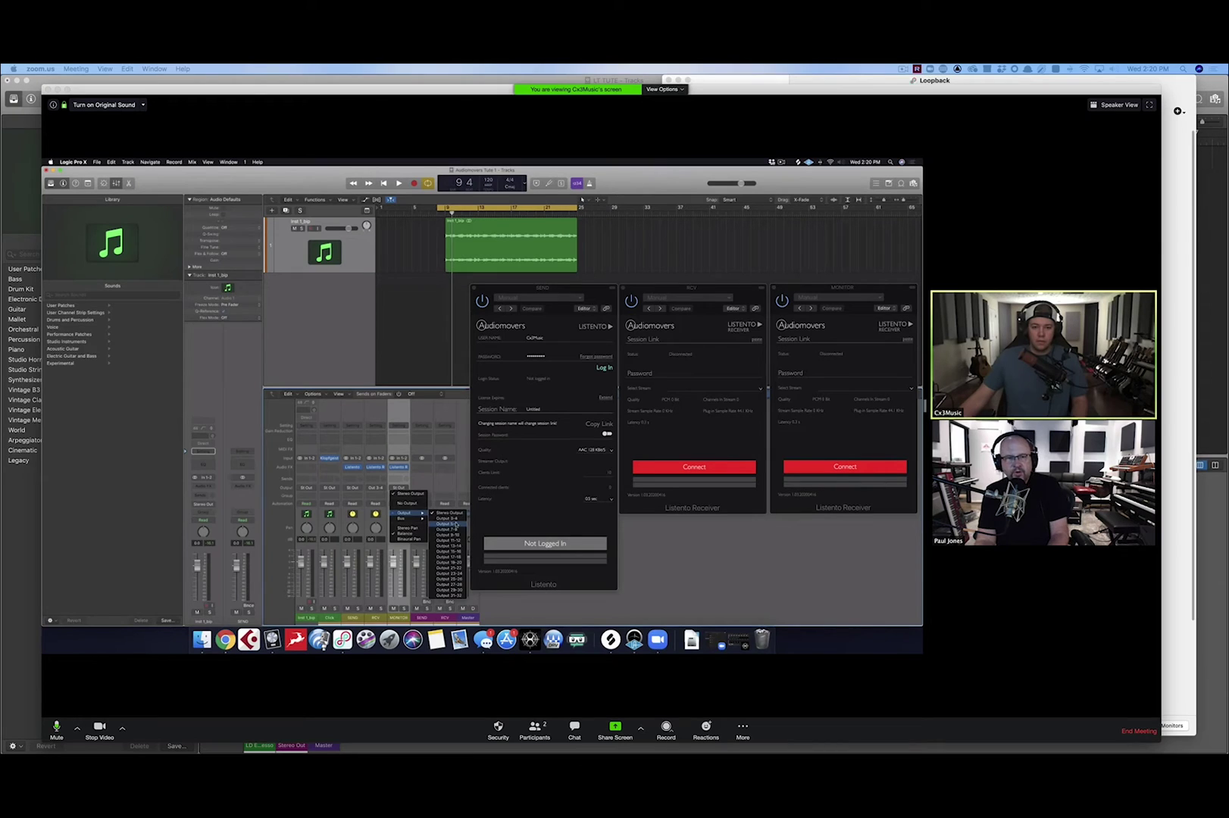
pyautogui.click(455, 525)
pyautogui.doubleClick(468, 617)
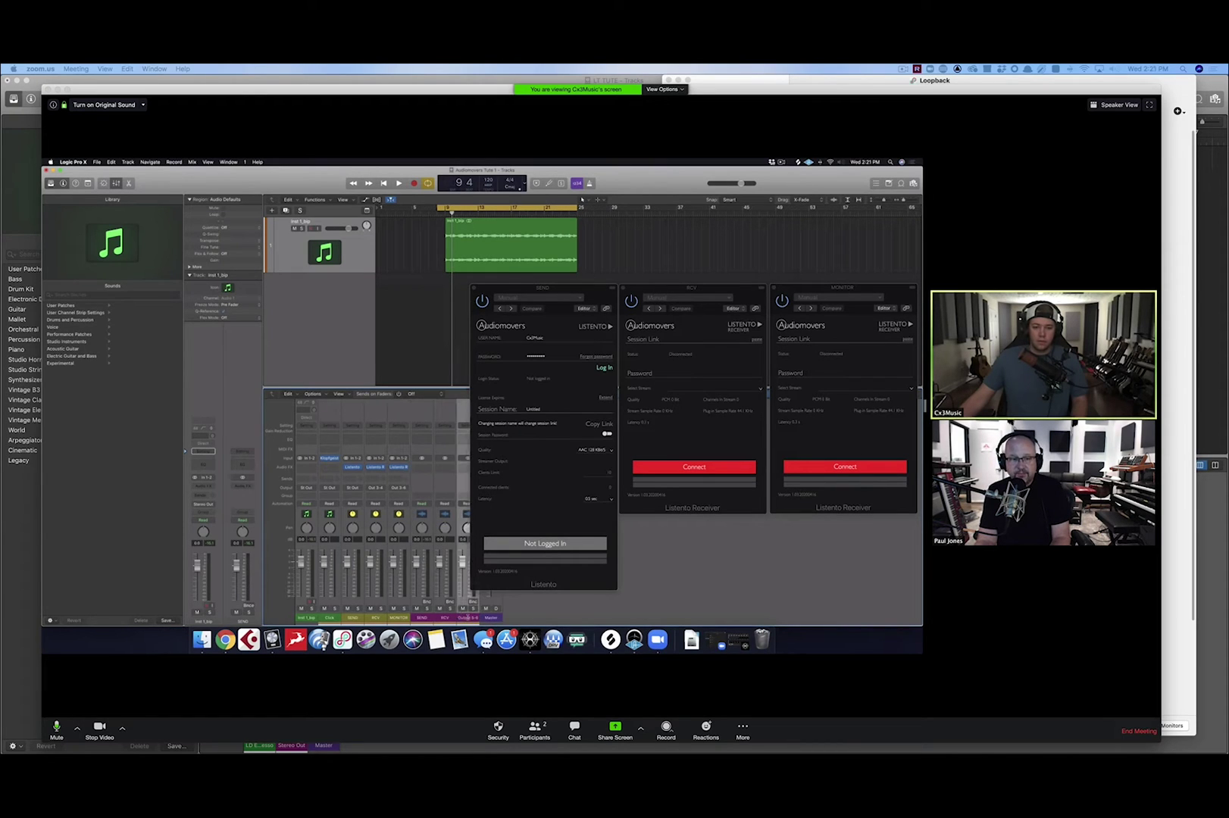
pyautogui.write('MON')
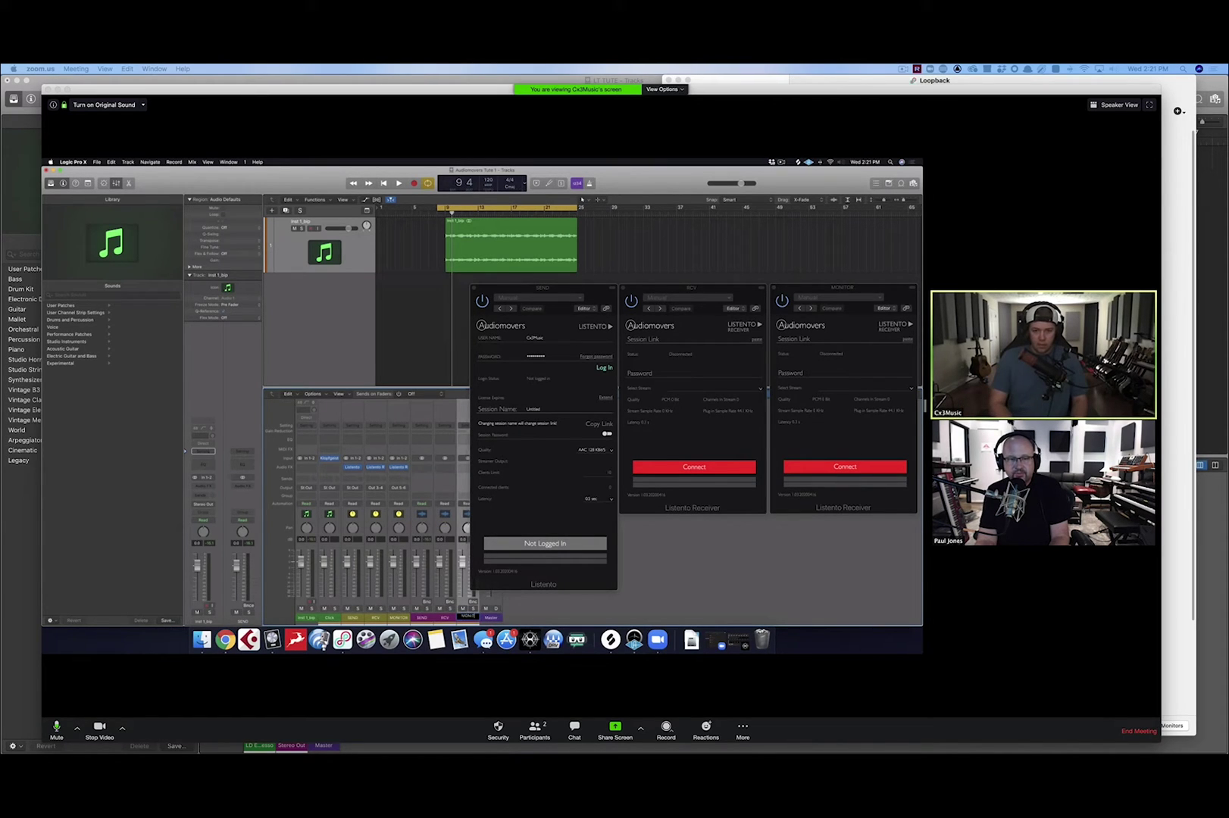
pyautogui.write('ITOR')
pyautogui.press('Return')
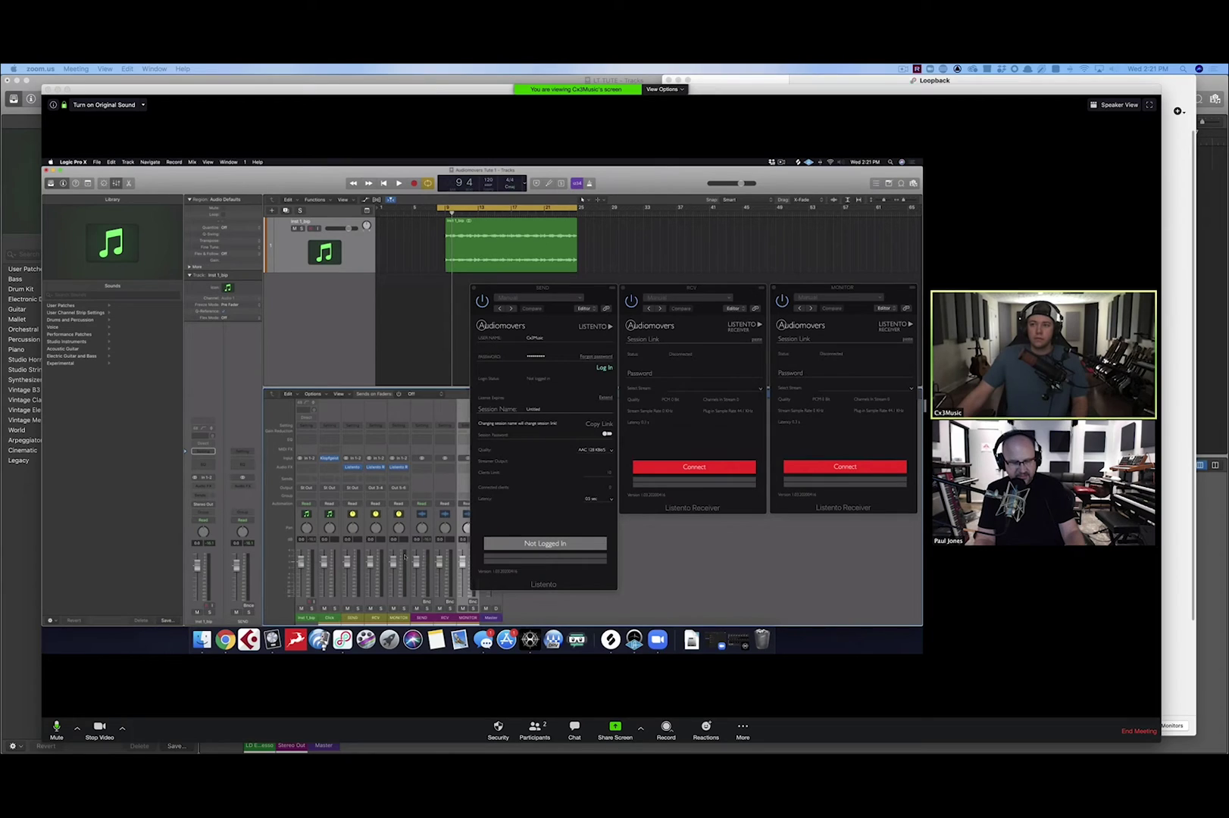
pyautogui.press('super+Tab')
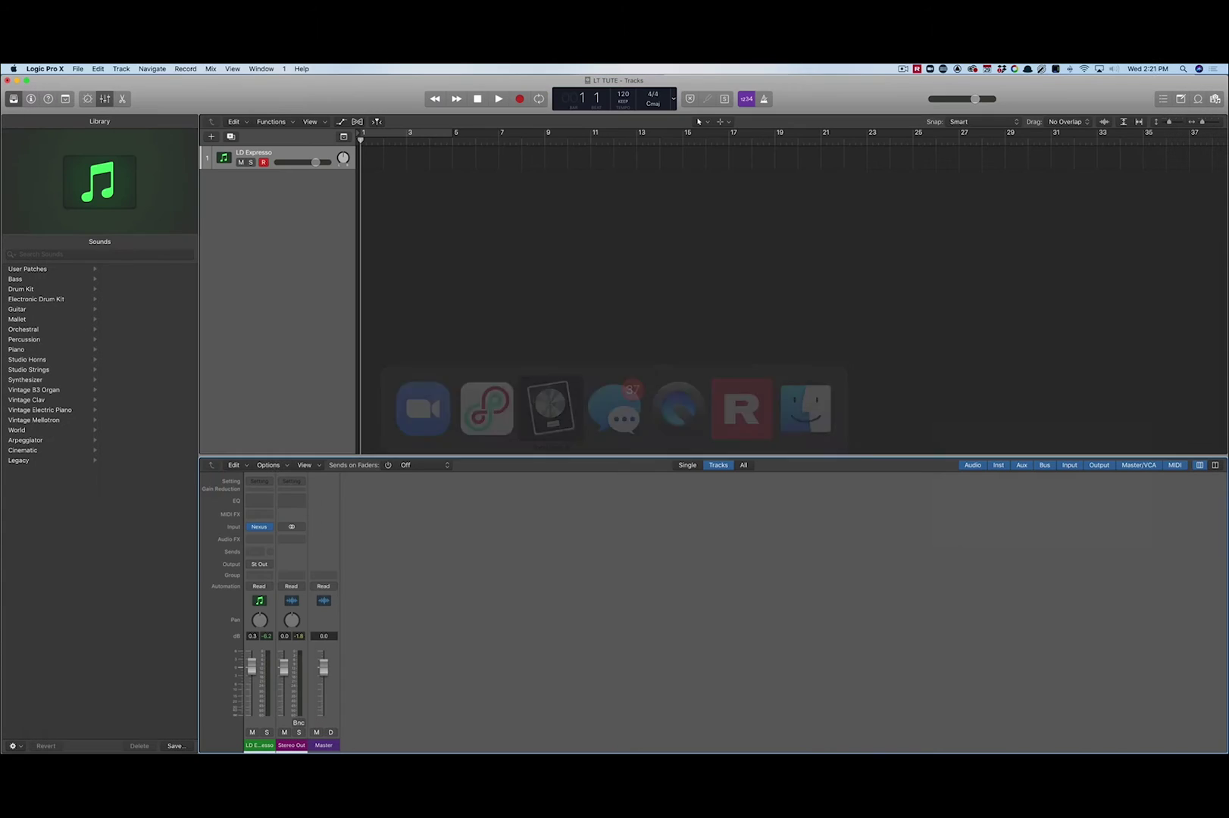
# - Create three new auxiliary channel strips, Aux 1 to Aux 3, from the mixer options
pyautogui.click(269, 466)
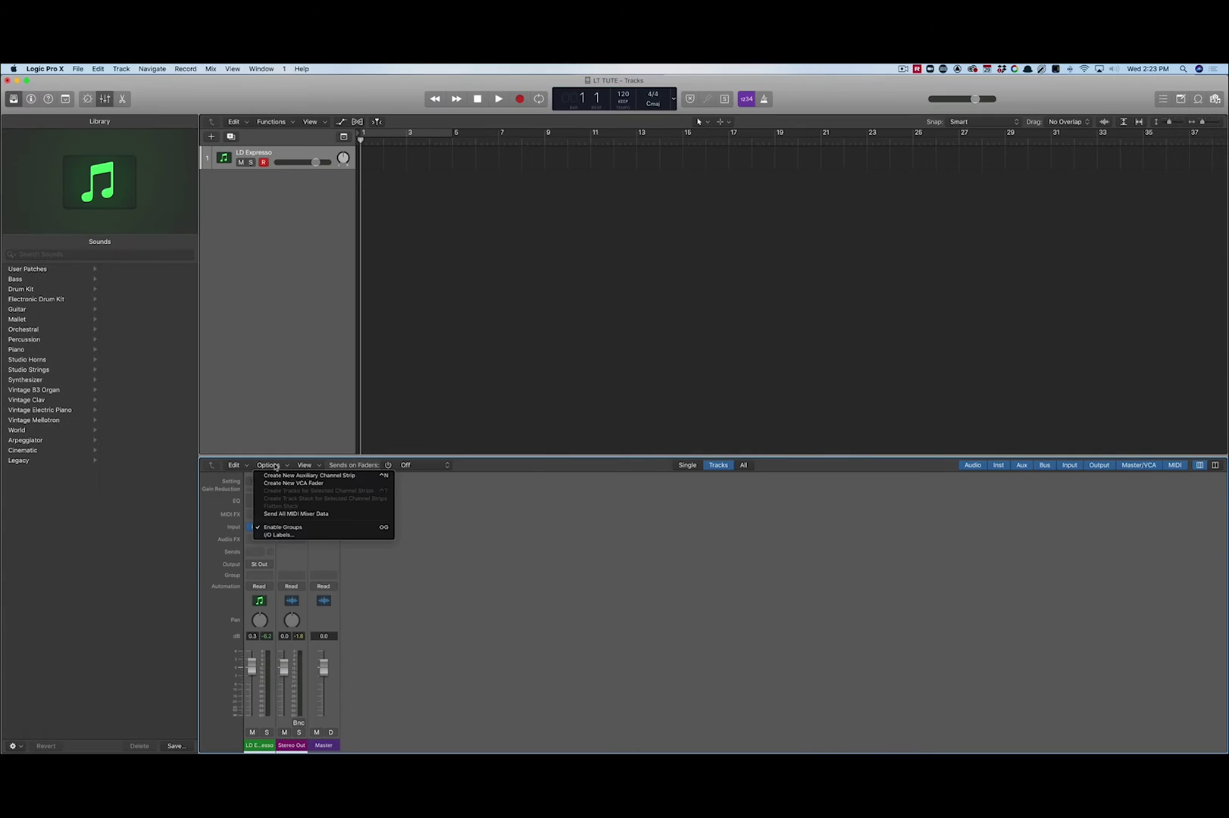
pyautogui.click(274, 475)
pyautogui.click(269, 465)
pyautogui.click(271, 465)
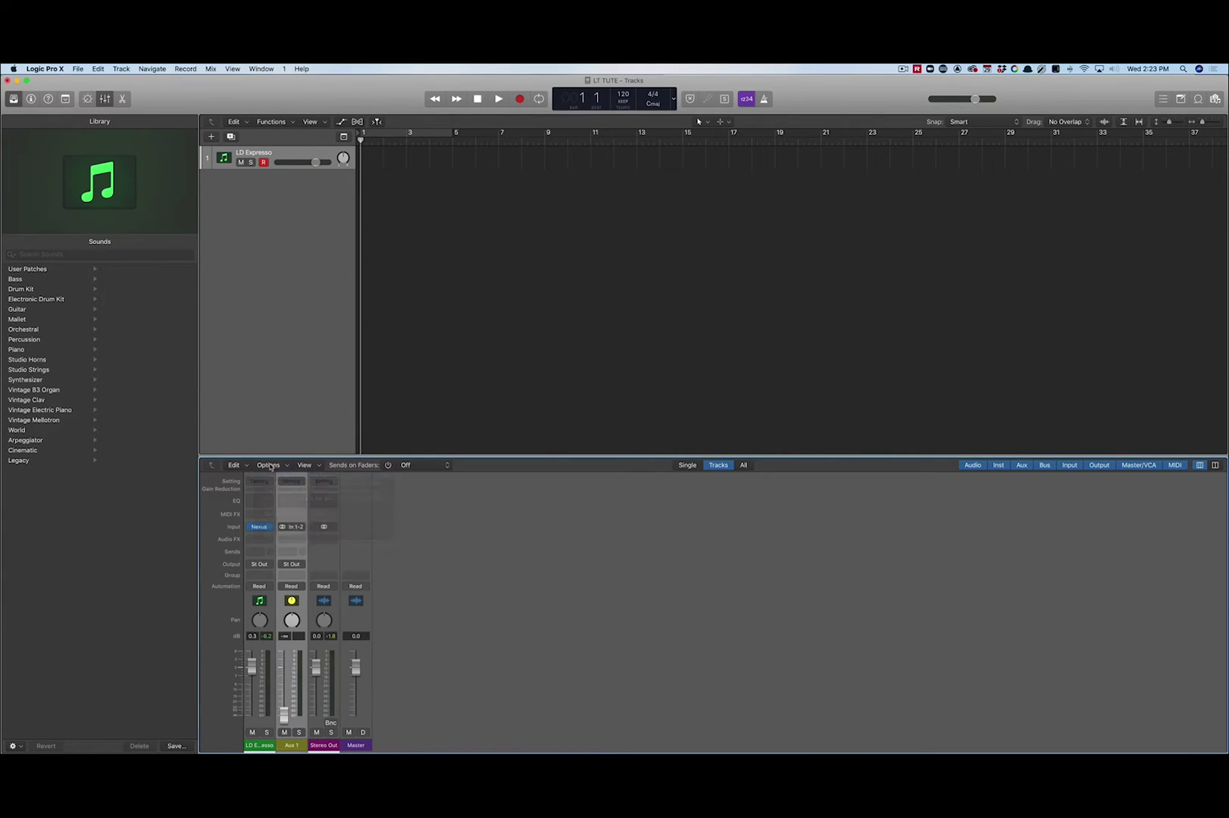
pyautogui.click(271, 465)
pyautogui.click(273, 476)
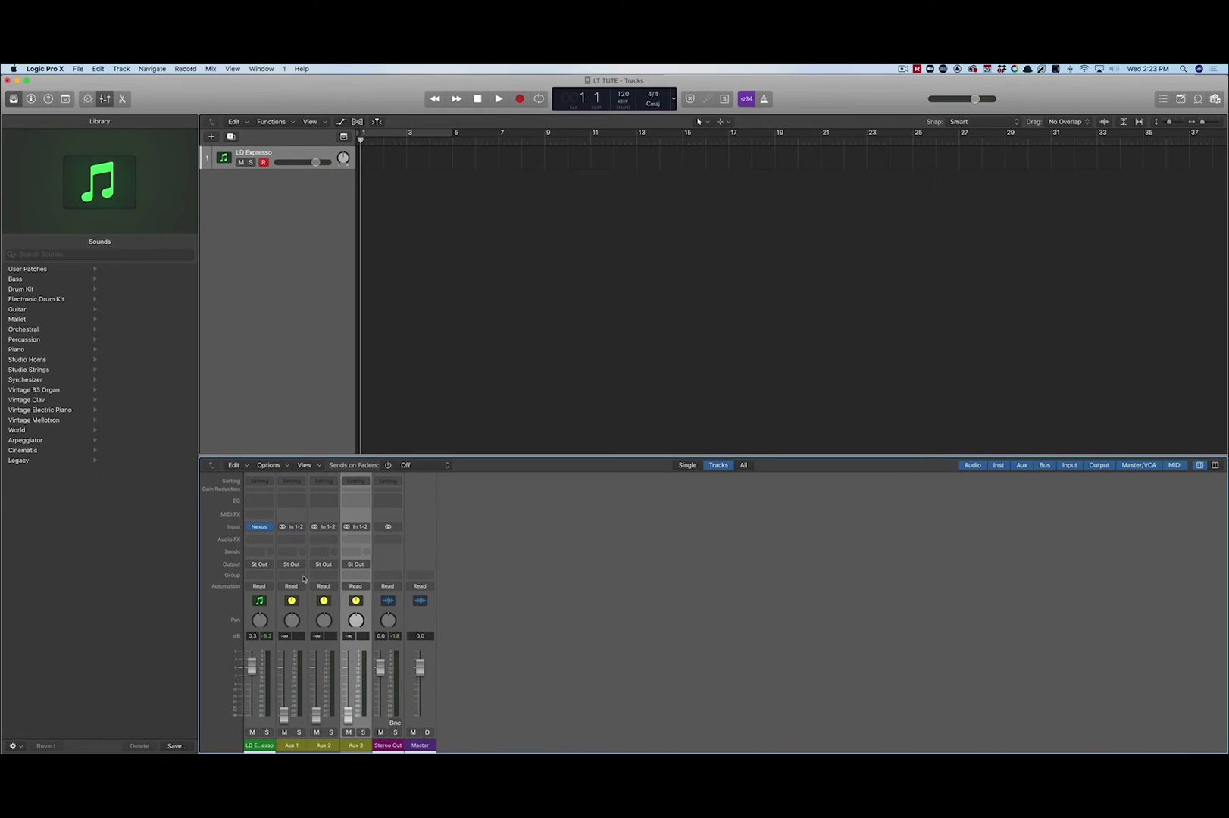
# - Insert Listento Receiver on Aux 1 and stereo Listento on Aux 2 and Aux 3
pyautogui.click(300, 540)
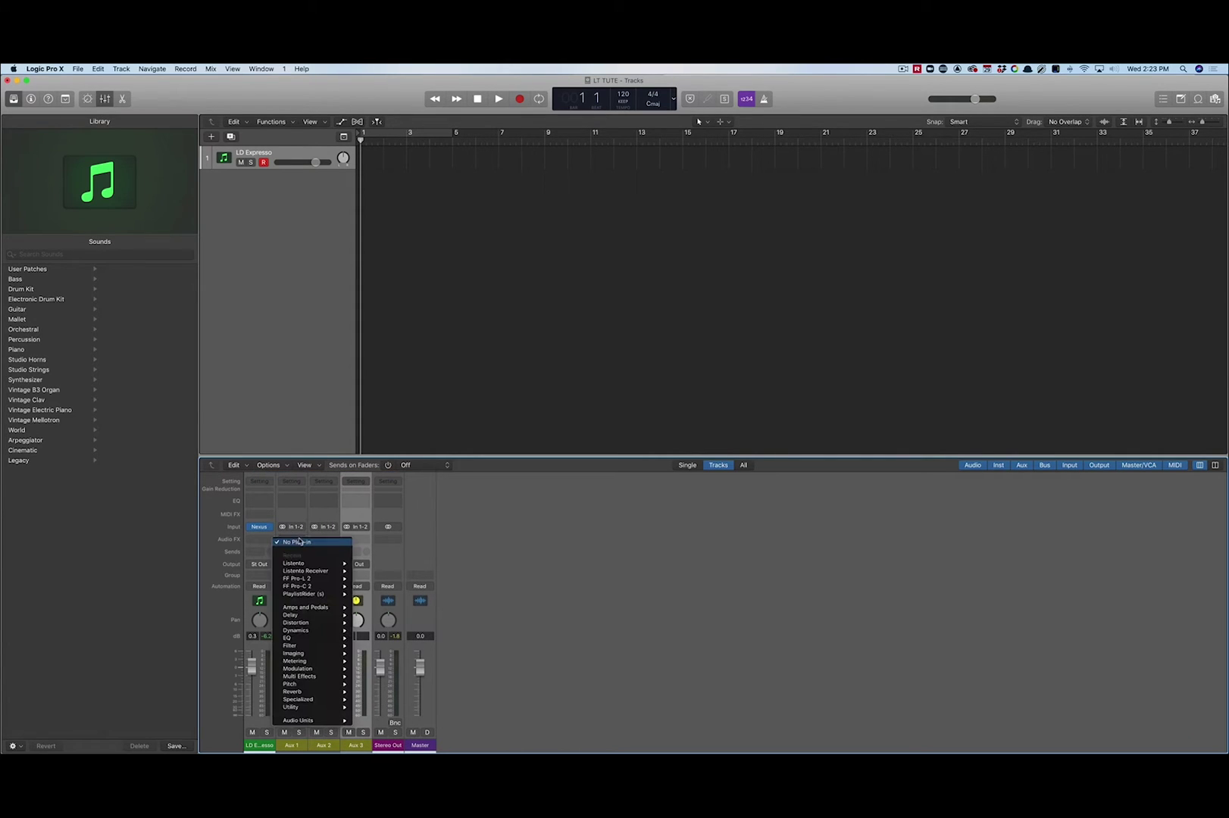
pyautogui.moveTo(306, 572)
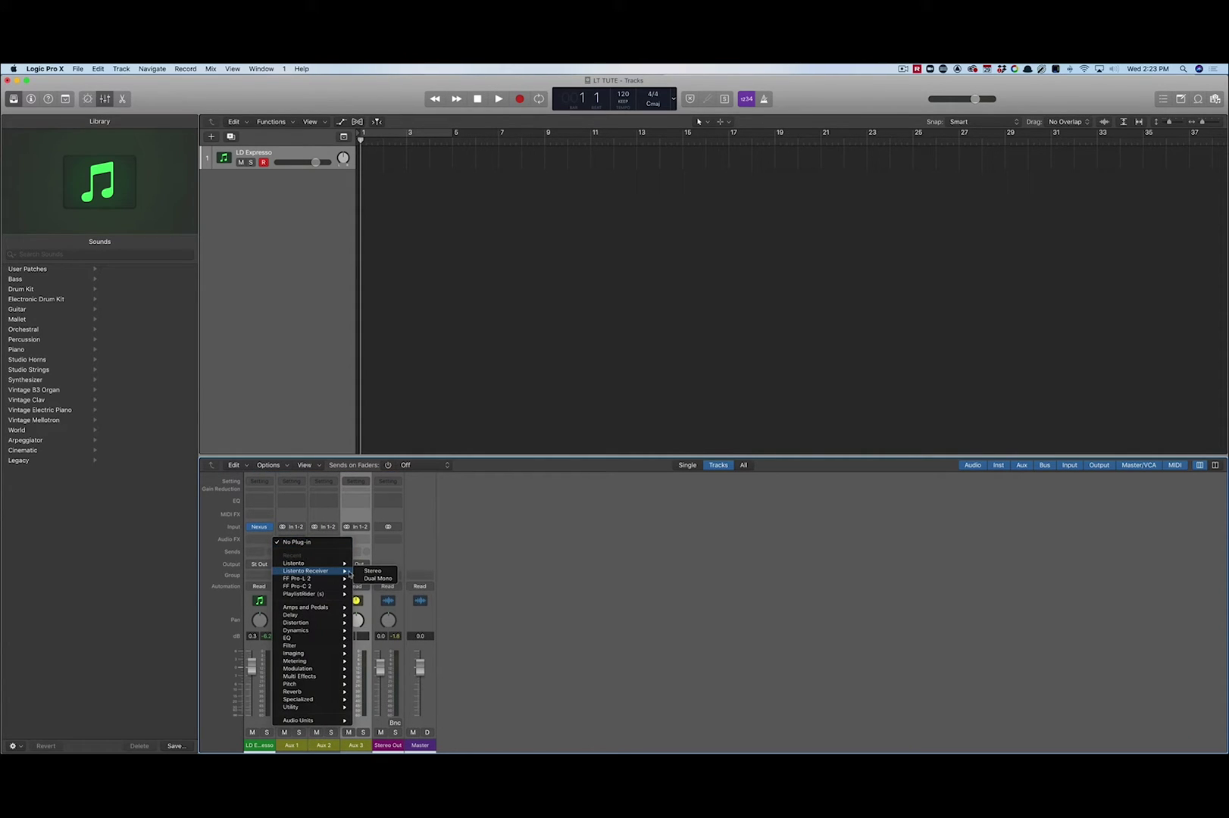
pyautogui.click(373, 571)
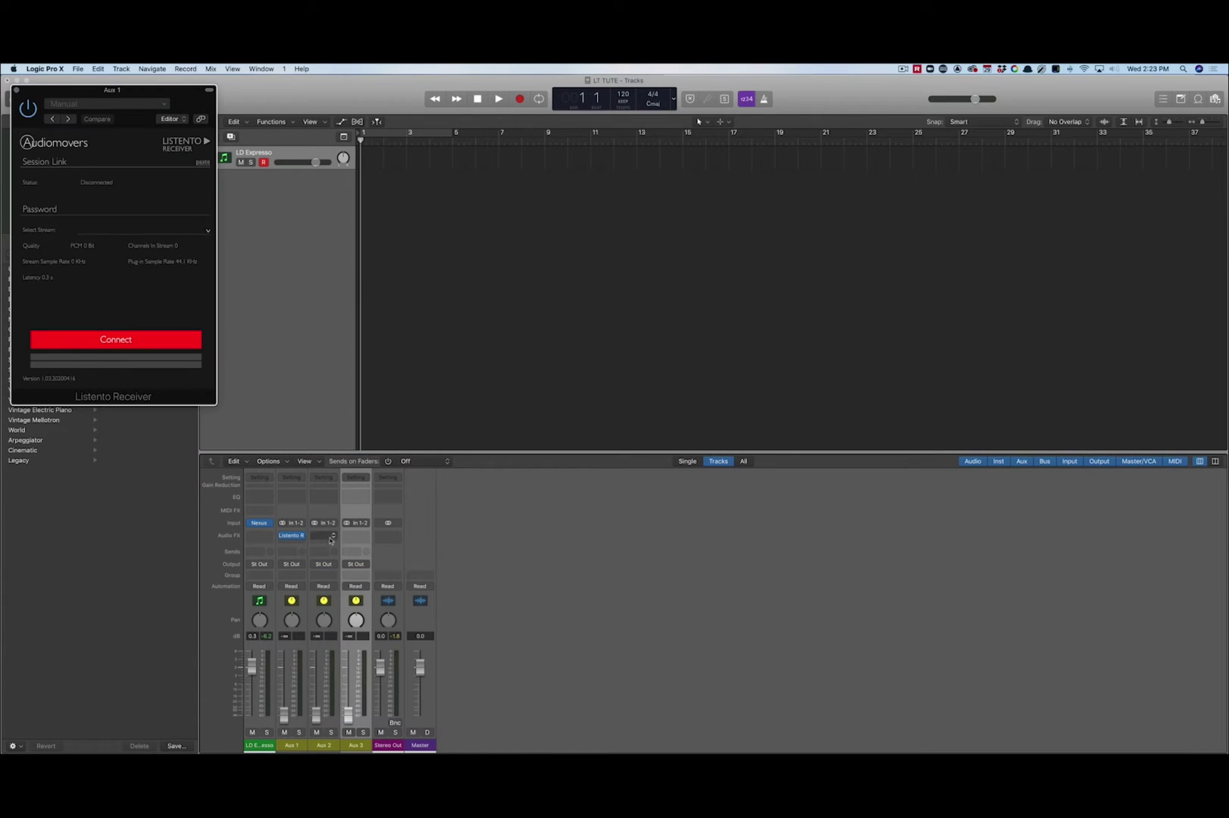
pyautogui.click(330, 540)
pyautogui.click(365, 543)
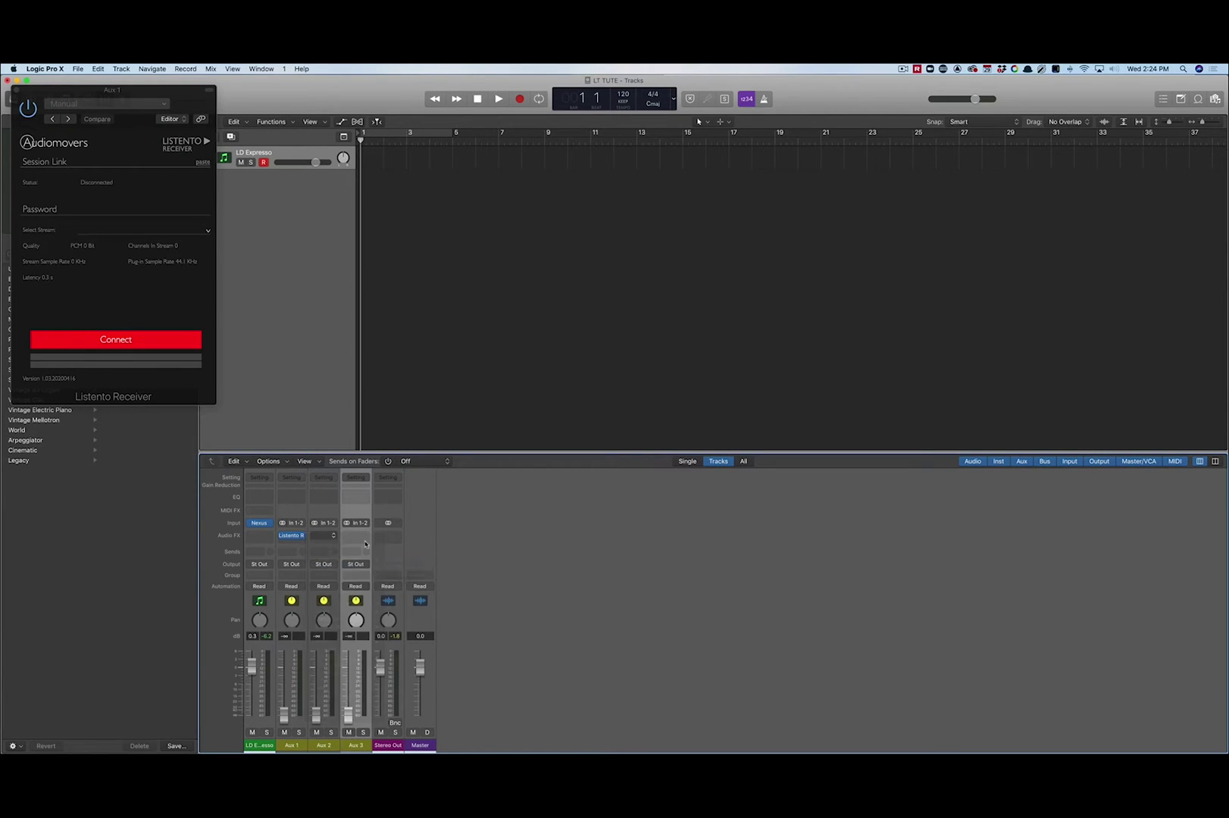
pyautogui.click(358, 536)
pyautogui.moveTo(375, 559)
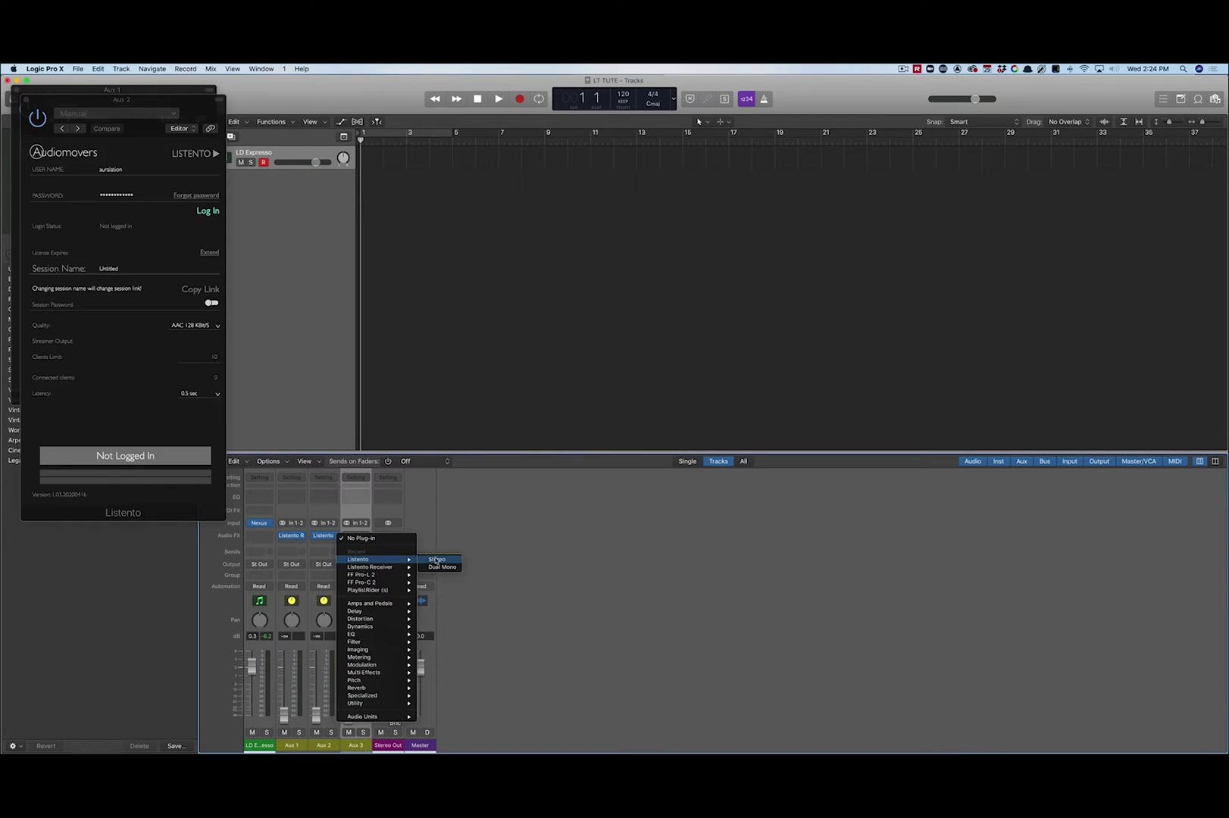
pyautogui.click(436, 560)
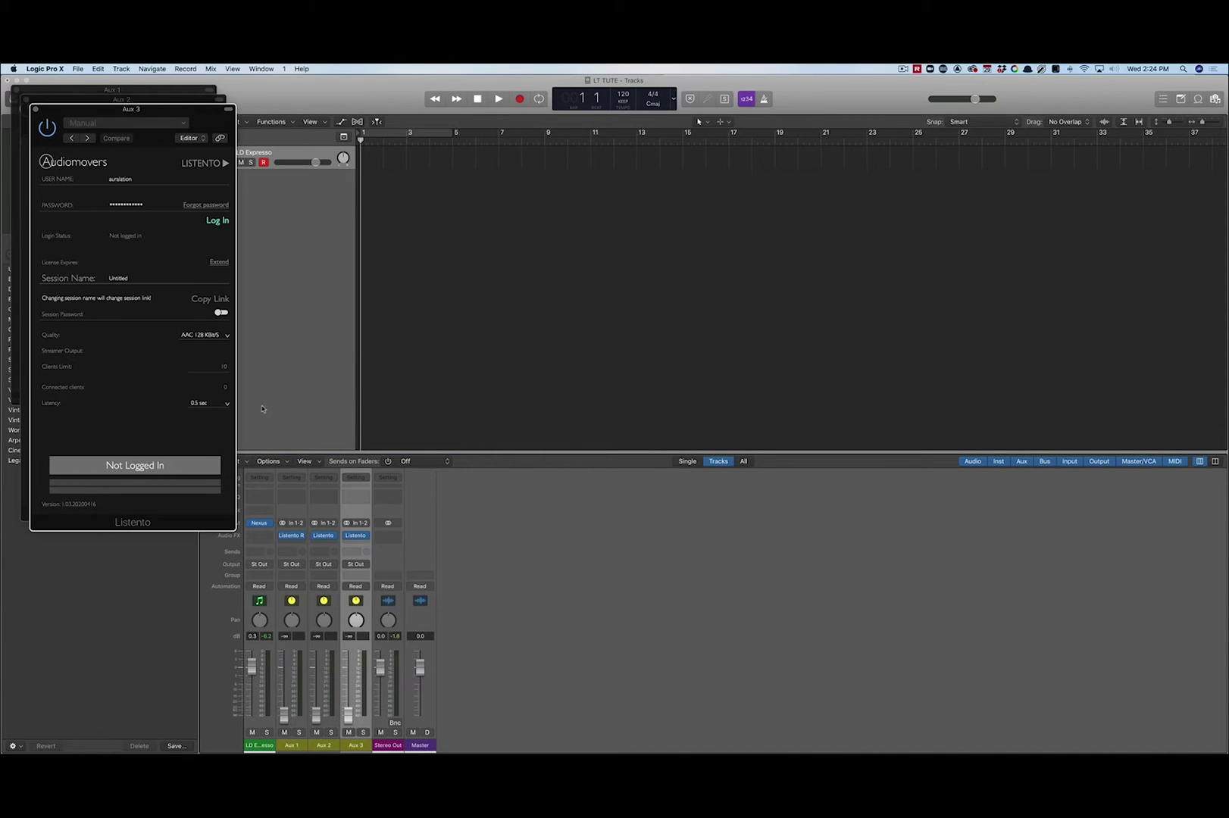
# - Close the three Listento plug-in windows
pyautogui.moveTo(152, 112); pyautogui.dragTo(1026, 174)
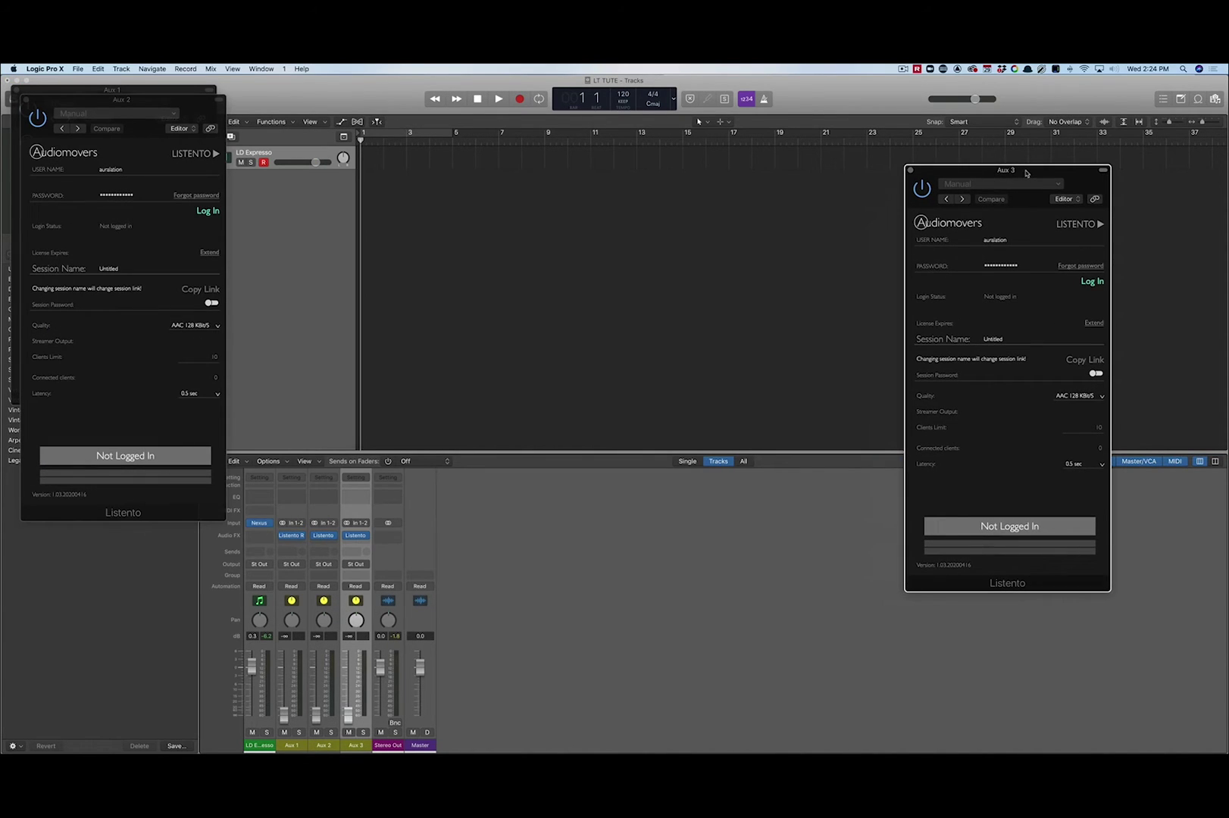
pyautogui.click(909, 170)
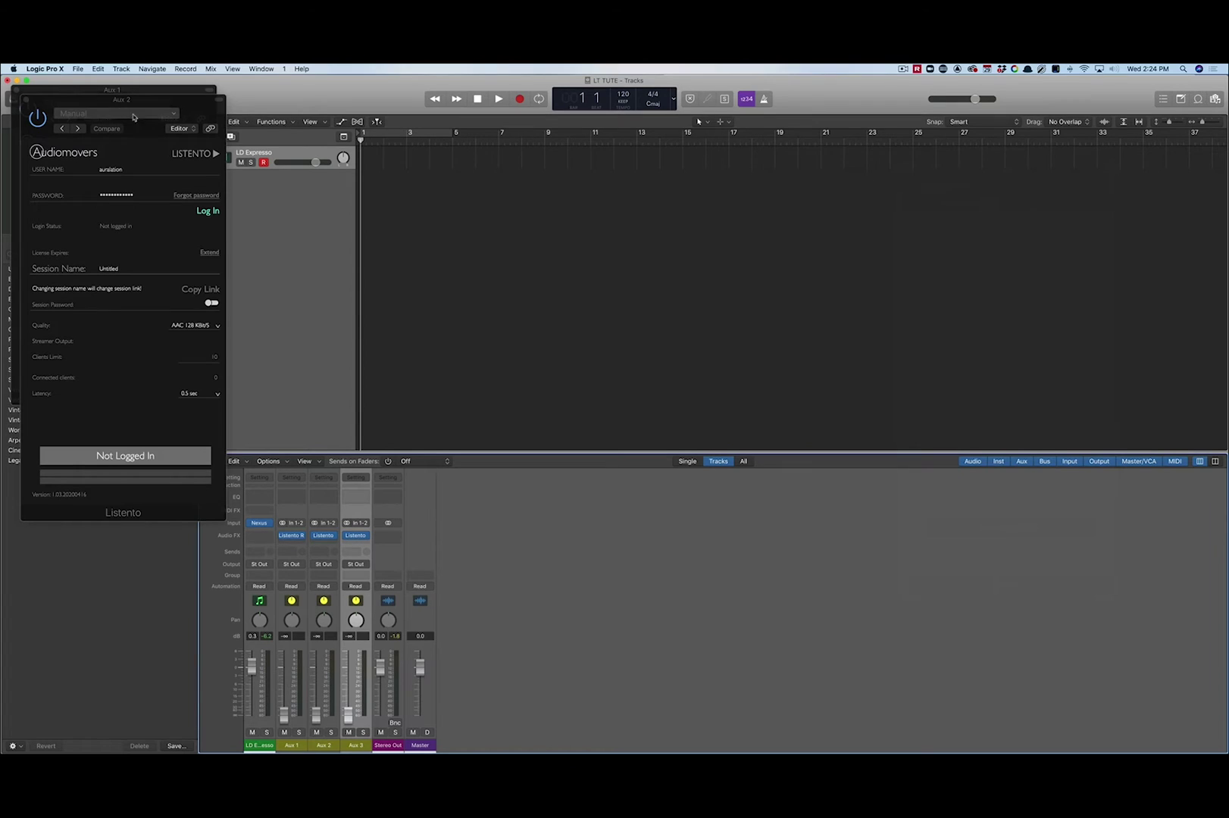
pyautogui.click(27, 101)
pyautogui.click(15, 93)
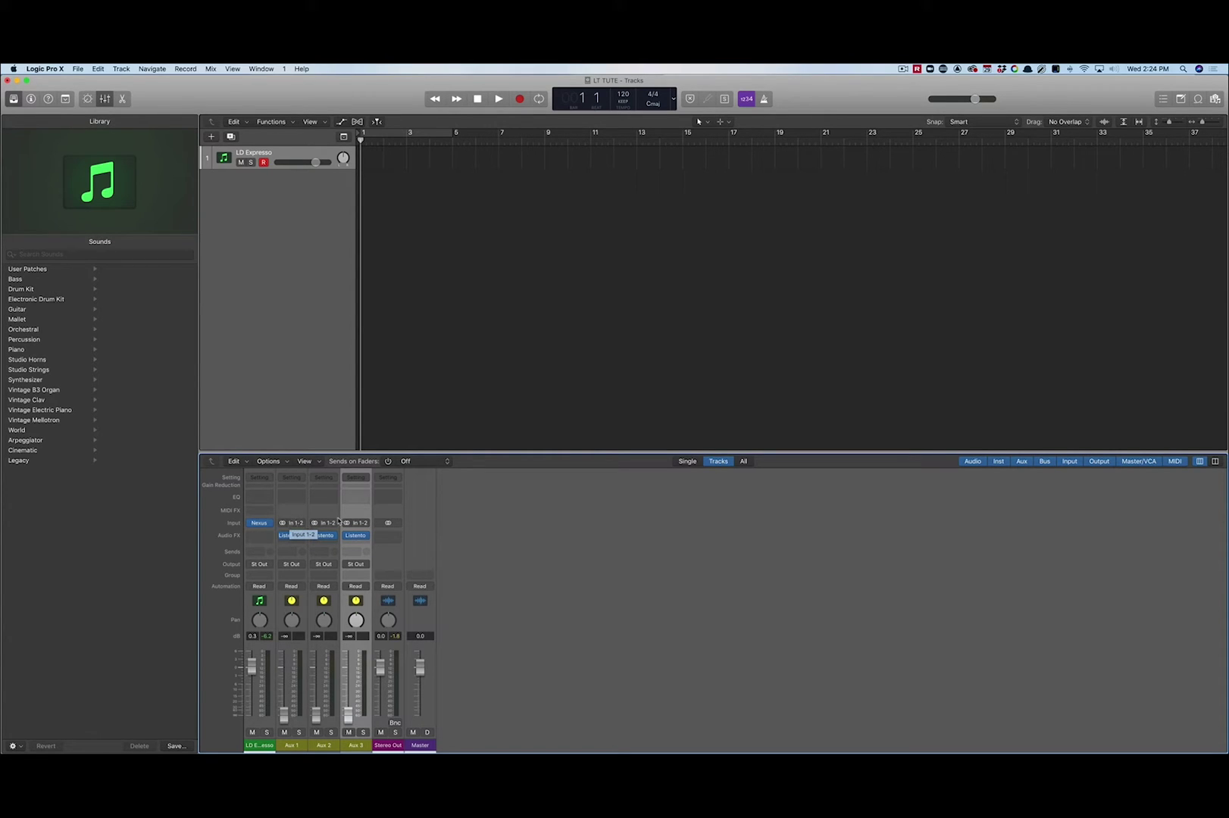
# - Set the second aux's input to Bus 1 and the third aux's input to Bus 2
pyautogui.click(318, 525)
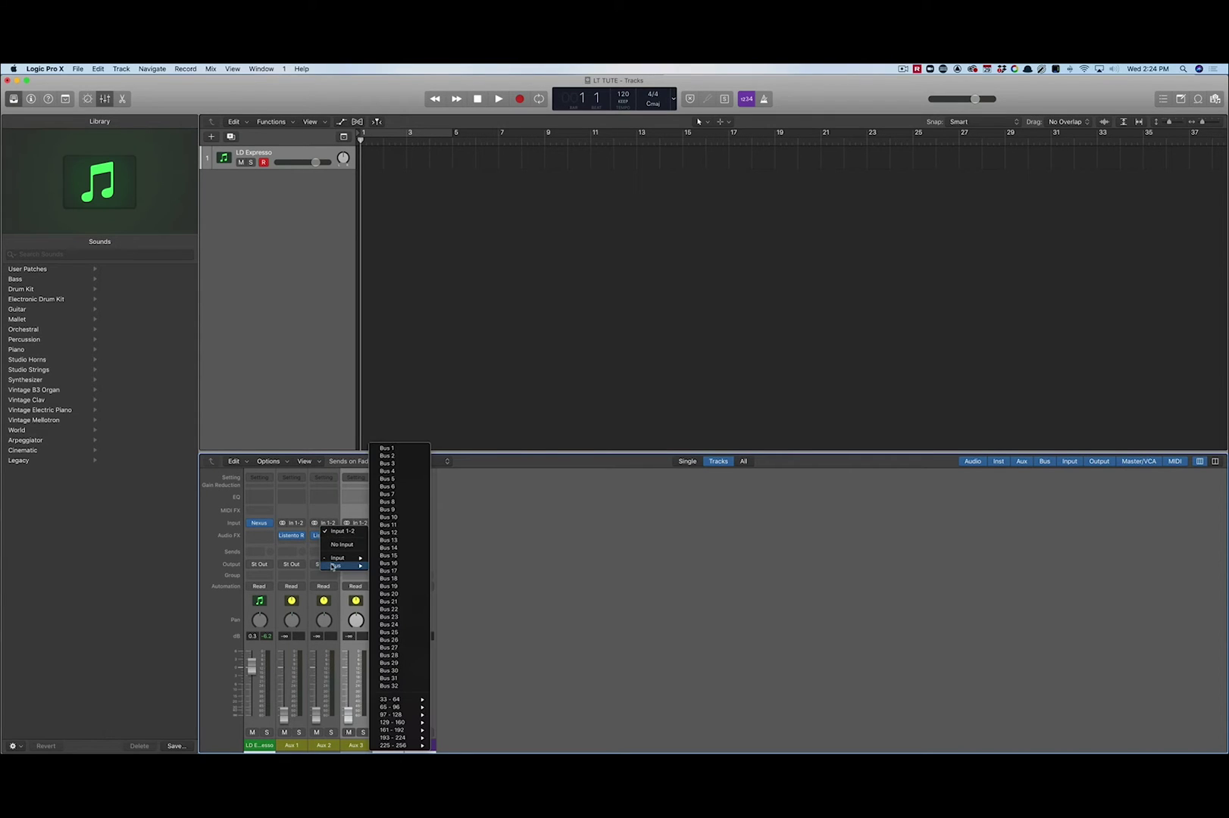
pyautogui.moveTo(341, 566)
pyautogui.click(402, 450)
pyautogui.click(356, 523)
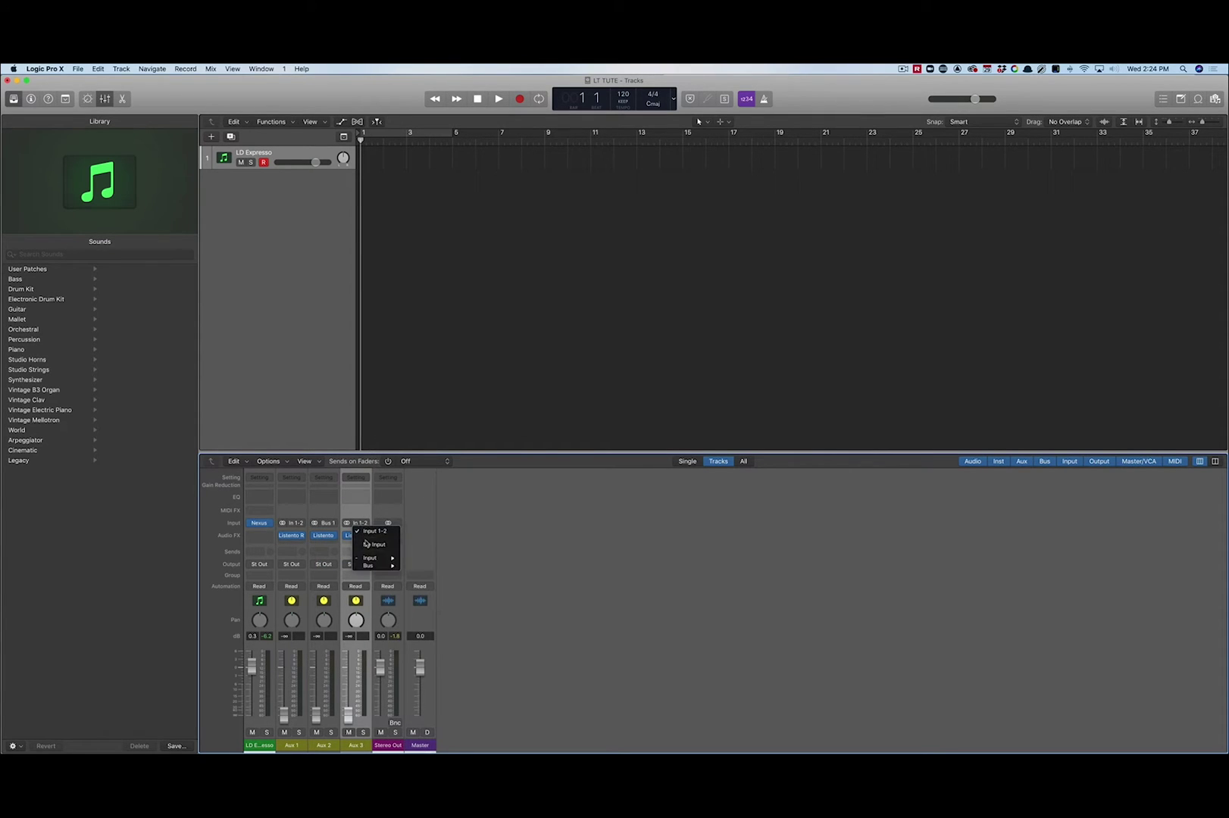
pyautogui.moveTo(394, 568)
pyautogui.click(419, 456)
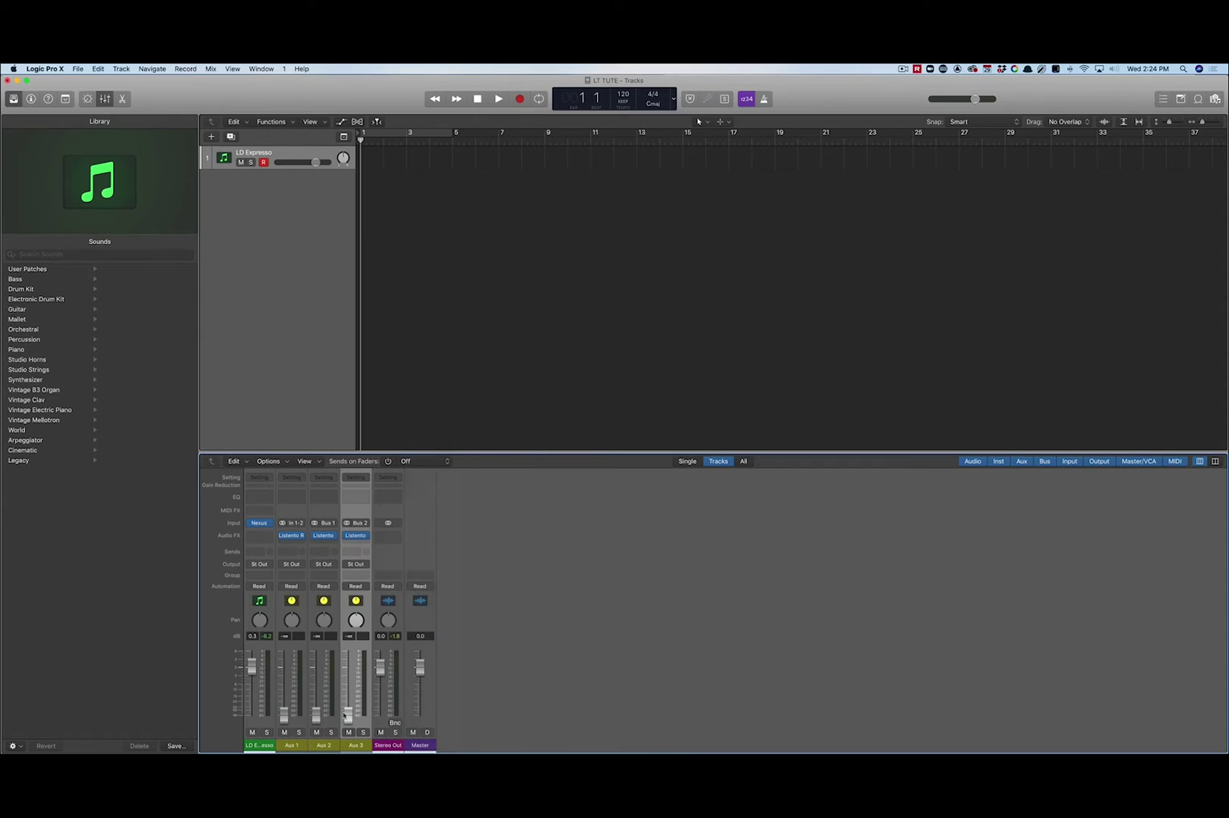
# - Rename the three aux strips RCV, RCRD SEND and MON SEND
pyautogui.doubleClick(297, 745)
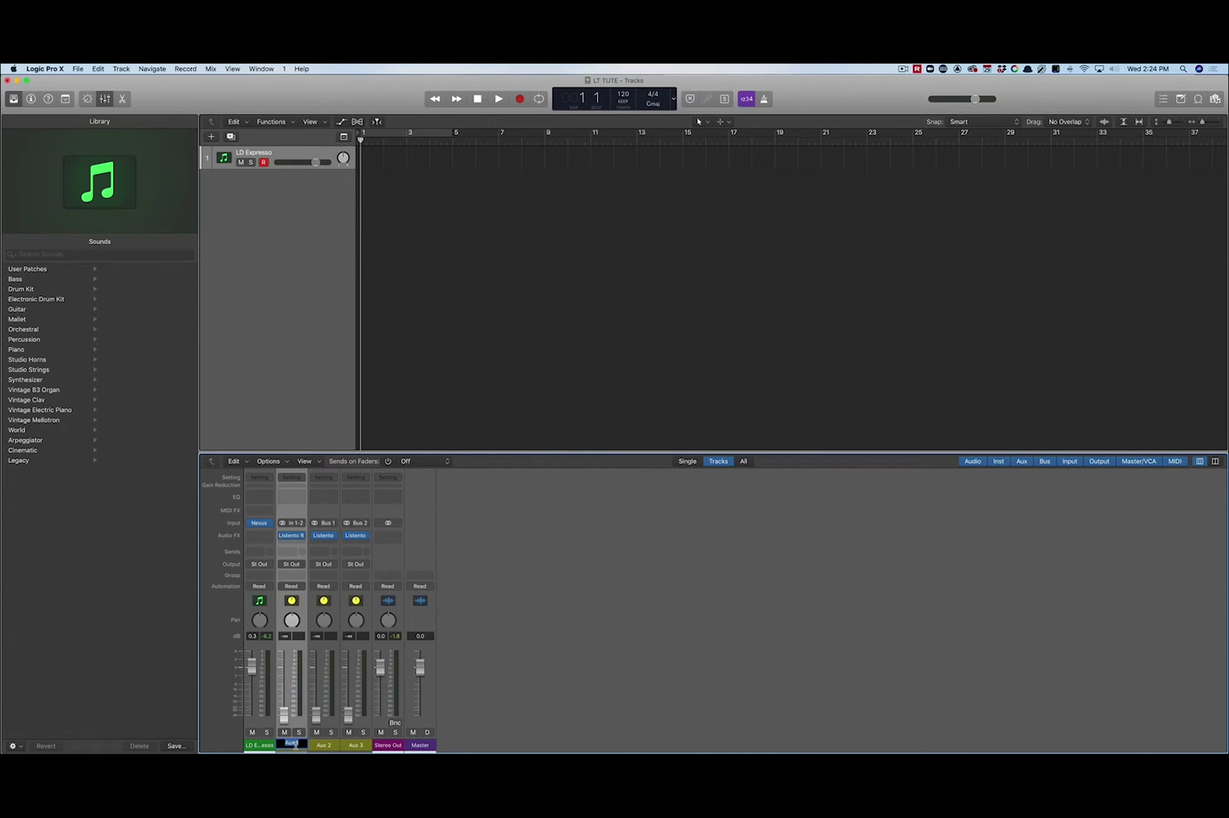
pyautogui.write('RCV')
pyautogui.press('Return')
pyautogui.click(322, 746)
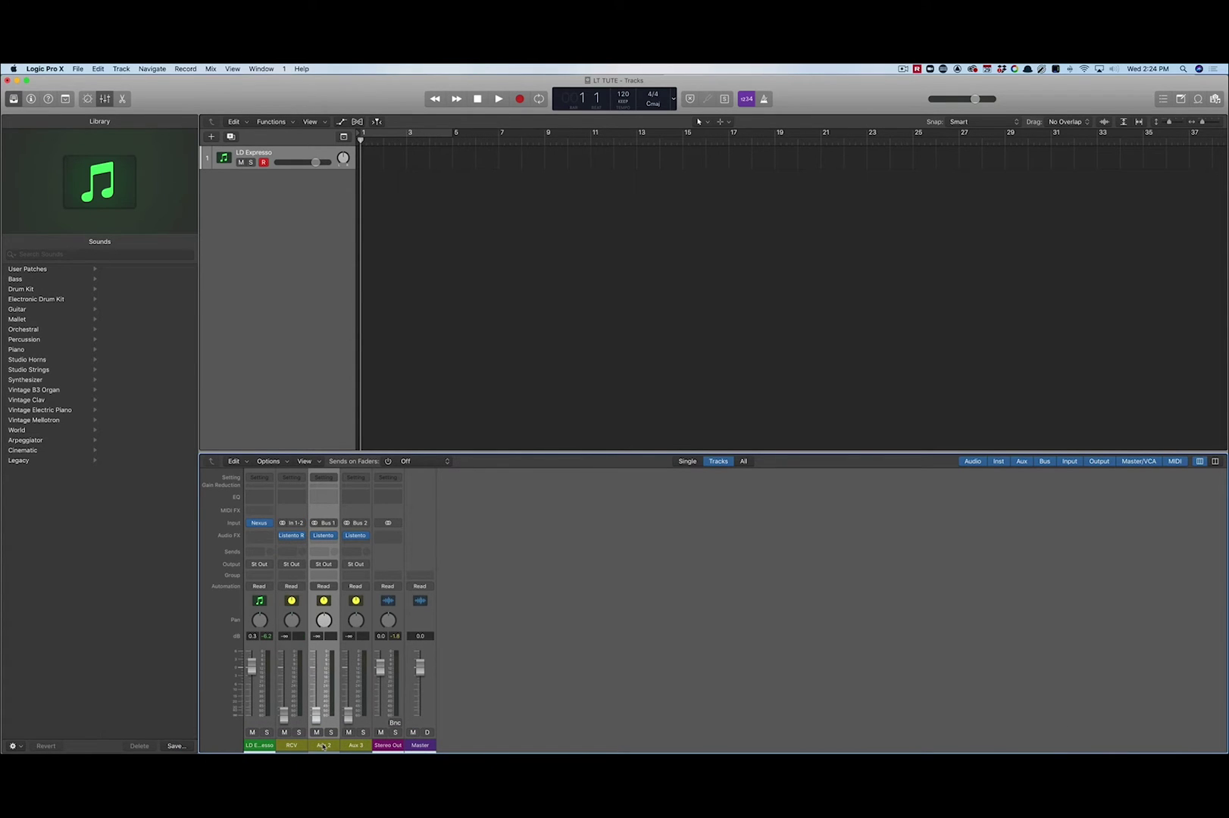
pyautogui.doubleClick(323, 746)
pyautogui.write('RCRD SEND')
pyautogui.press('Return')
pyautogui.doubleClick(353, 746)
pyautogui.write('MON SEND')
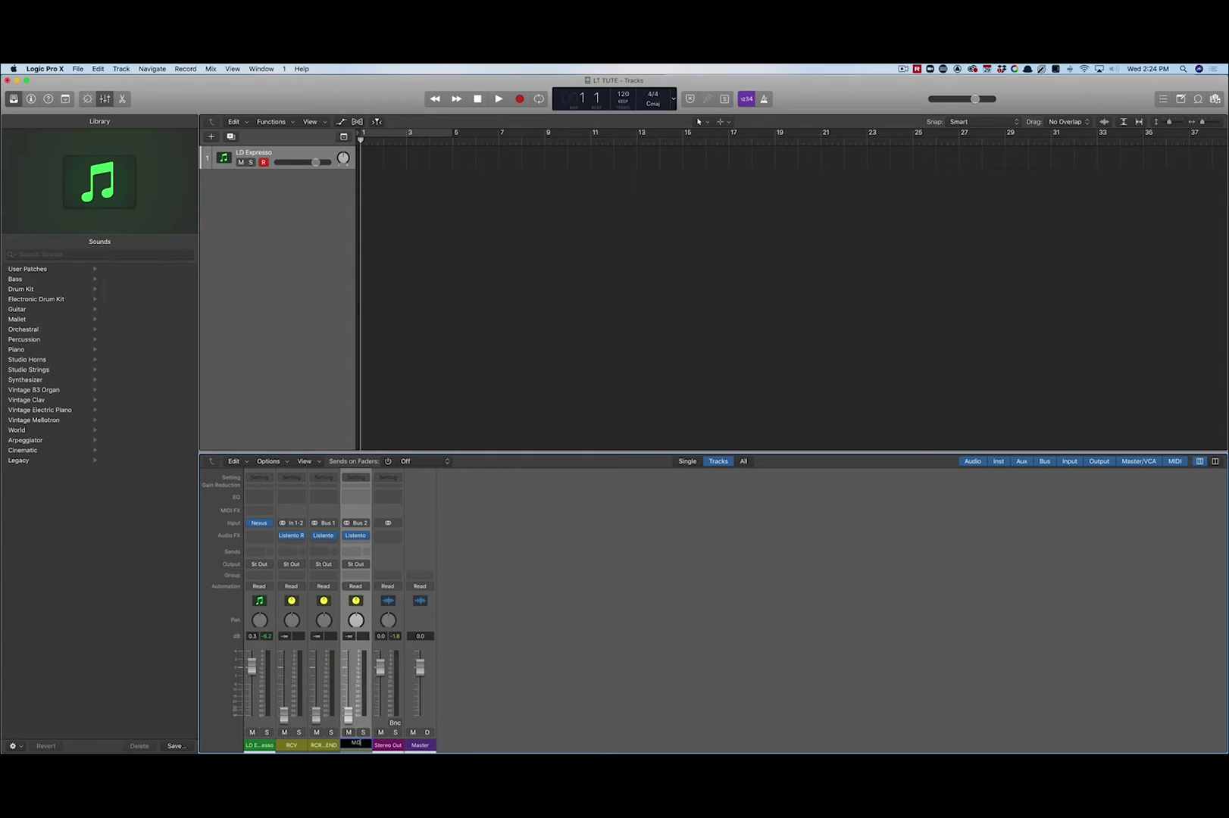
pyautogui.press('Return')
pyautogui.moveTo(260, 528)
pyautogui.click(265, 552)
# - Add a pre-fader send to Bus 1 on the LD Expresso track
pyautogui.moveTo(271, 568)
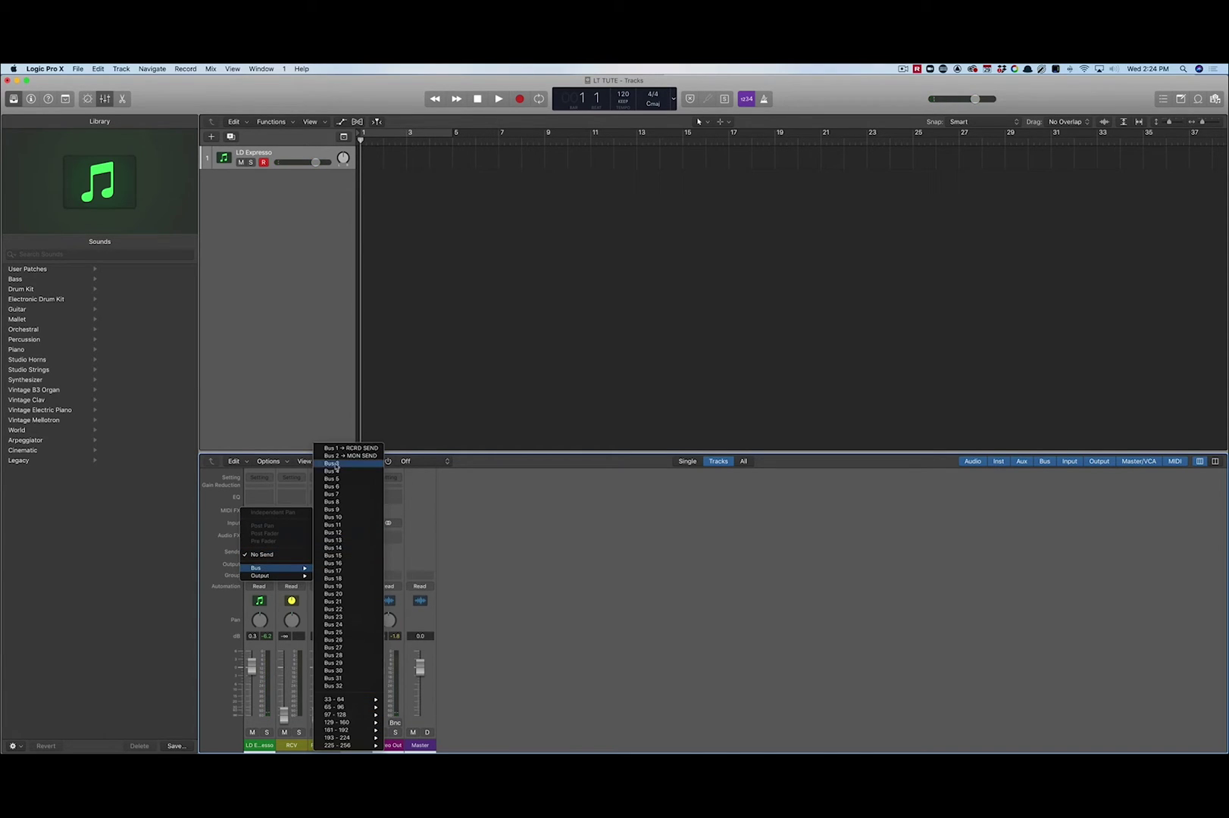
pyautogui.click(340, 448)
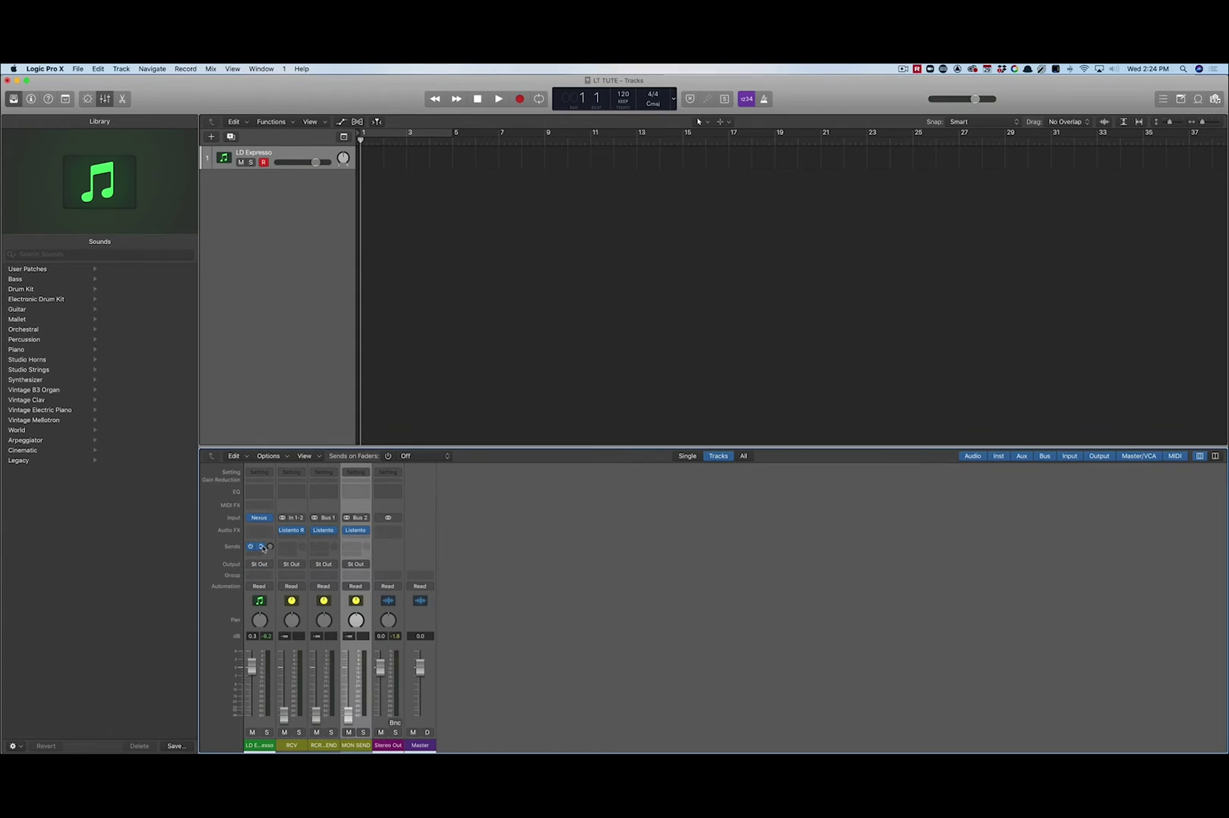
pyautogui.click(261, 547)
pyautogui.click(269, 597)
pyautogui.click(250, 547)
# - Log in to RCRD SEND's Listento, name the session RCRD SEND, copy its link, and transmit at PCM 24 bit
pyautogui.click(311, 530)
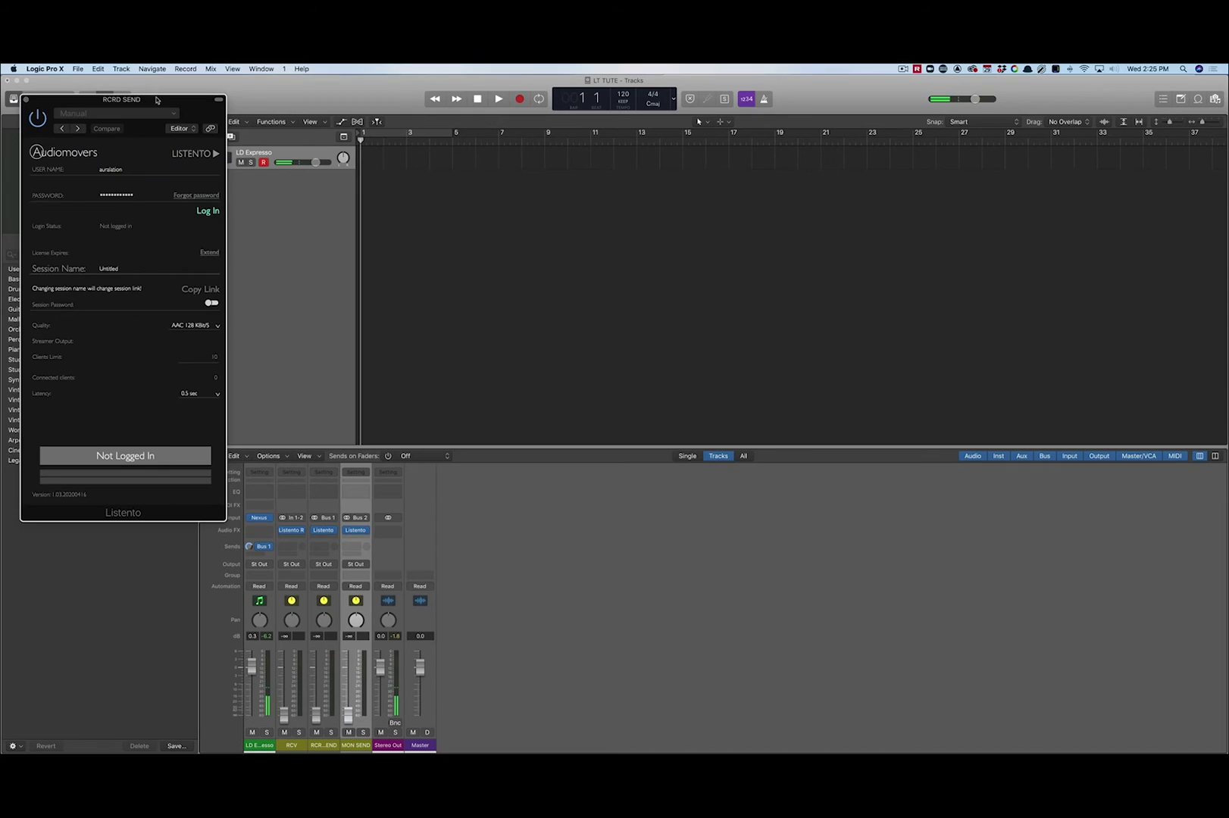
pyautogui.moveTo(157, 99); pyautogui.dragTo(953, 226)
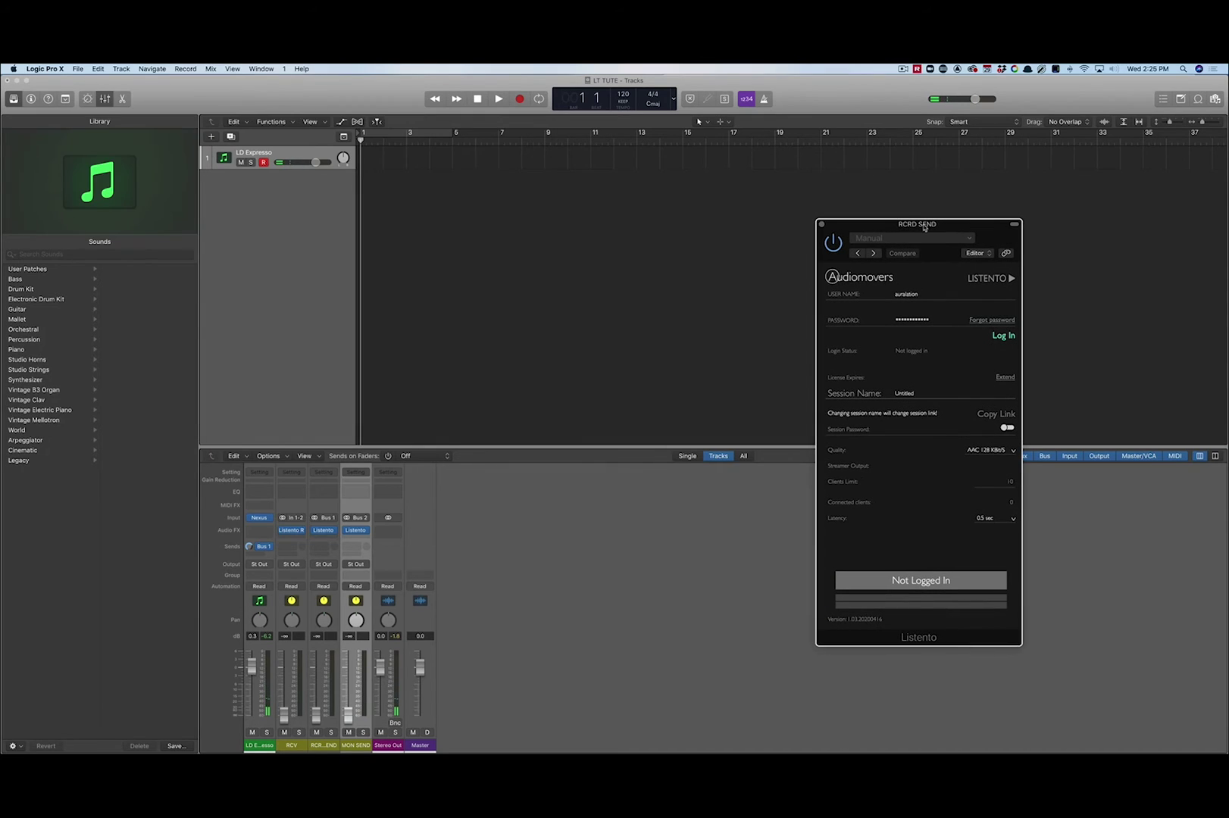
pyautogui.click(1005, 338)
pyautogui.doubleClick(911, 391)
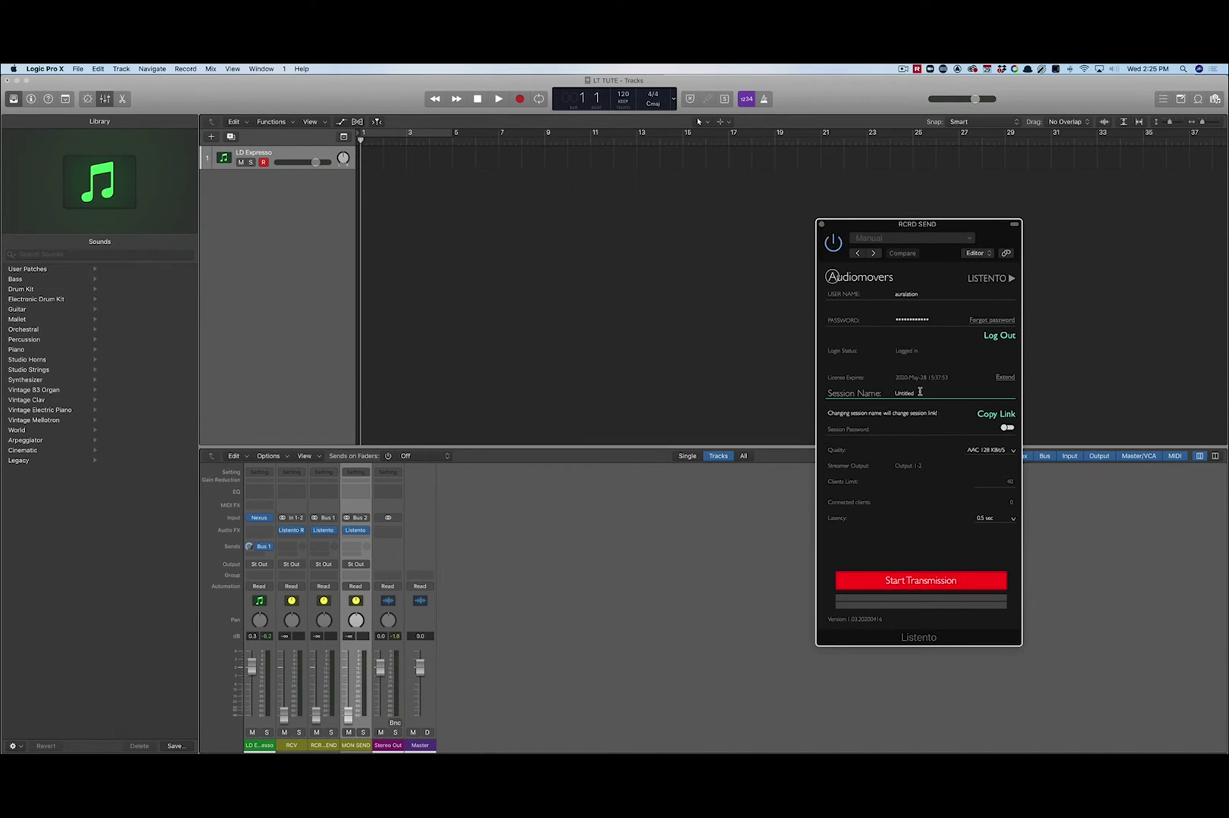
pyautogui.press('BackSpace')
pyautogui.press('Return')
pyautogui.click(1008, 416)
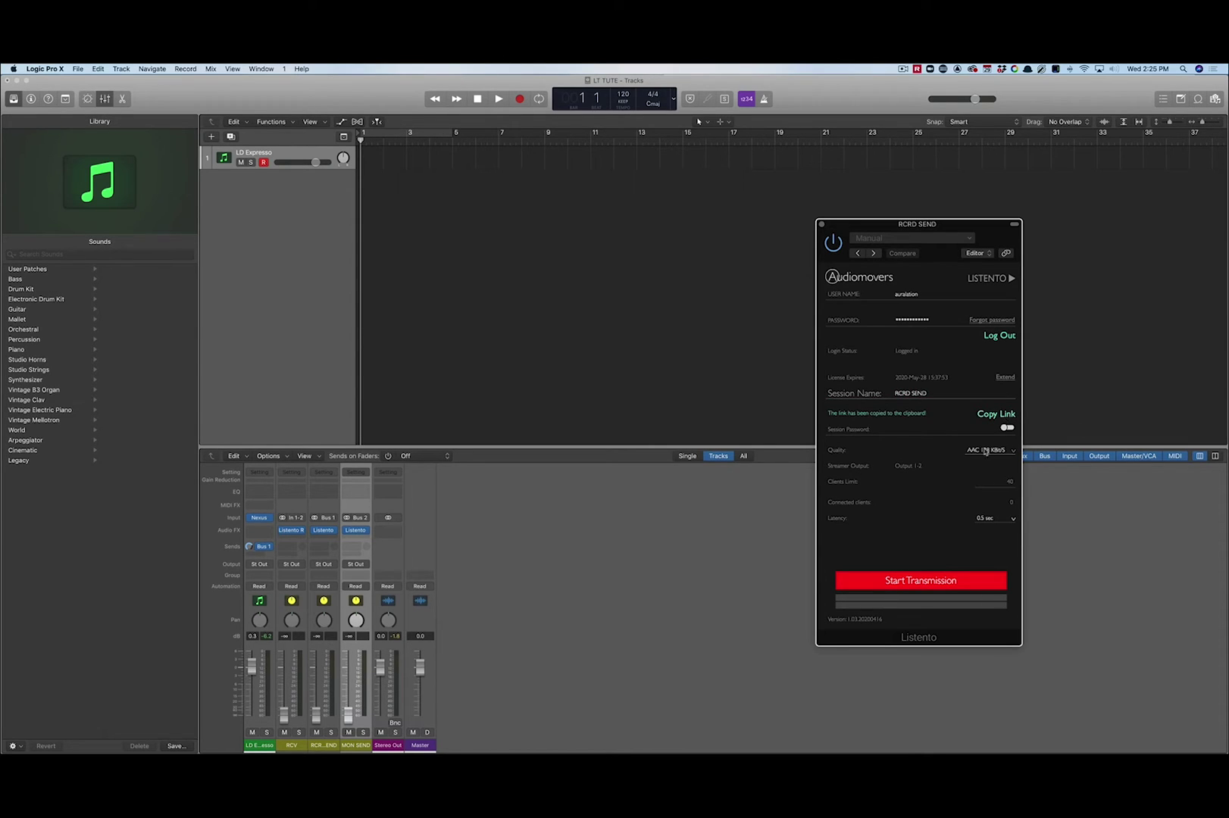
pyautogui.click(985, 451)
pyautogui.click(990, 528)
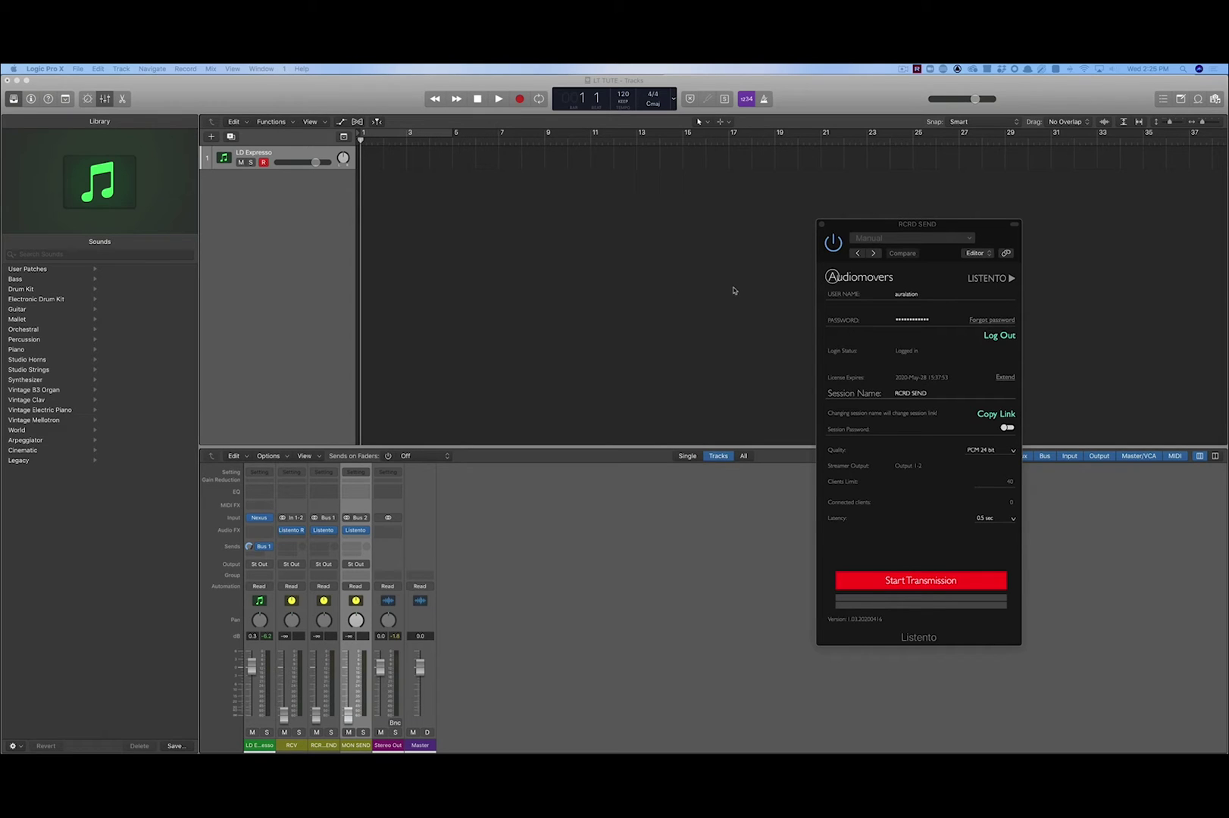
pyautogui.click(911, 582)
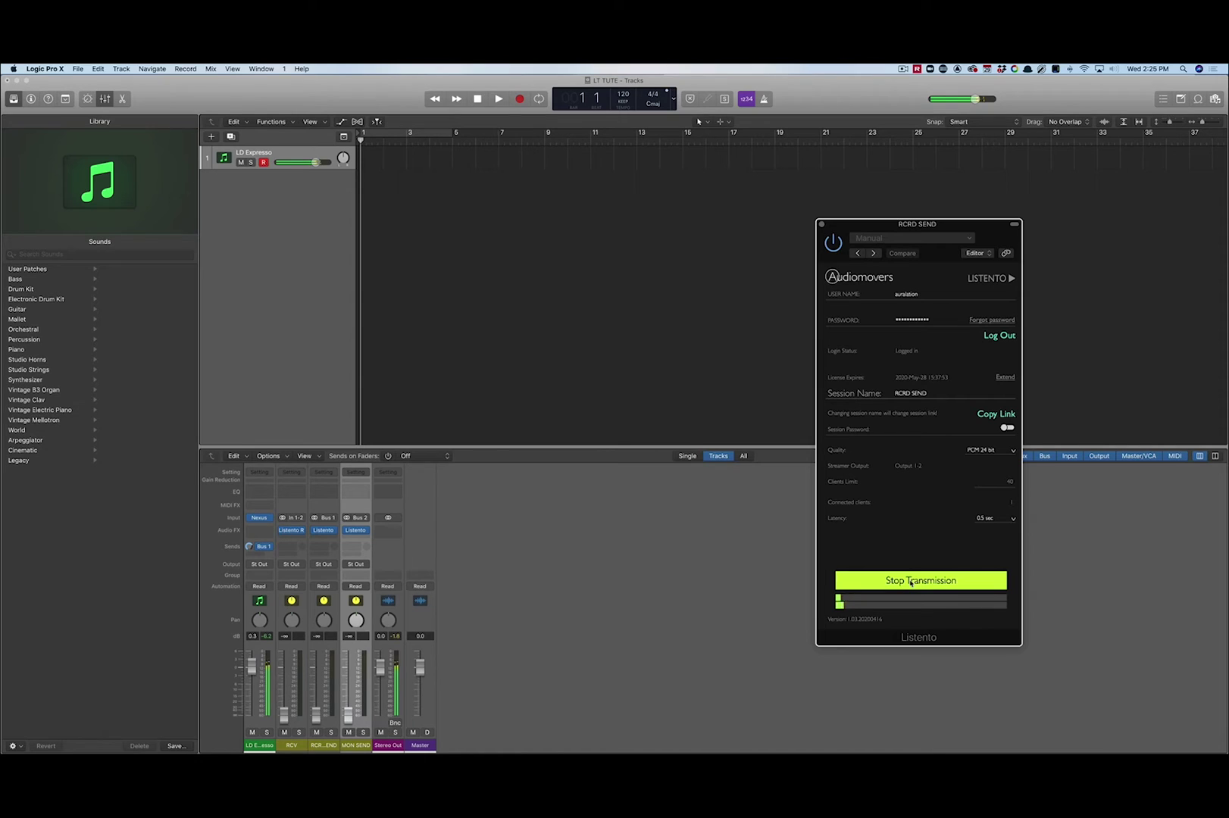
pyautogui.press('super+Tab')
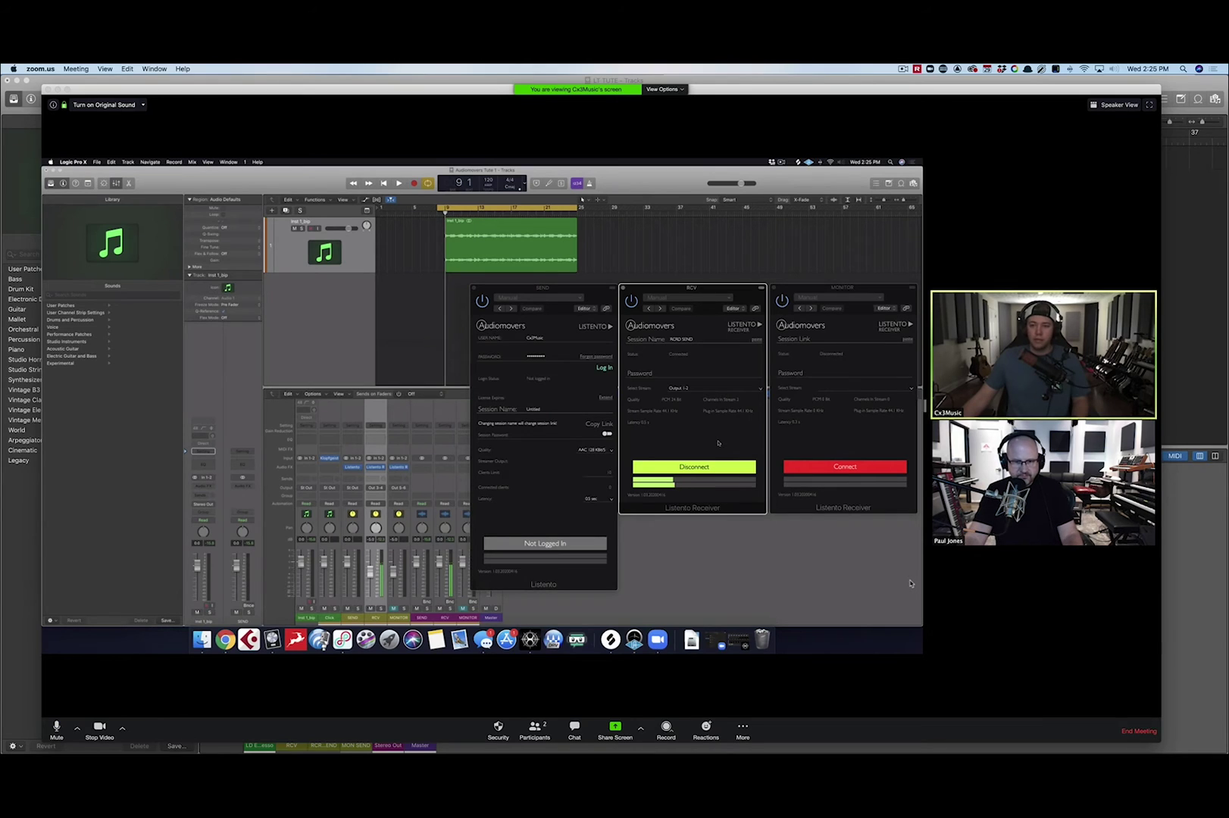
# - Return to Logic Pro X and open the MON SEND channel's Listento window
pyautogui.press('super+Tab')
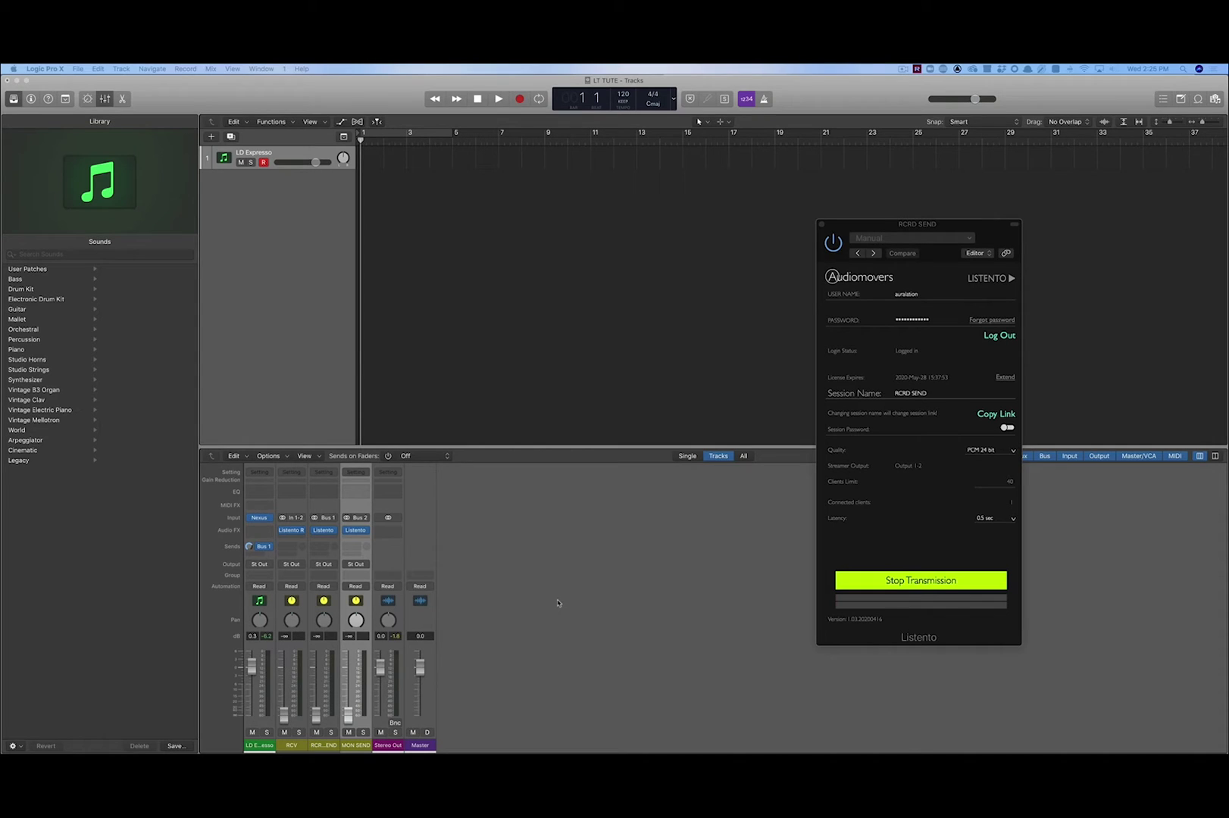
pyautogui.click(356, 530)
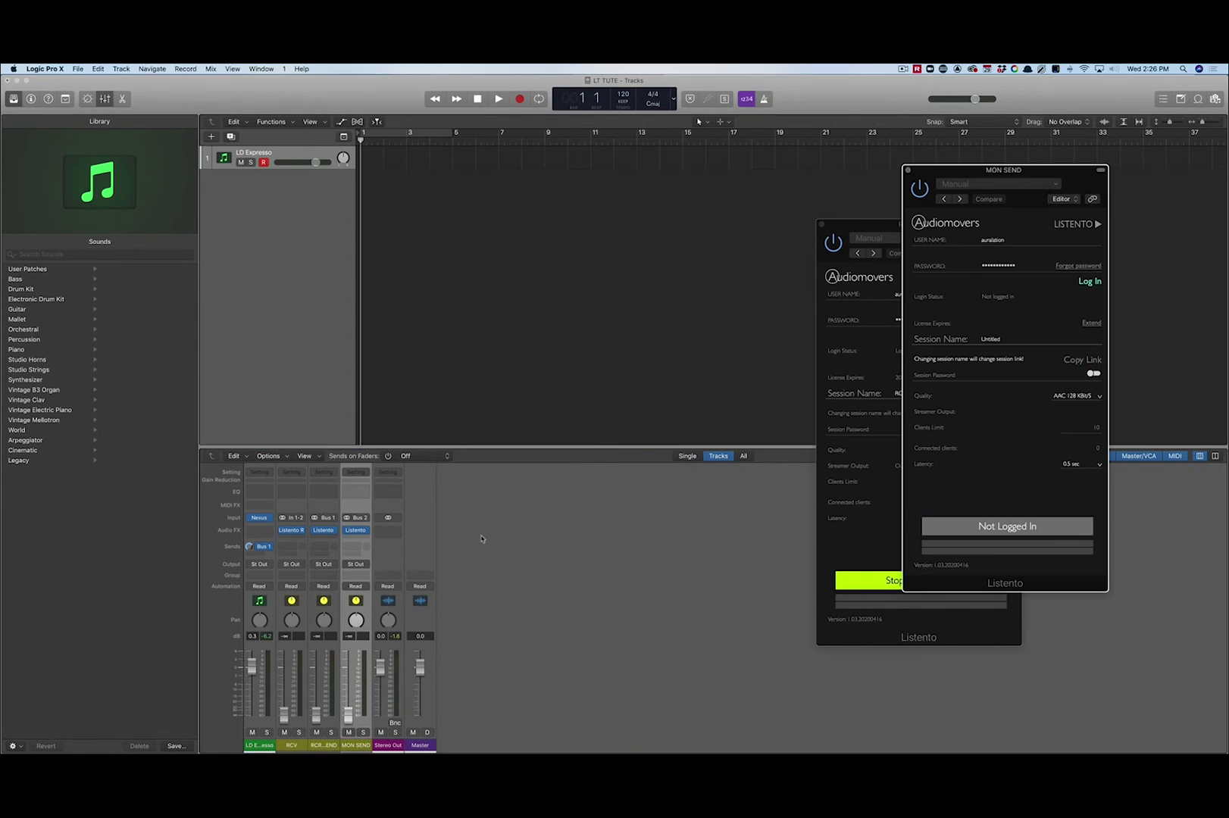
# - Name the MON SEND Listento session 'MON SEND', copy its link, and start transmitting
pyautogui.moveTo(957, 177); pyautogui.dragTo(648, 231)
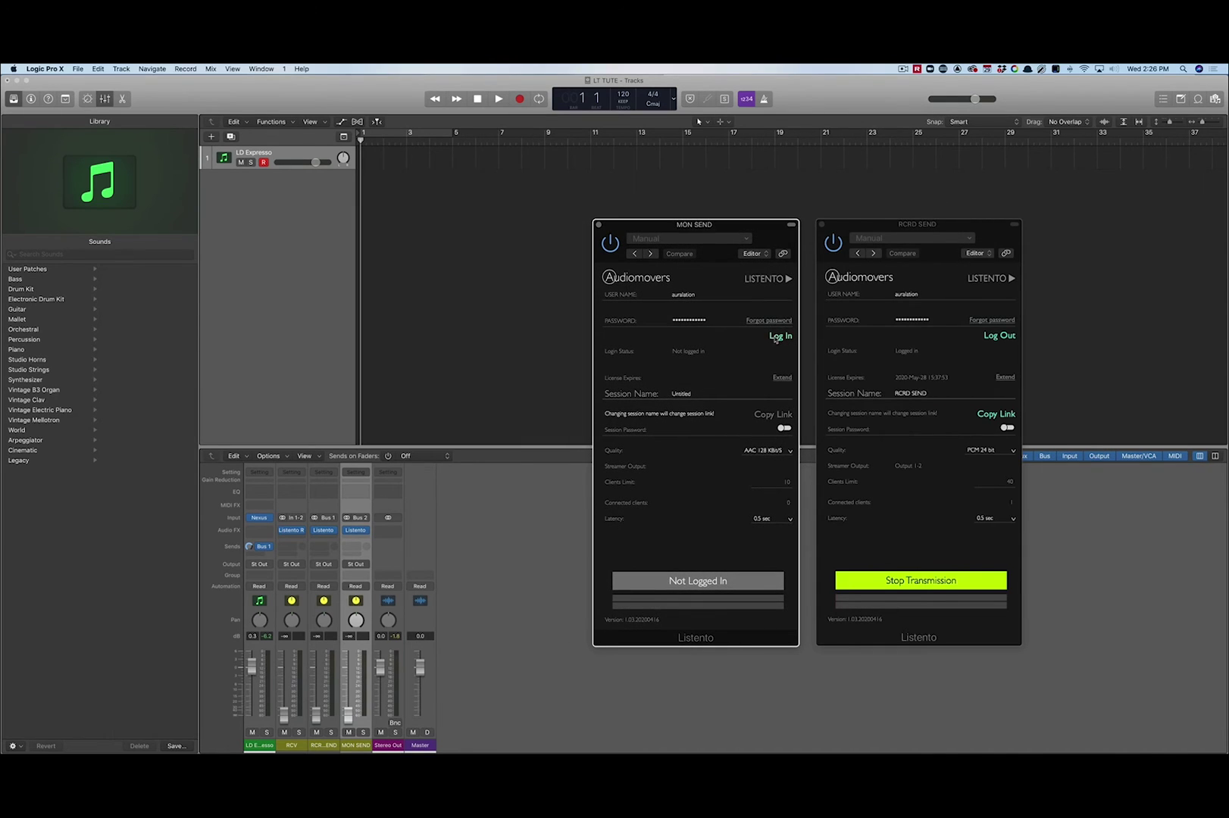
pyautogui.doubleClick(701, 393)
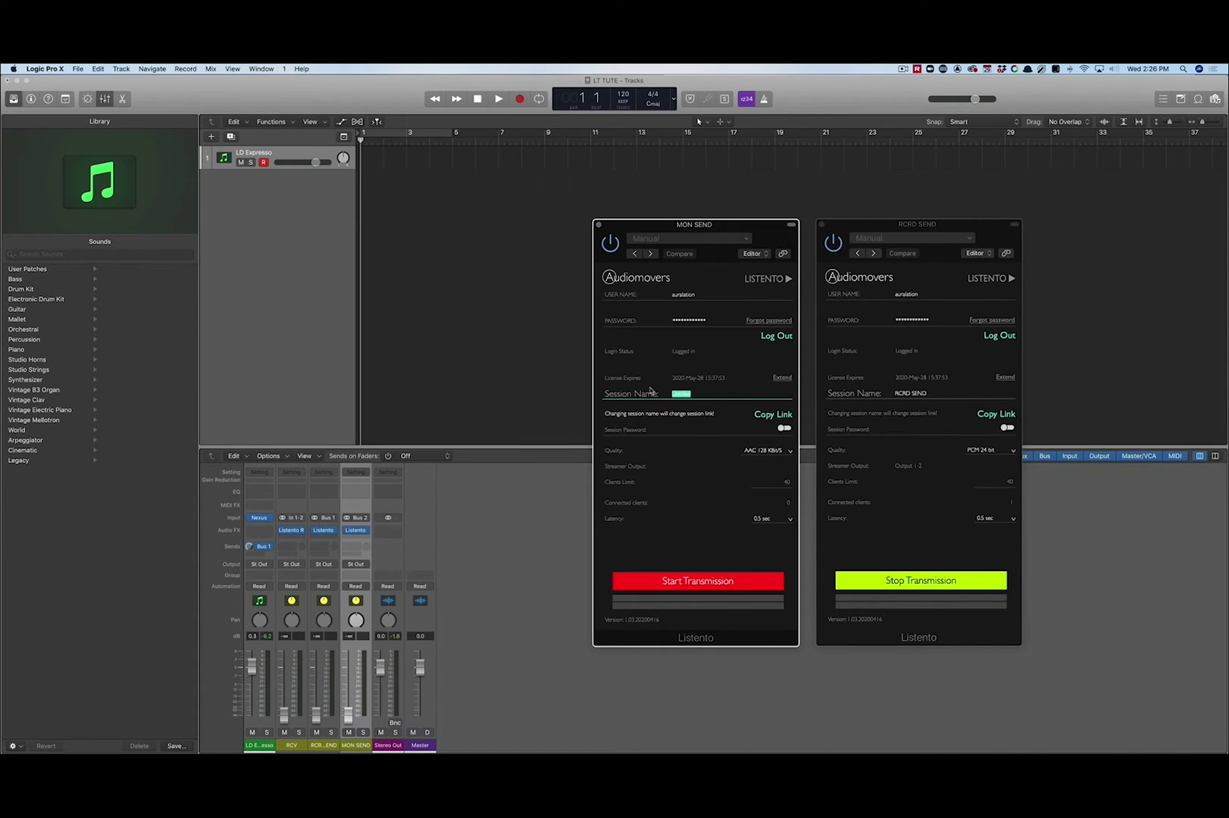
pyautogui.write('MON SEND')
pyautogui.press('Return')
pyautogui.click(770, 415)
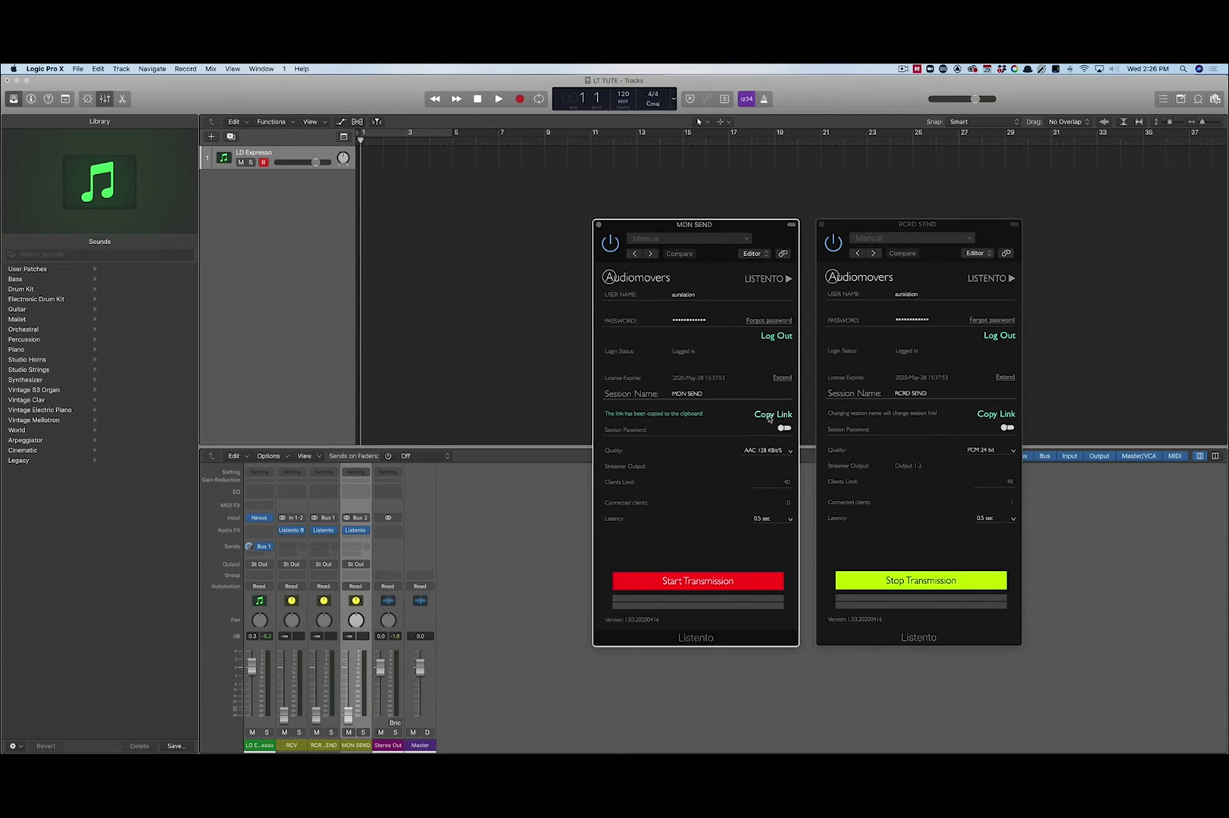
pyautogui.click(684, 588)
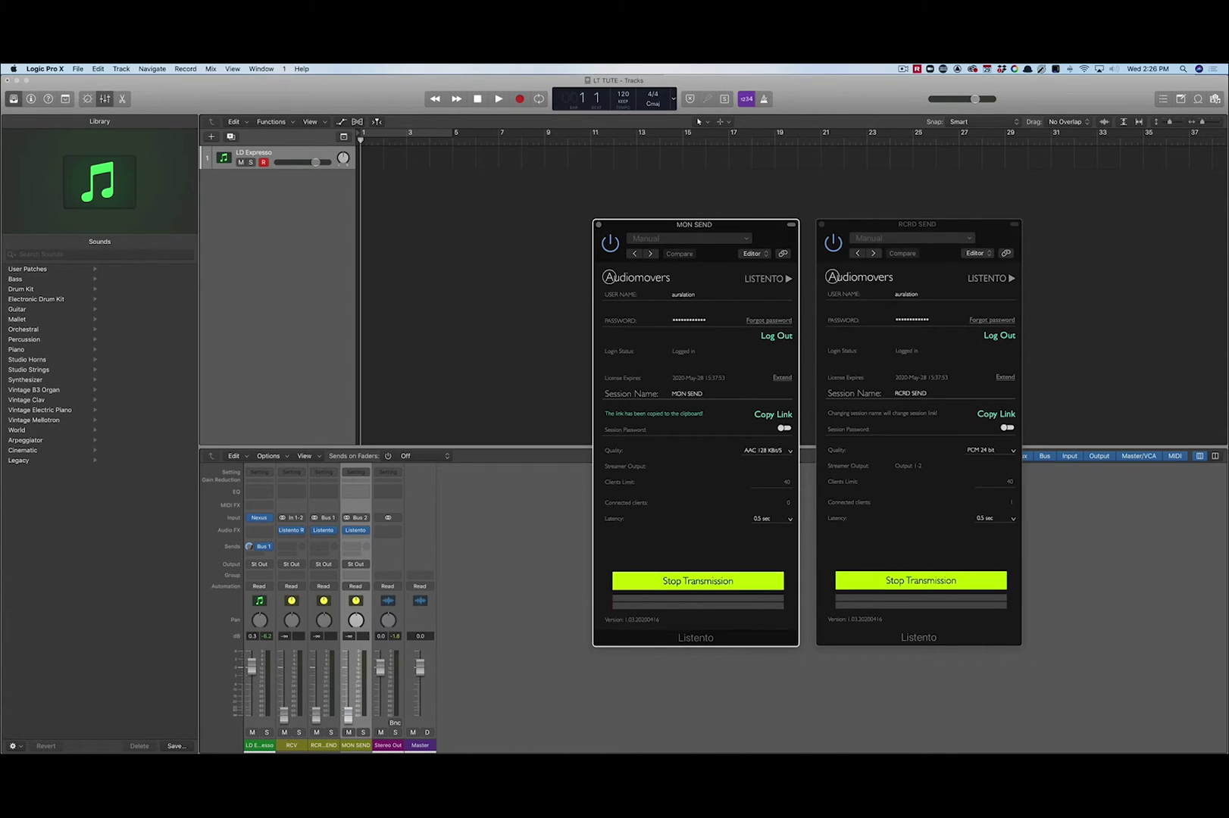
pyautogui.press('super+Tab')
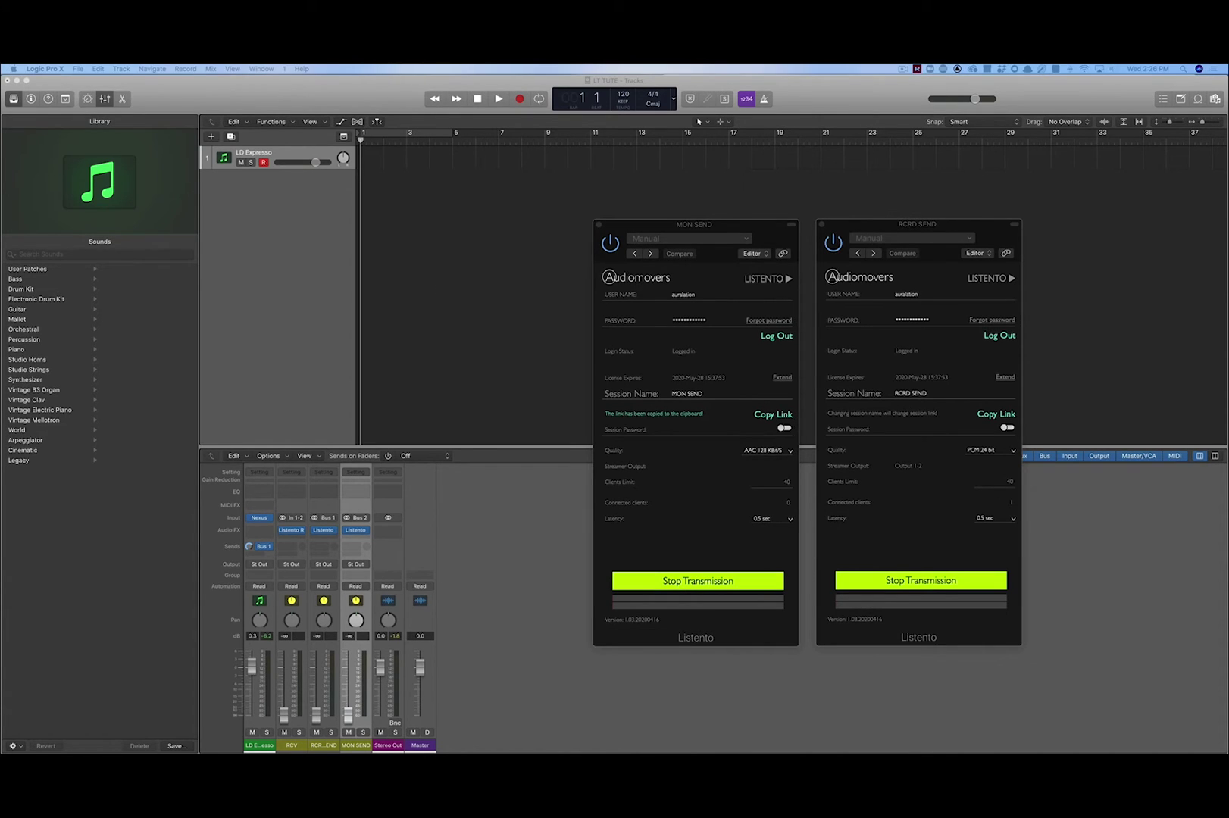
pyautogui.press('super+Tab')
pyautogui.press('super+Tab')
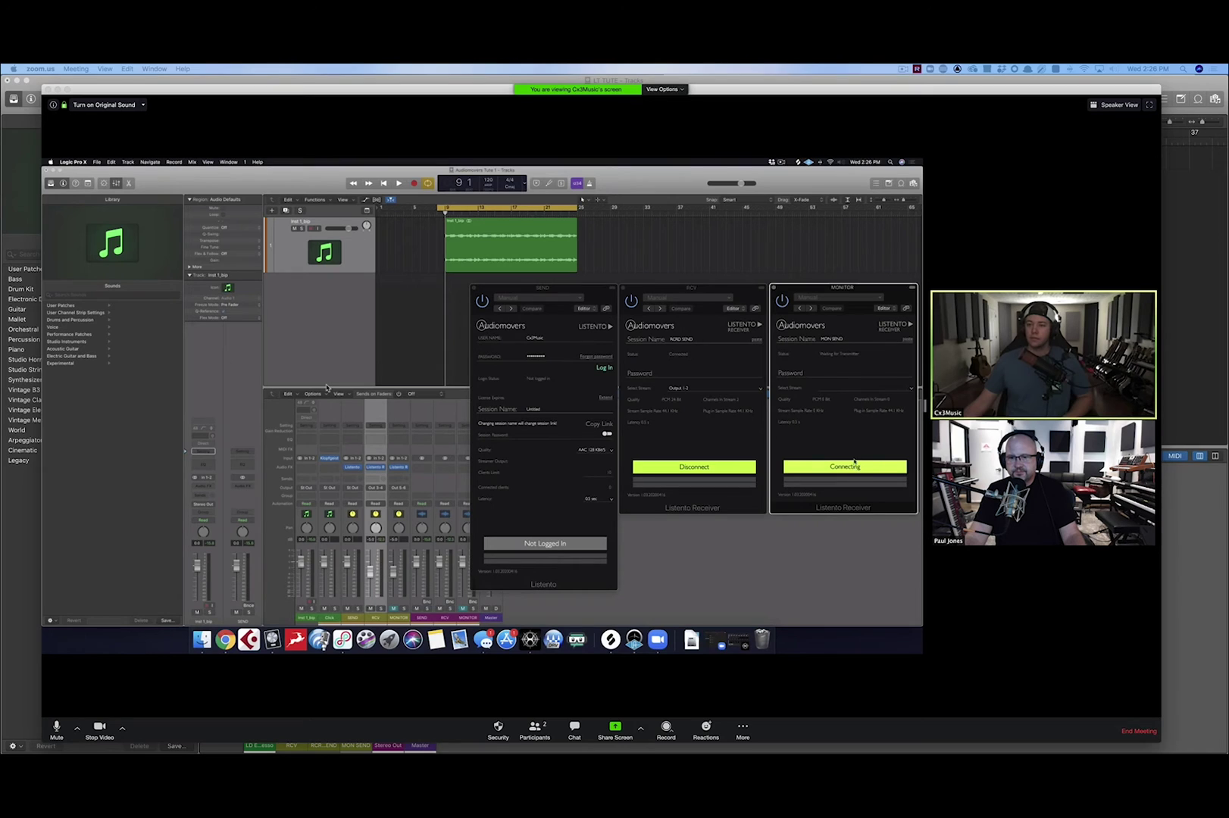
pyautogui.press('super+Tab')
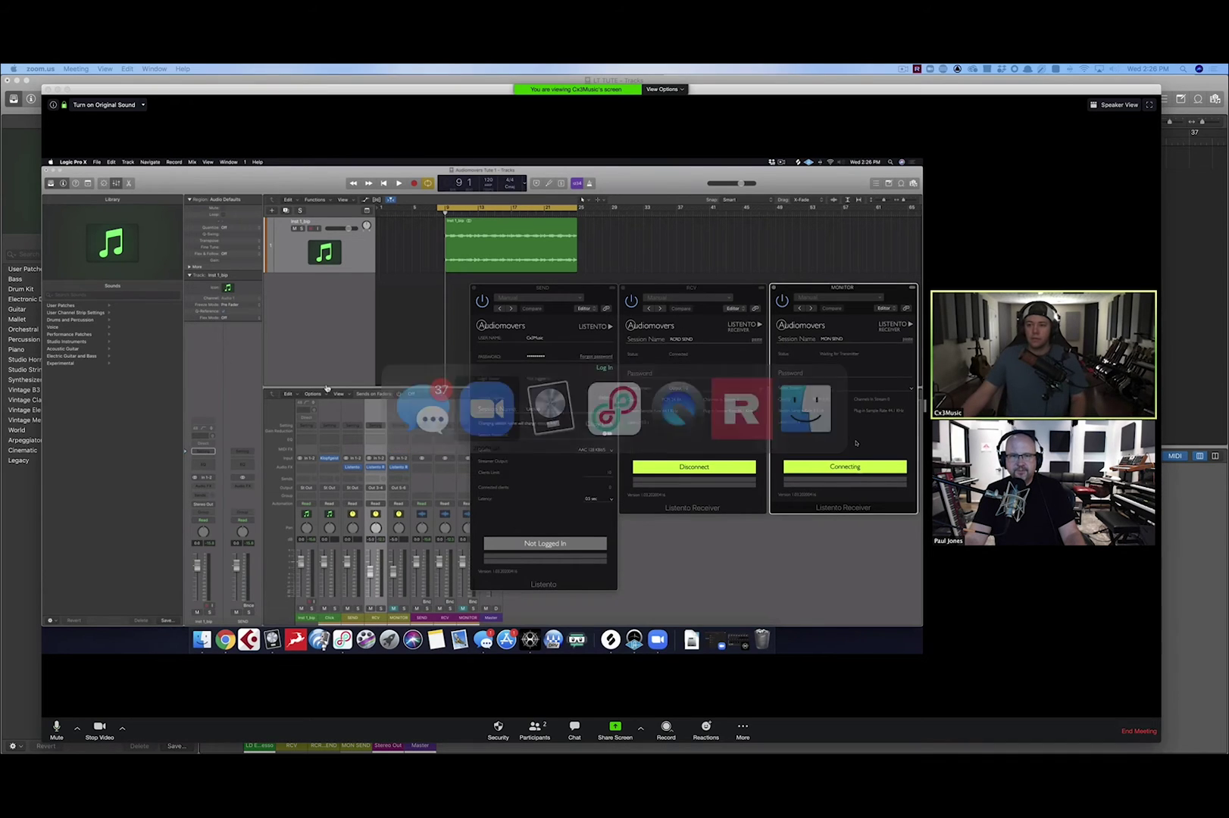
pyautogui.press('super+Tab')
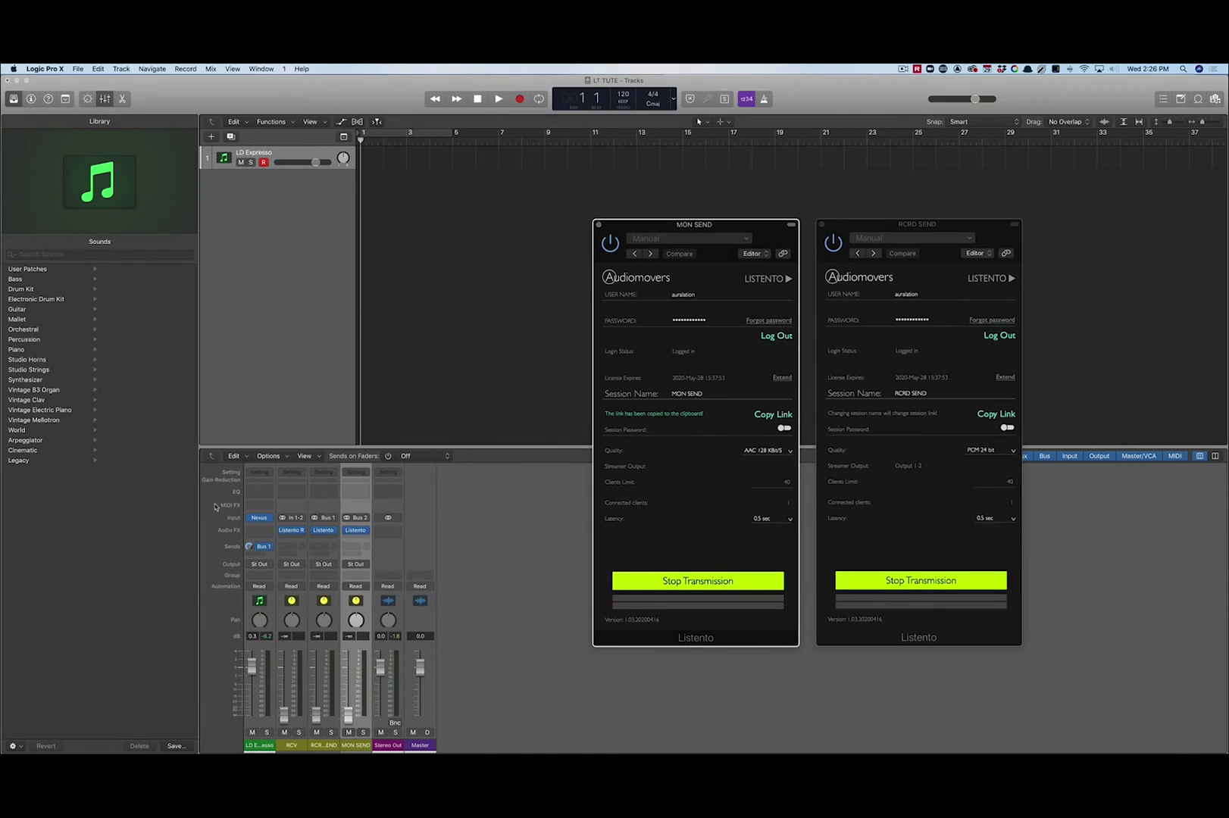
# - Add a second LD Expresso send to Bus 2 feeding MON SEND, then switch to Zoom
pyautogui.click(262, 554)
pyautogui.moveTo(275, 567)
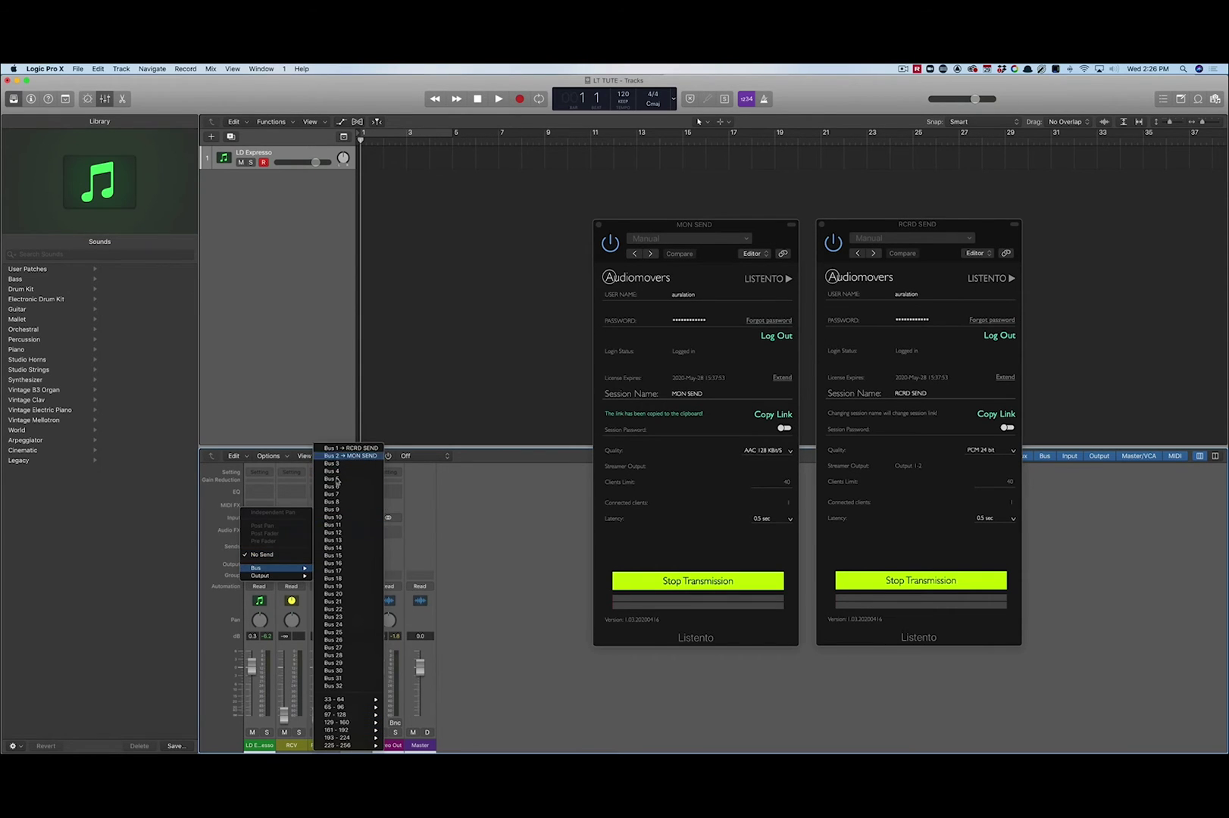
pyautogui.click(347, 448)
pyautogui.click(260, 546)
pyautogui.click(267, 599)
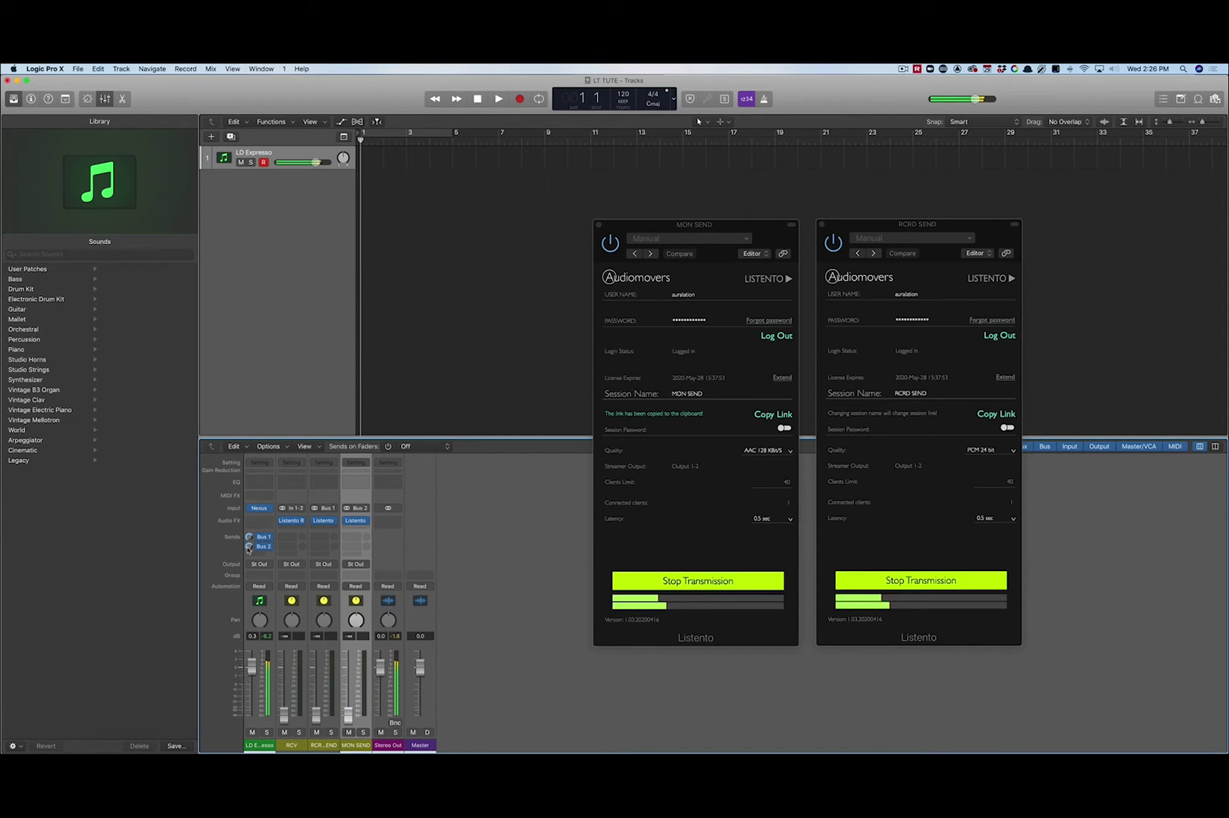
pyautogui.press('super+Tab')
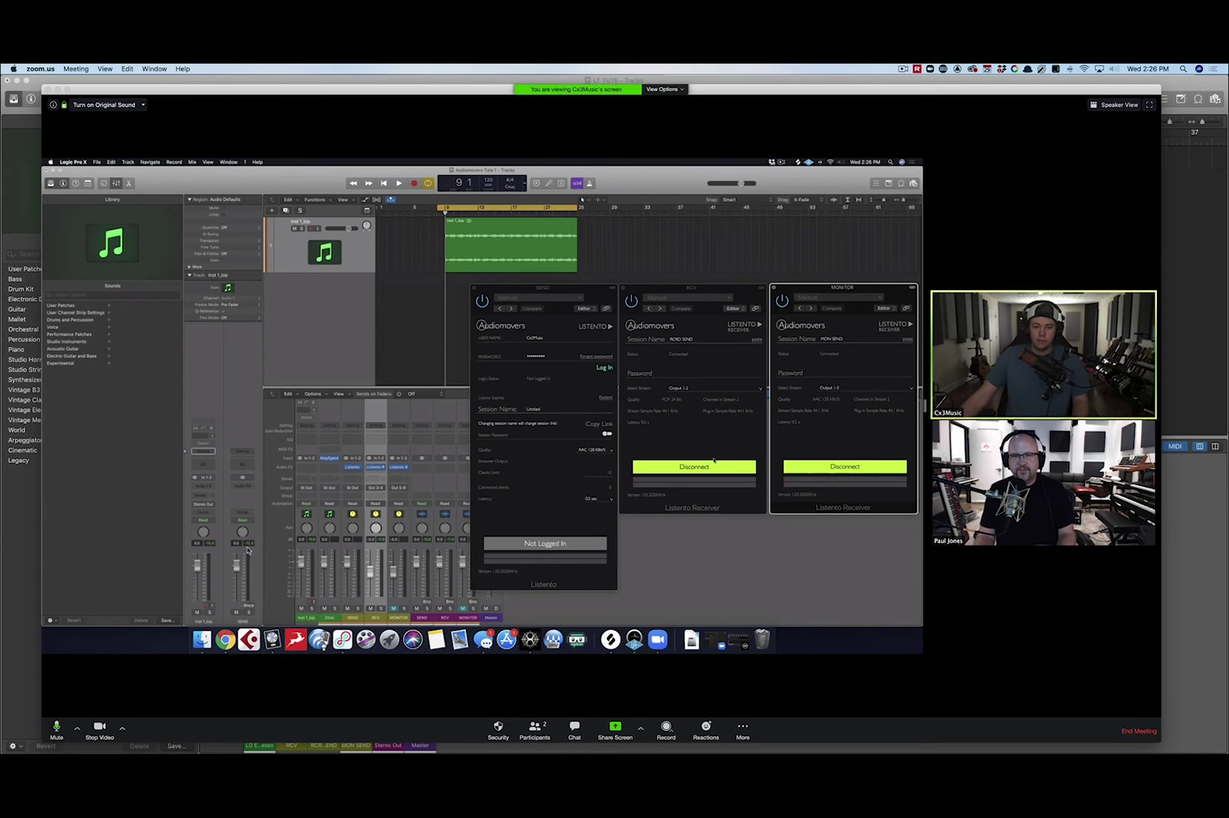
# - Log the shared session's Listento SEND plug-in in, copy its session link, and return to Logic
pyautogui.click(356, 556)
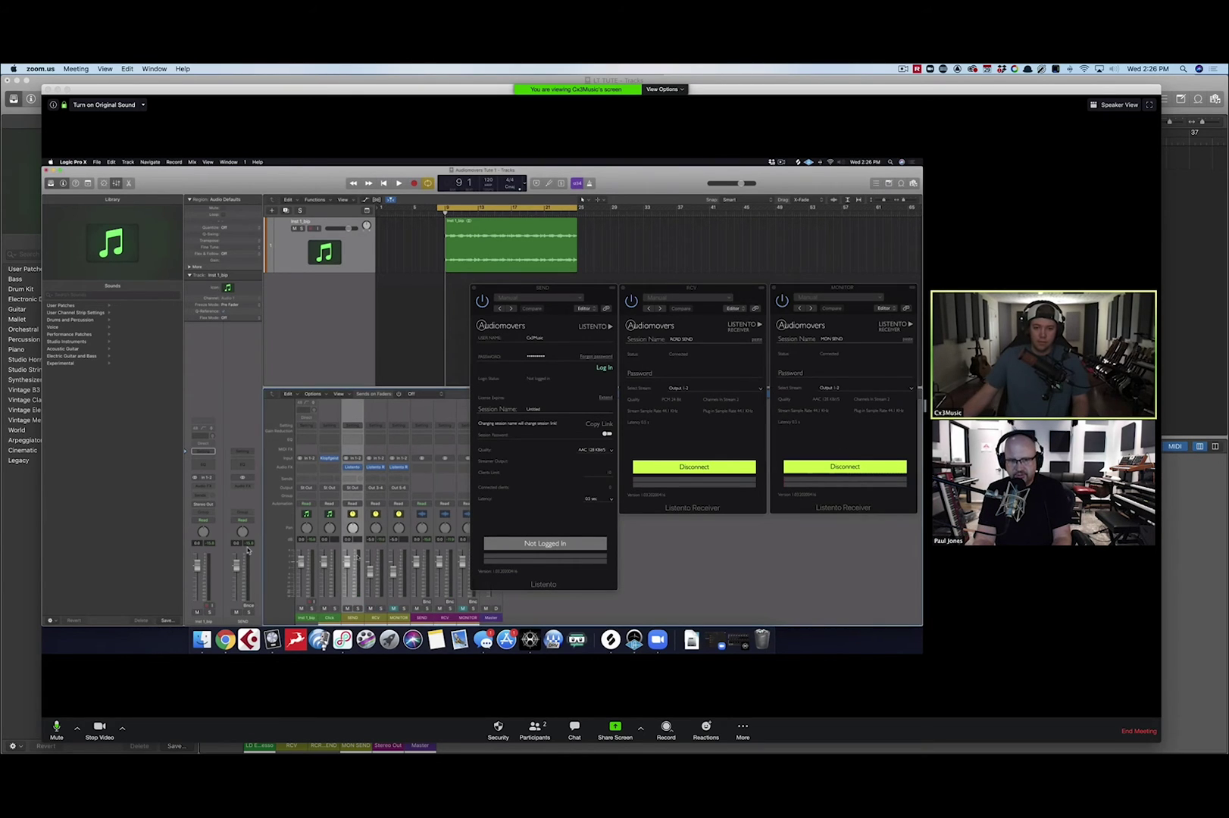
pyautogui.click(594, 368)
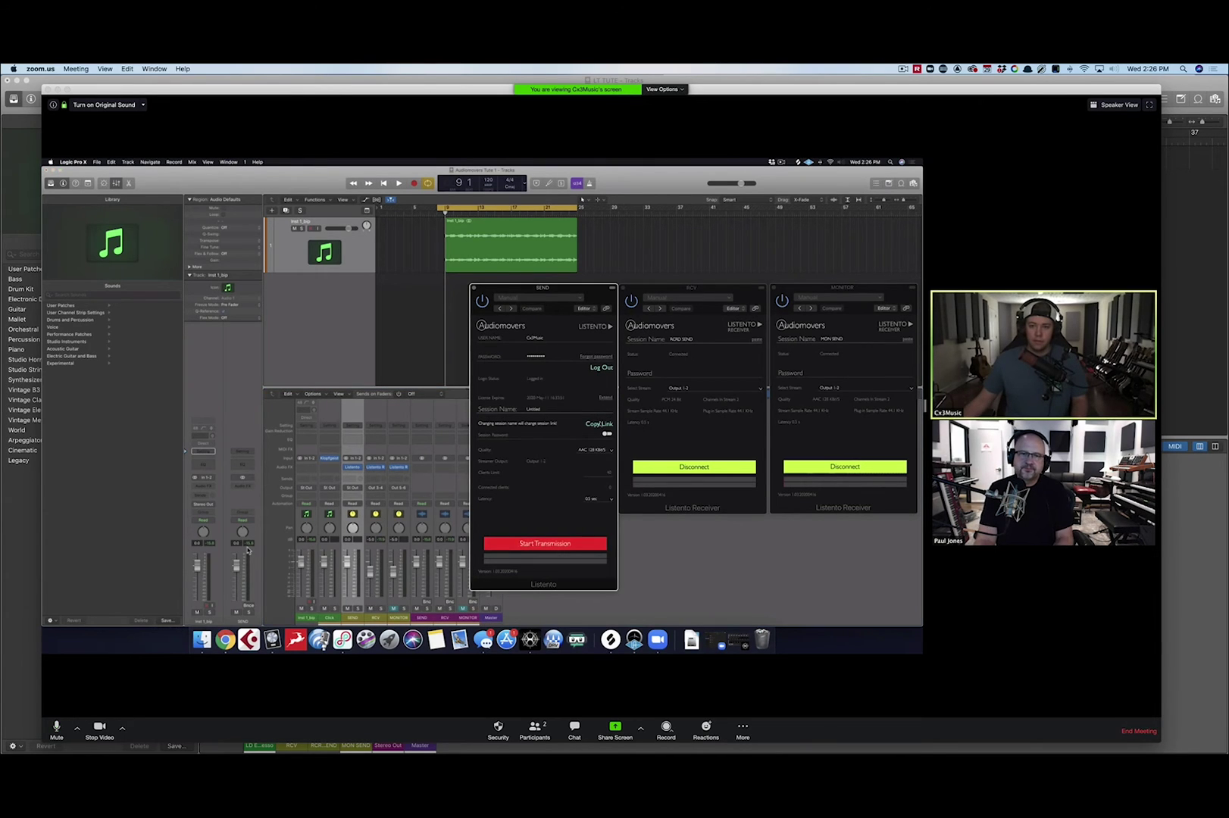
pyautogui.click(600, 424)
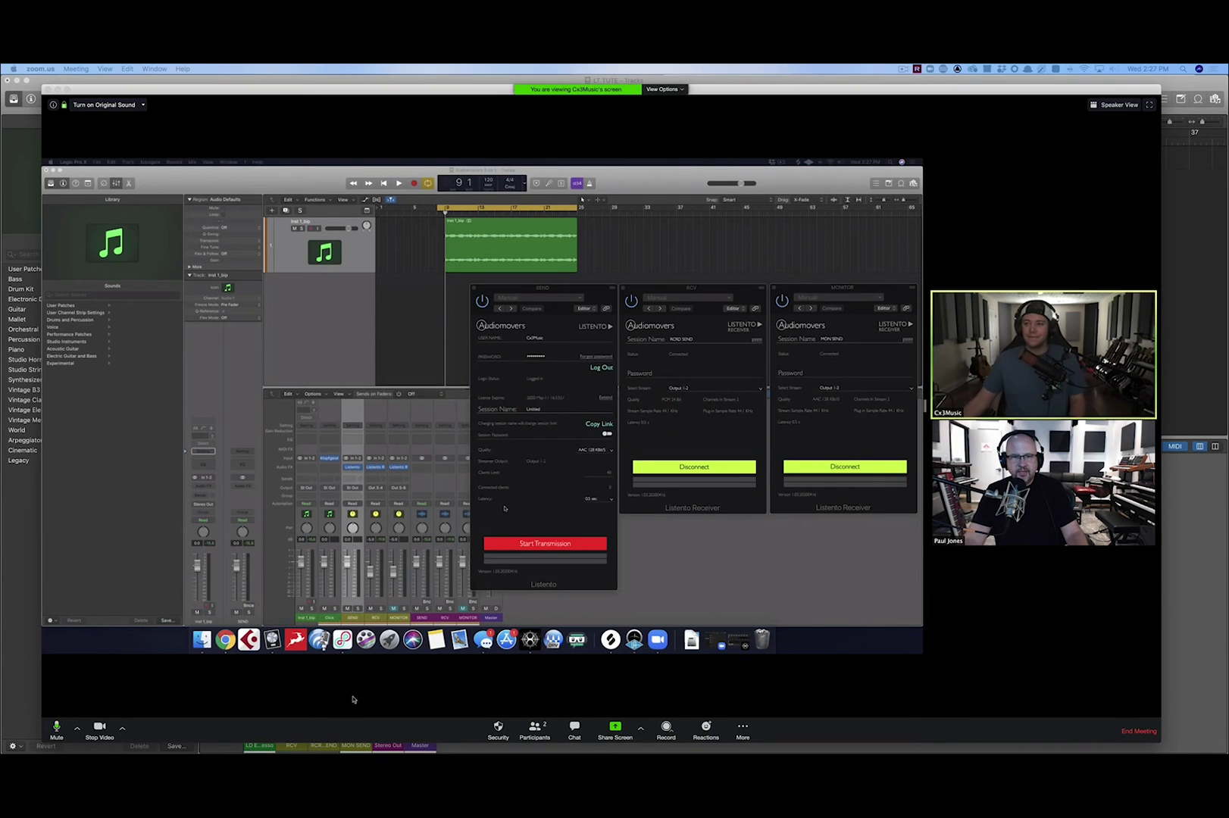
pyautogui.press('super+Tab')
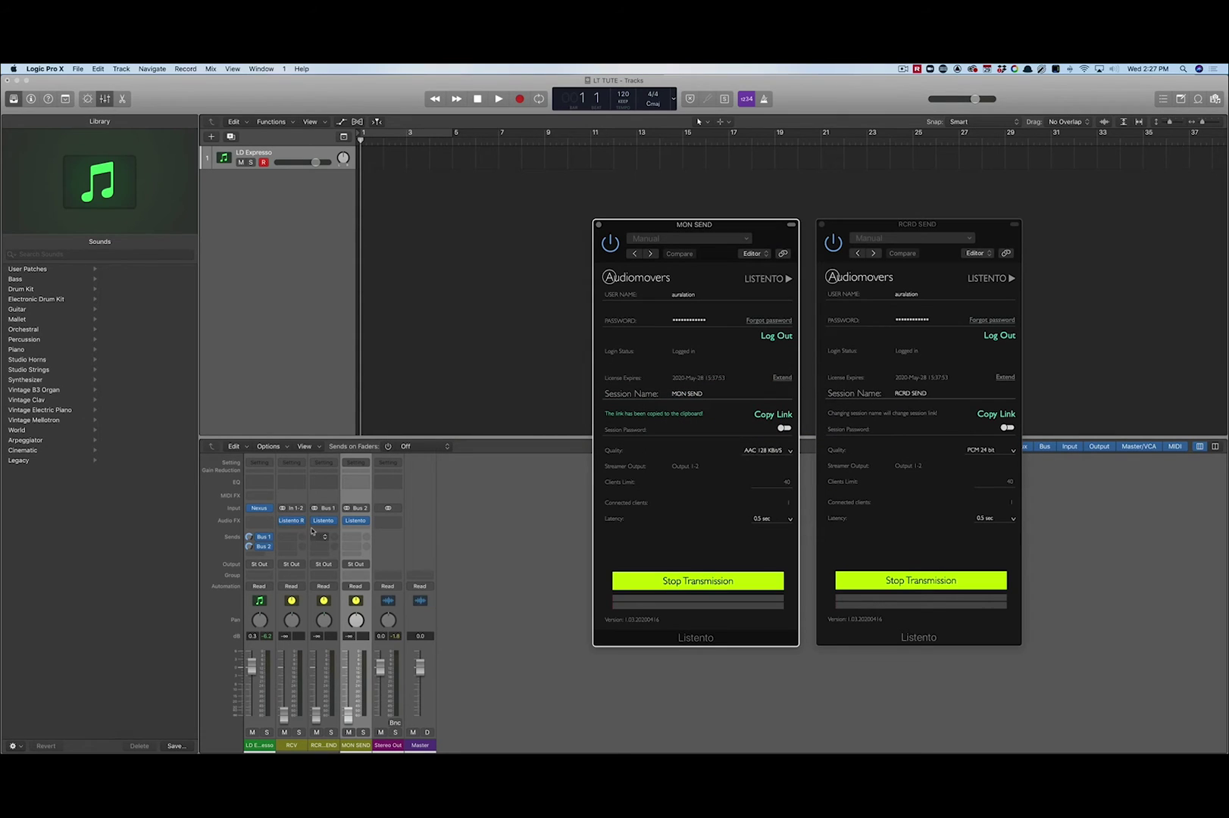
# - Paste the copied link into the RCV Listento Receiver, connect it, and raise the RCV fader
pyautogui.click(291, 521)
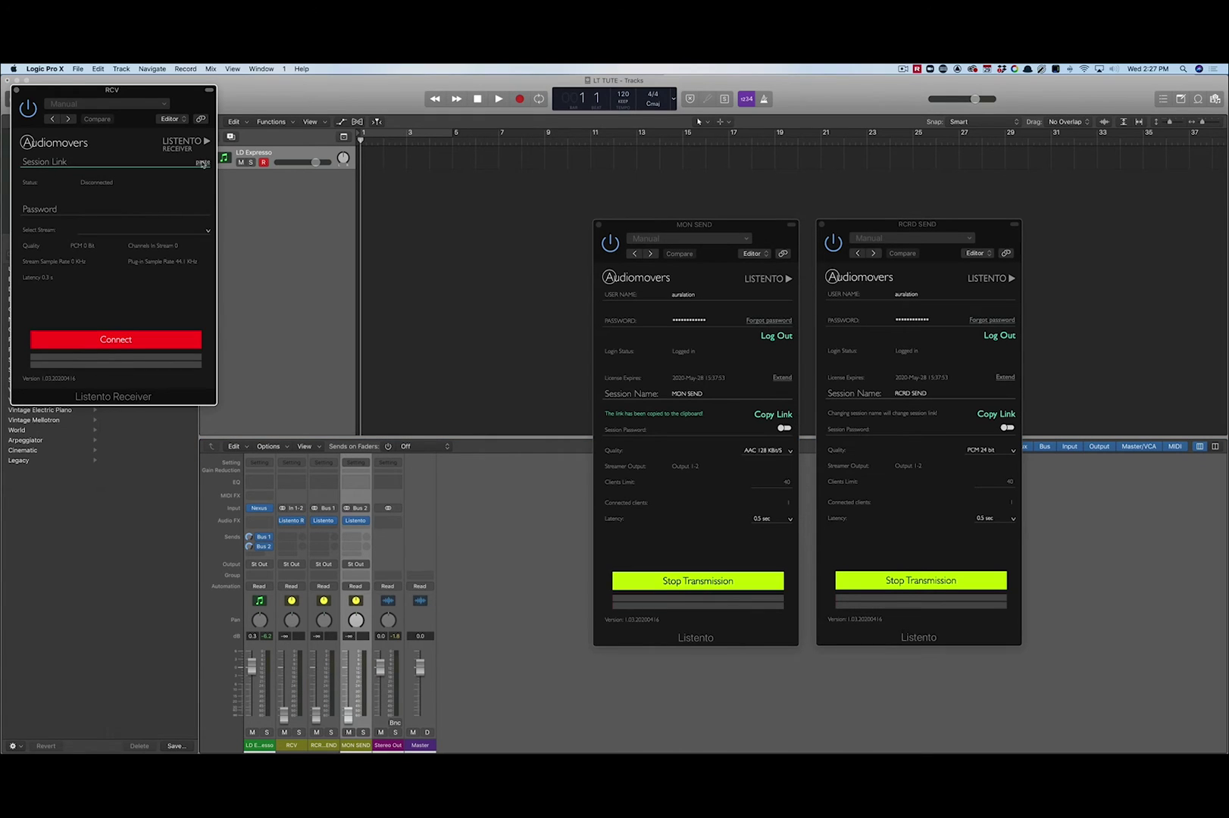
pyautogui.click(202, 161)
pyautogui.click(120, 341)
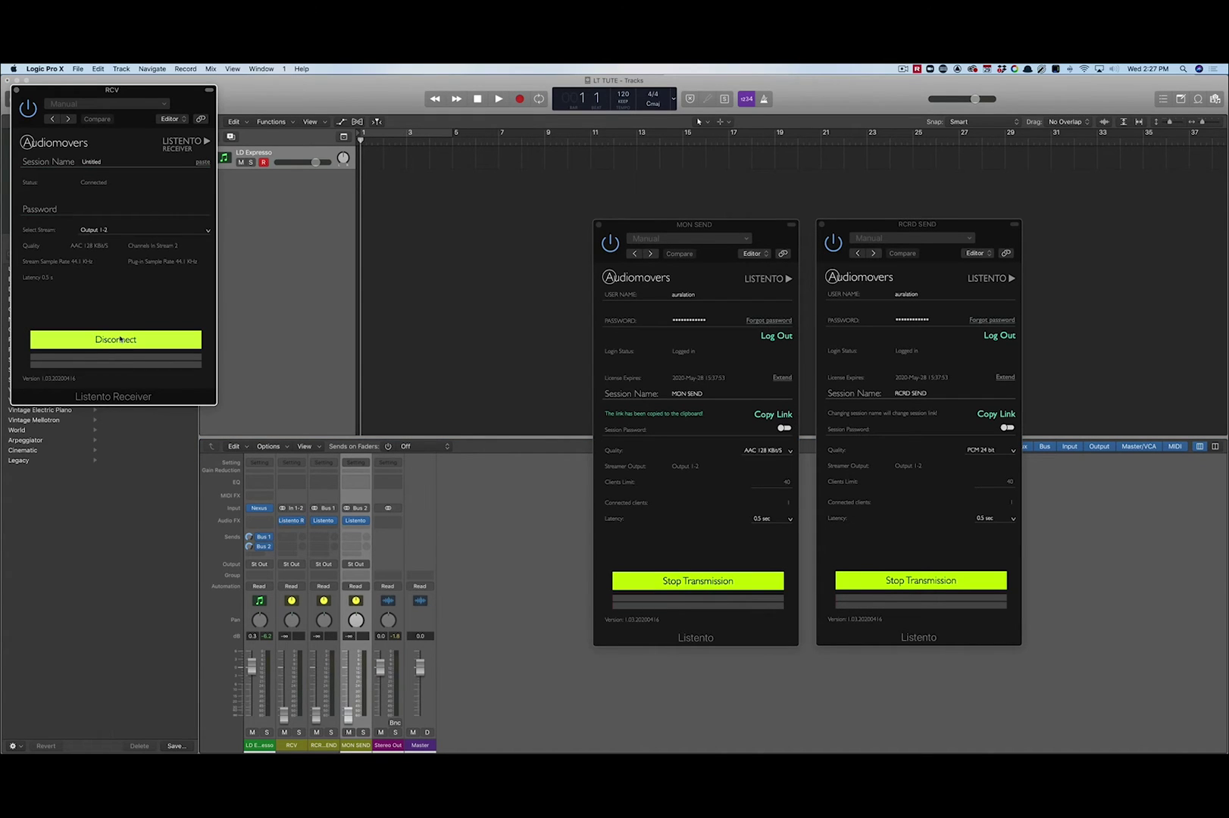
pyautogui.moveTo(127, 99); pyautogui.dragTo(1140, 233)
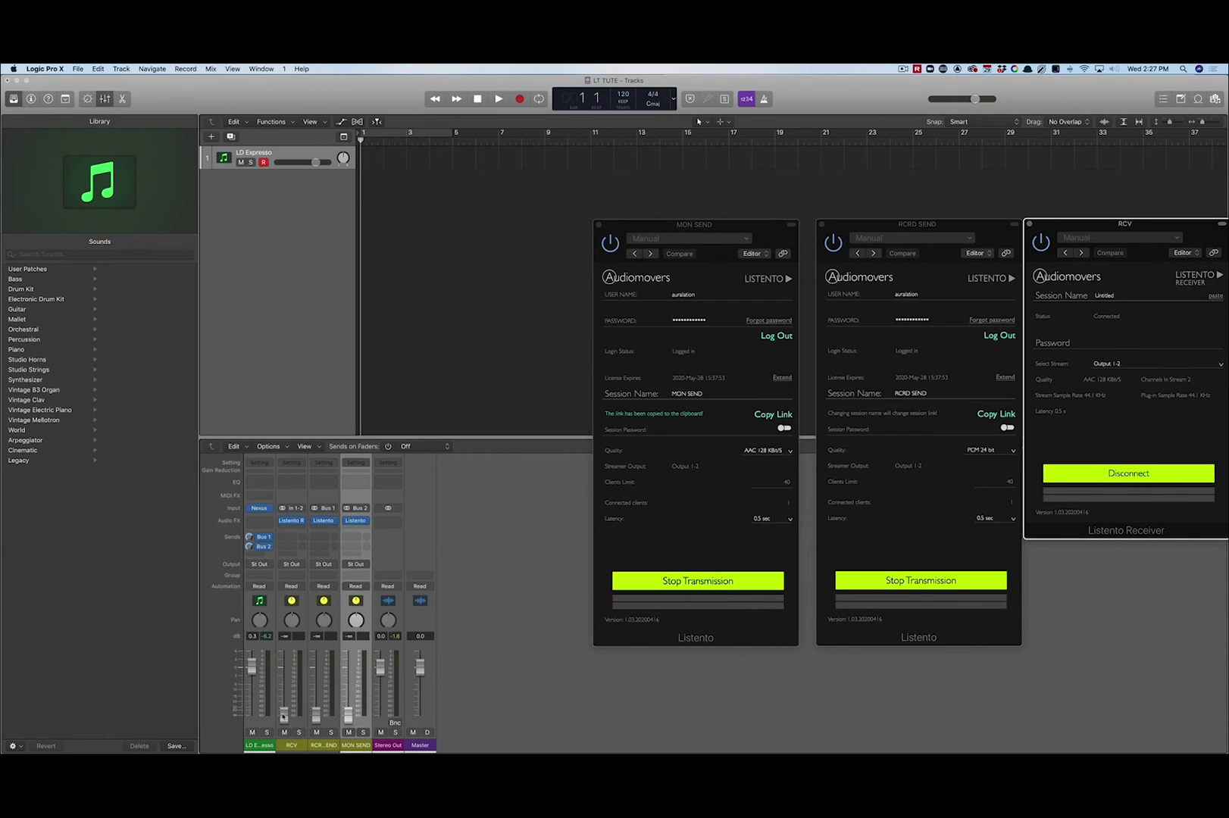
pyautogui.moveTo(284, 716); pyautogui.dragTo(286, 665)
pyautogui.press('super+Tab')
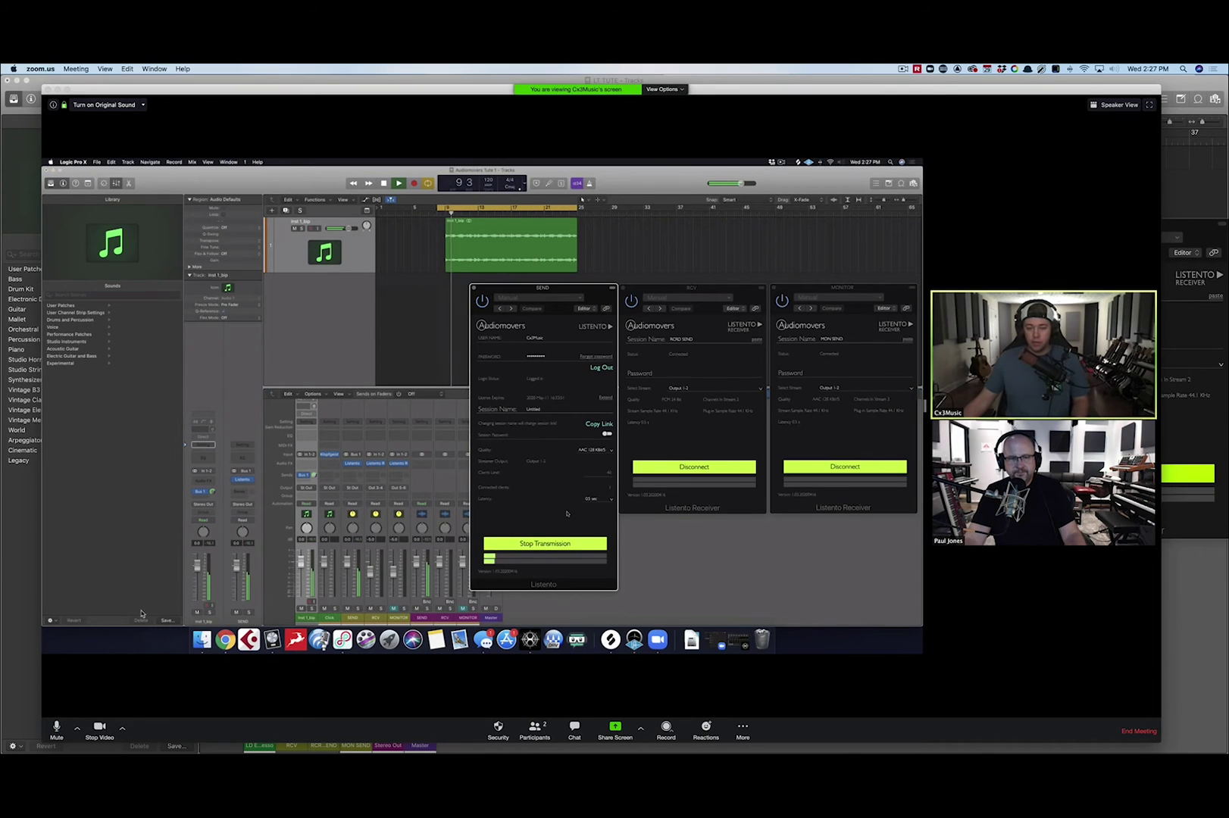
# - Bring the local Logic session forward to check the RCV receiver's incoming audio
pyautogui.press('super+Tab')
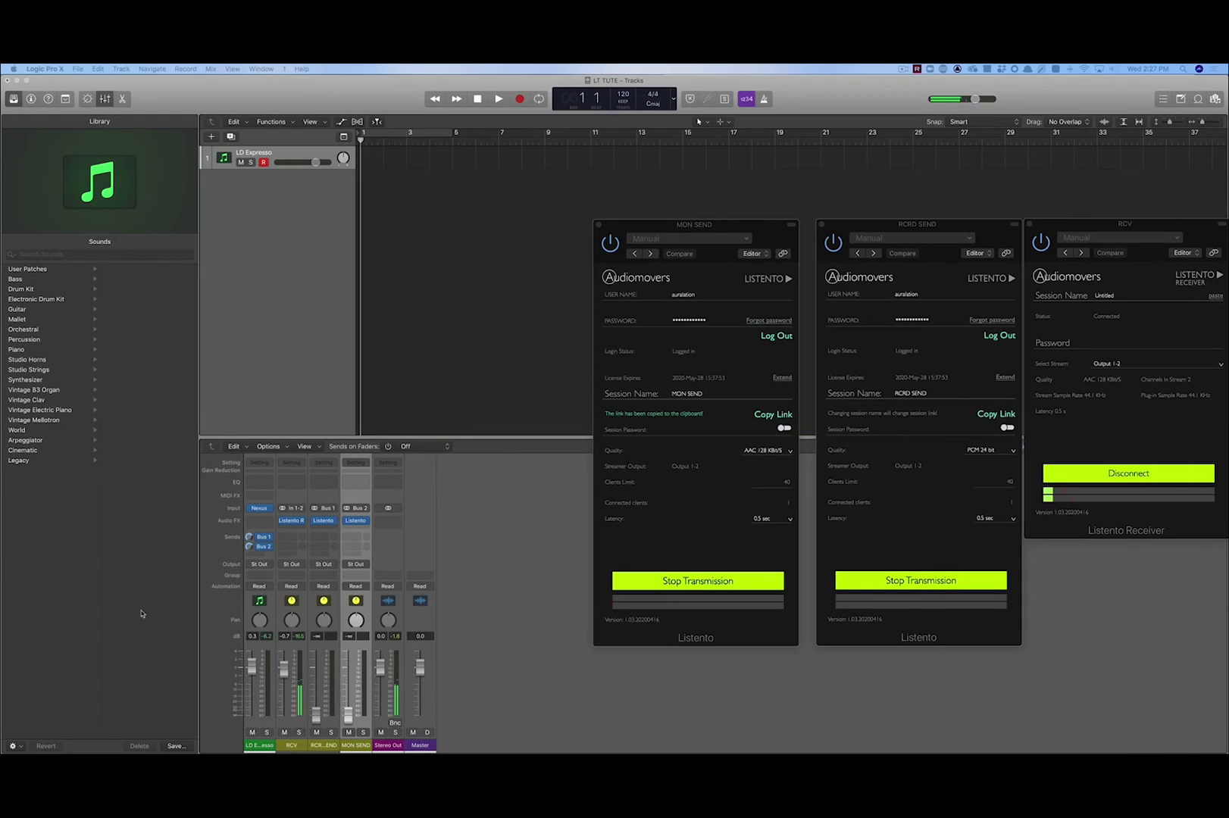
pyautogui.press('super+Tab')
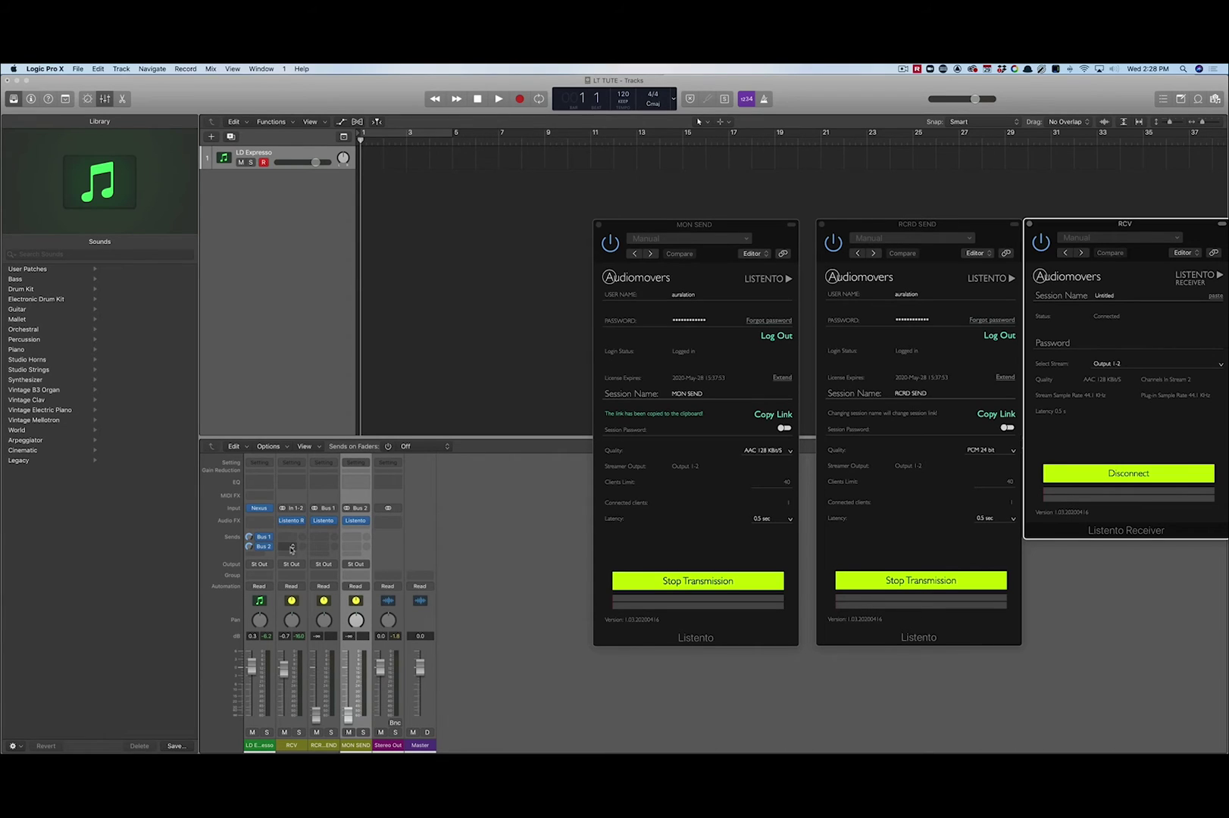
# - Give the RCV channel a Bus 2 send to MON SEND, set its level, then return to Zoom
pyautogui.click(291, 547)
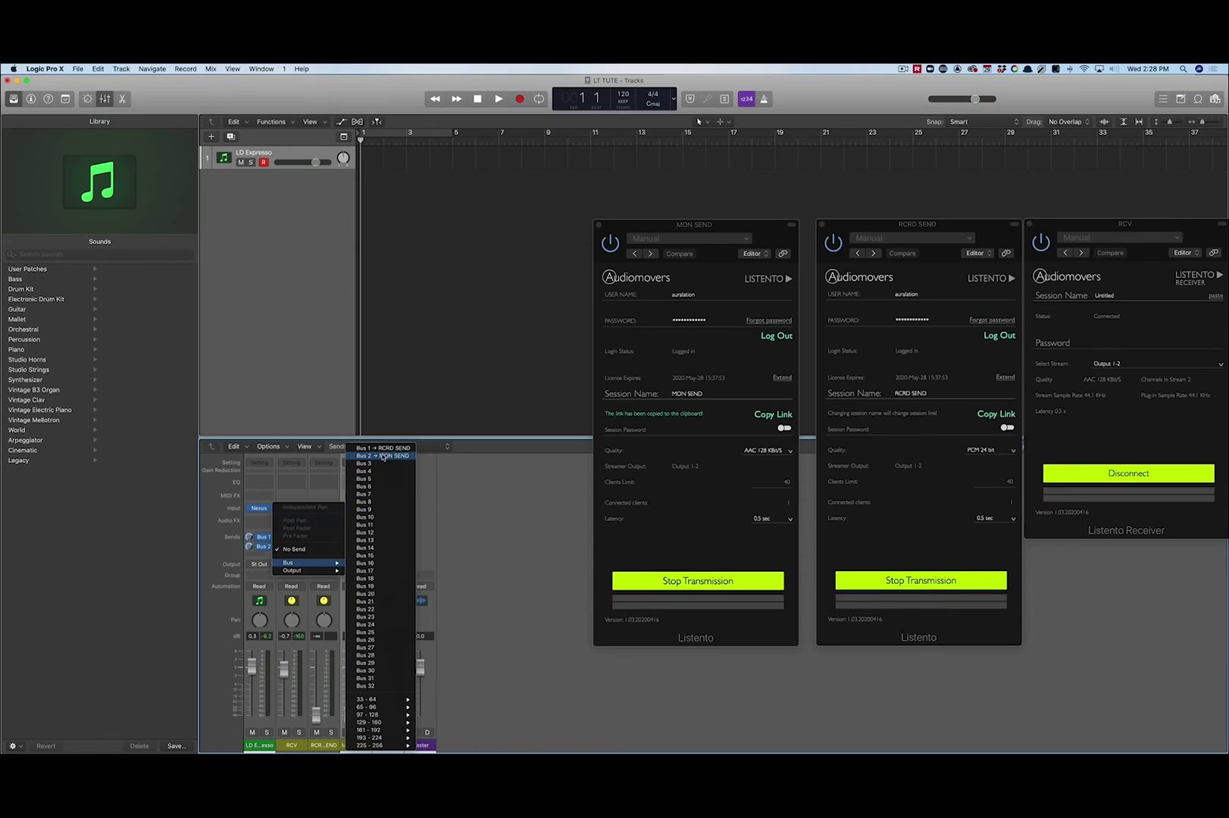
pyautogui.click(311, 549)
pyautogui.keyDown('alt'); pyautogui.click(303, 547); pyautogui.keyUp('alt')
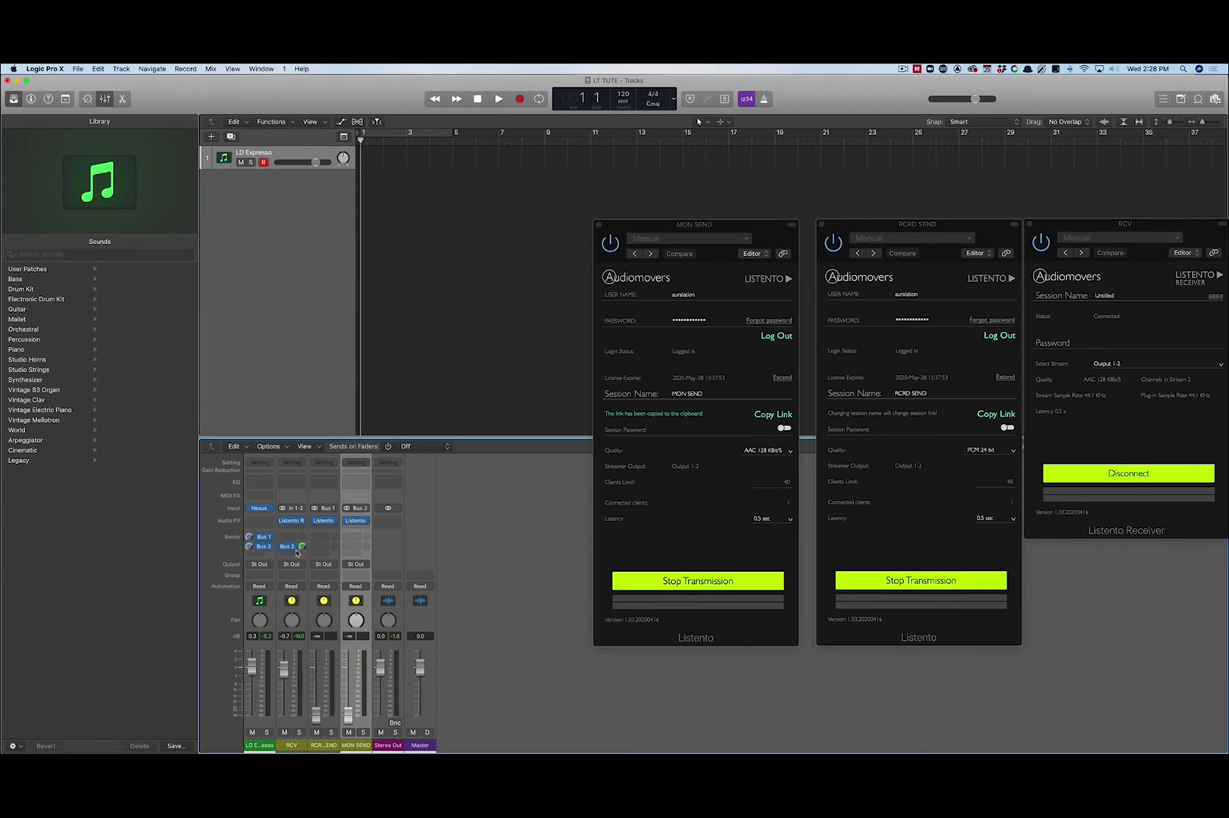
pyautogui.click(294, 549)
pyautogui.click(294, 601)
pyautogui.press('super+Tab')
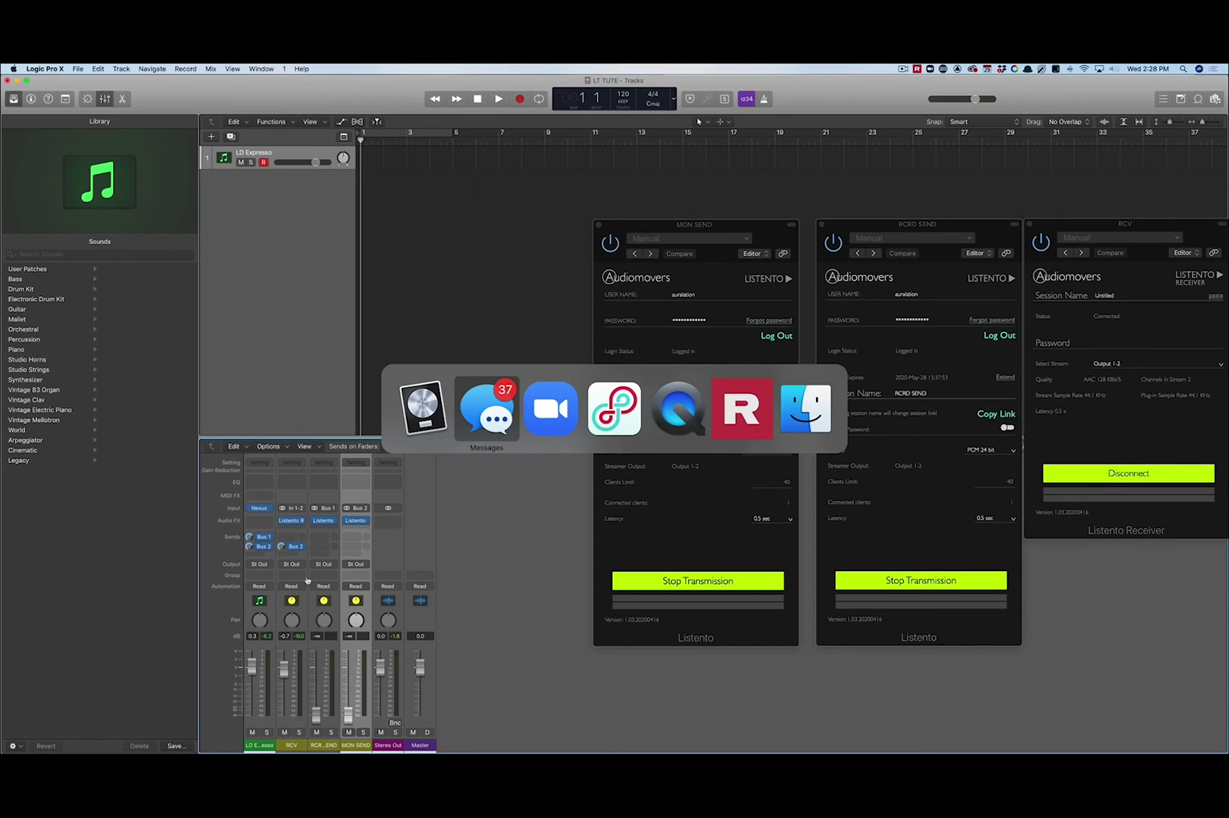
pyautogui.press('super+Tab')
pyautogui.press('super+Tab')
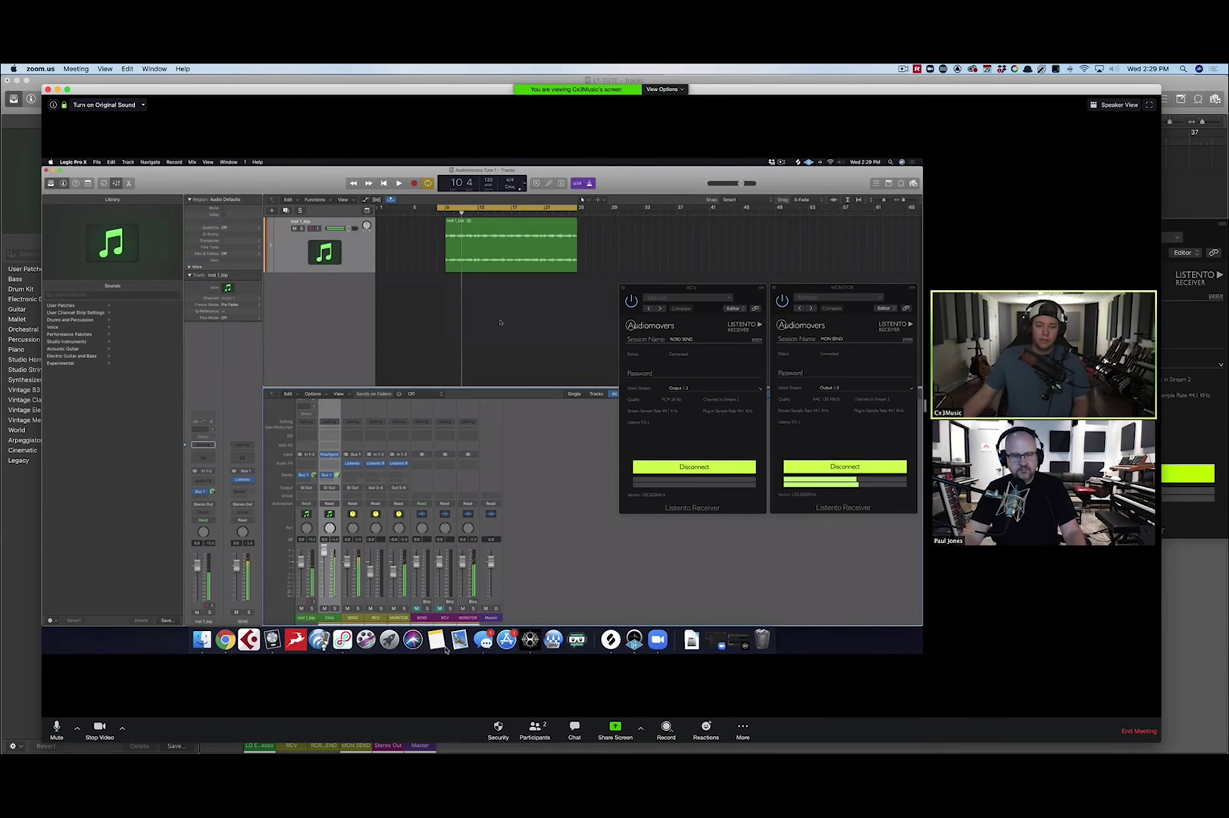
# - Switch between Logic Pro X and Zoom, ending on the shared screen while the remote side records
pyautogui.press('super+Tab')
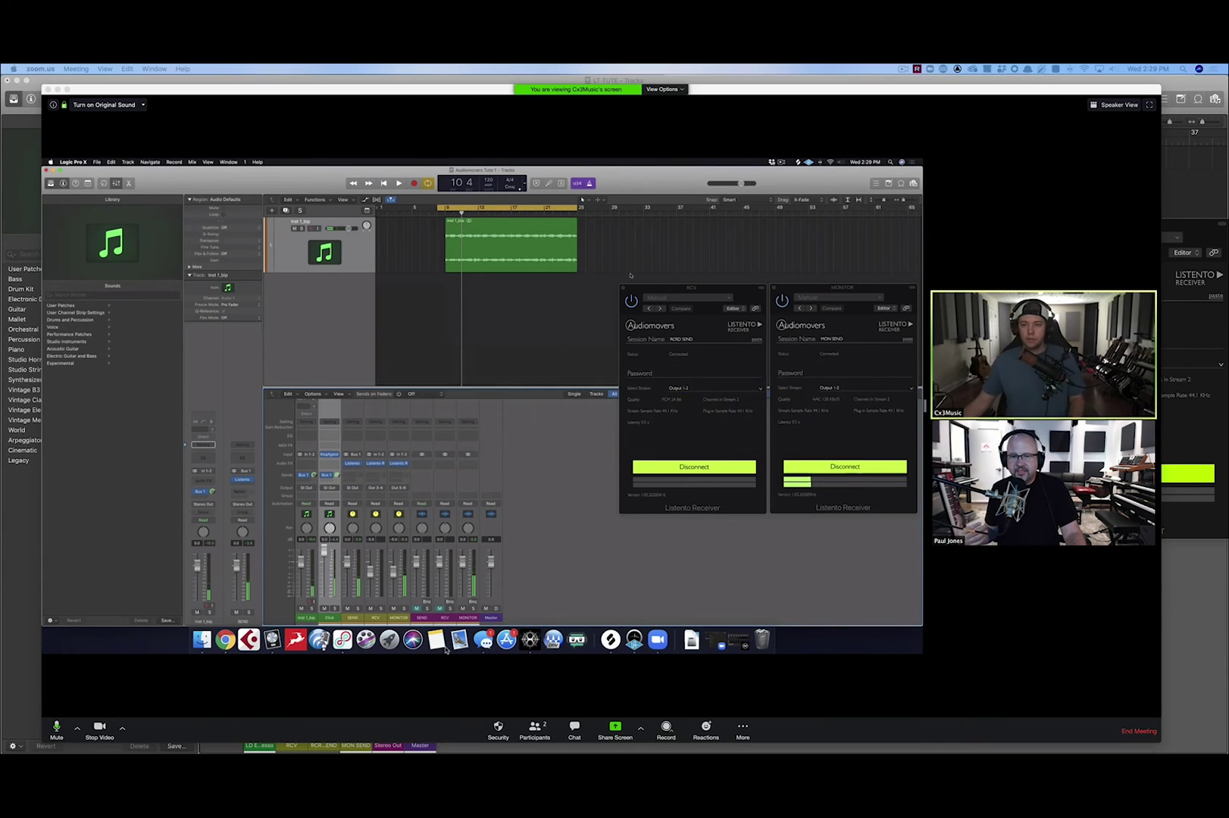
pyautogui.press('super+Tab')
pyautogui.press('super+Tab')
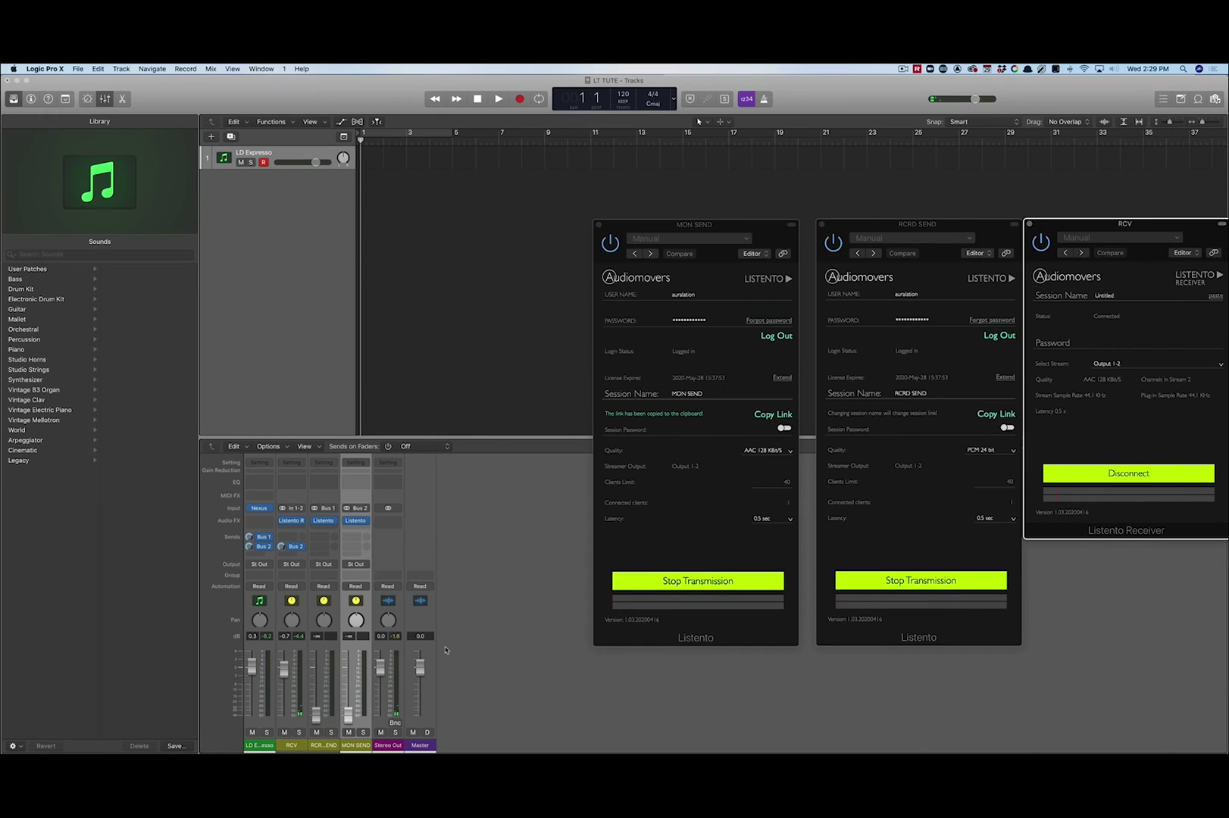
pyautogui.press('super+Tab')
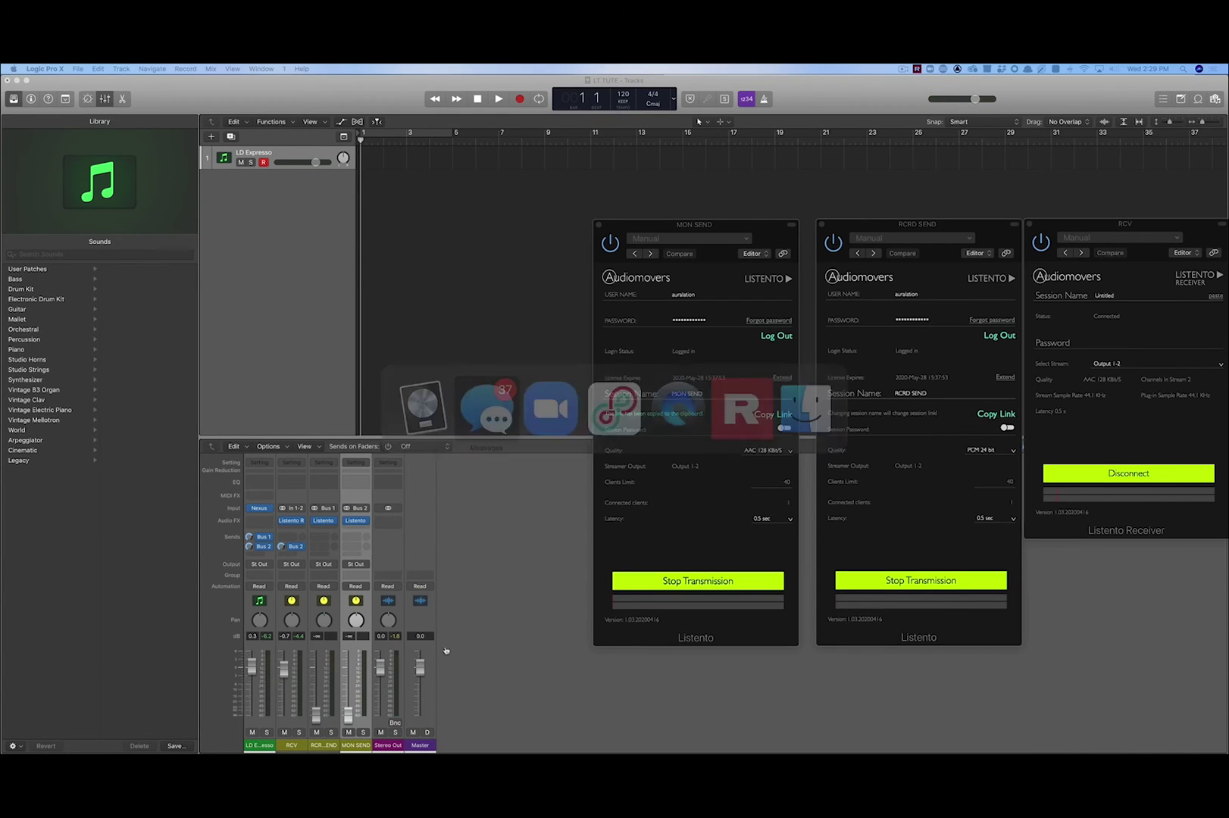
pyautogui.press('super+Tab')
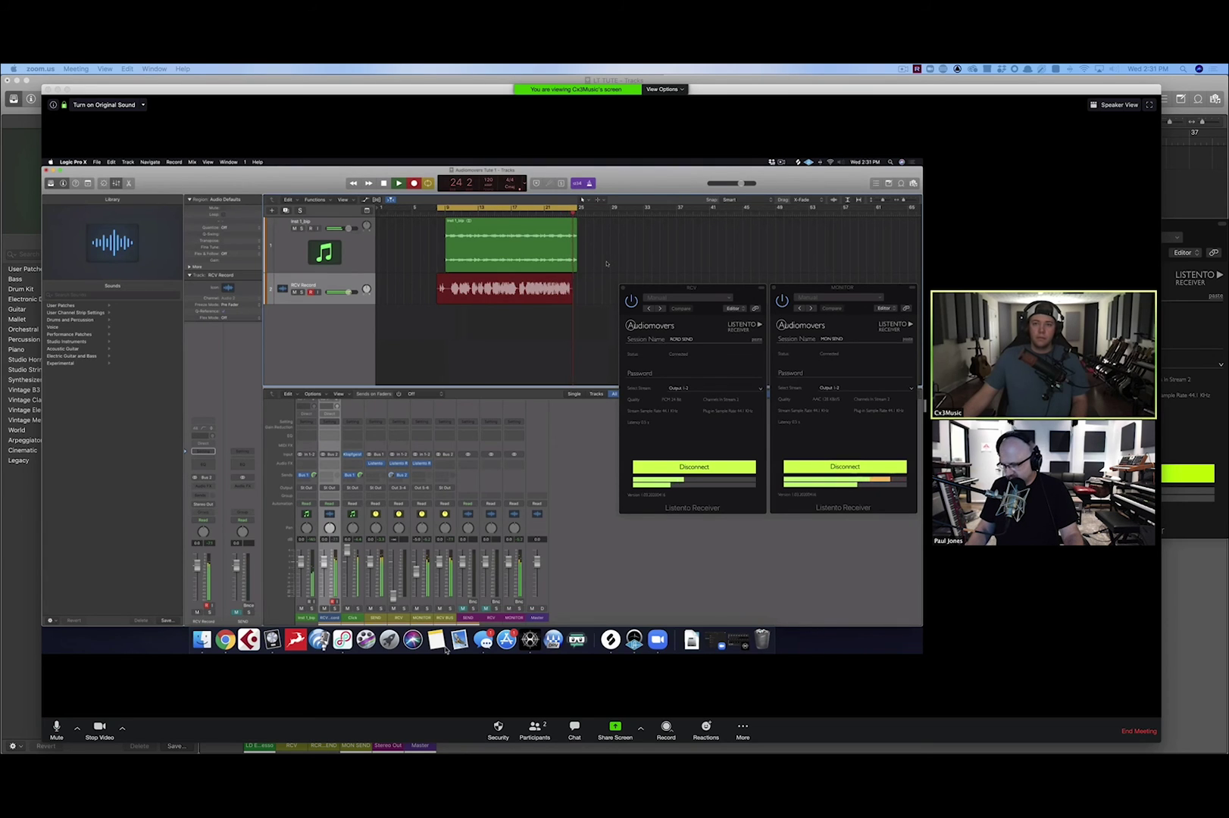
# - Stop the remote recording, return to the cycle start, and mute the RCV Record track
pyautogui.press('space')
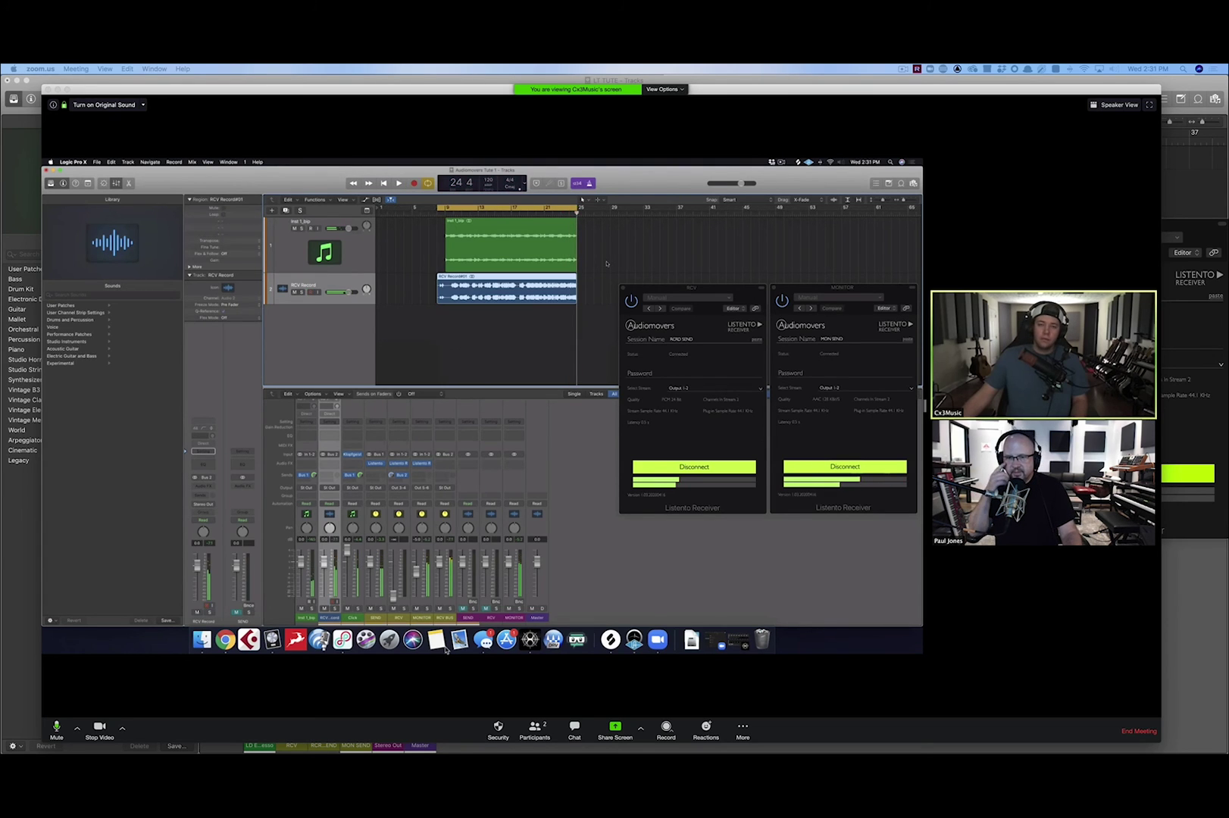
pyautogui.press('Return')
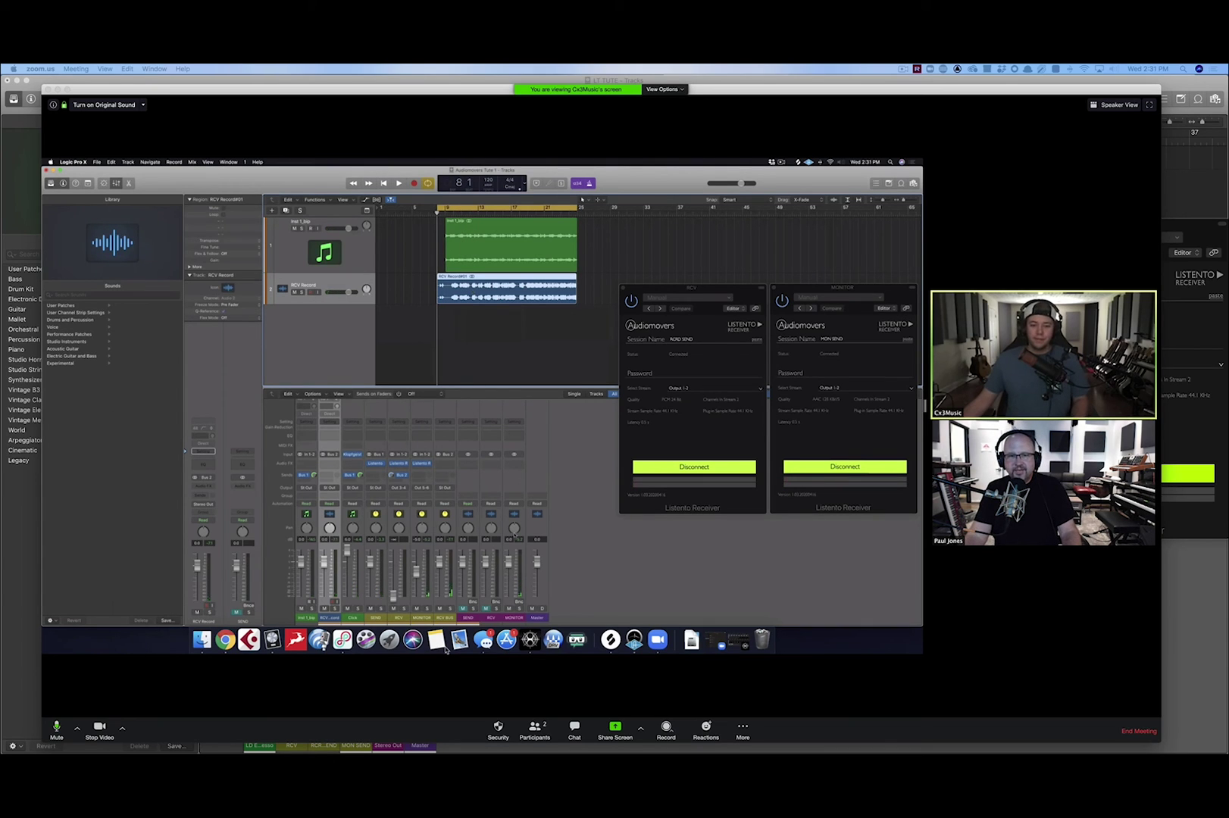
pyautogui.click(495, 556)
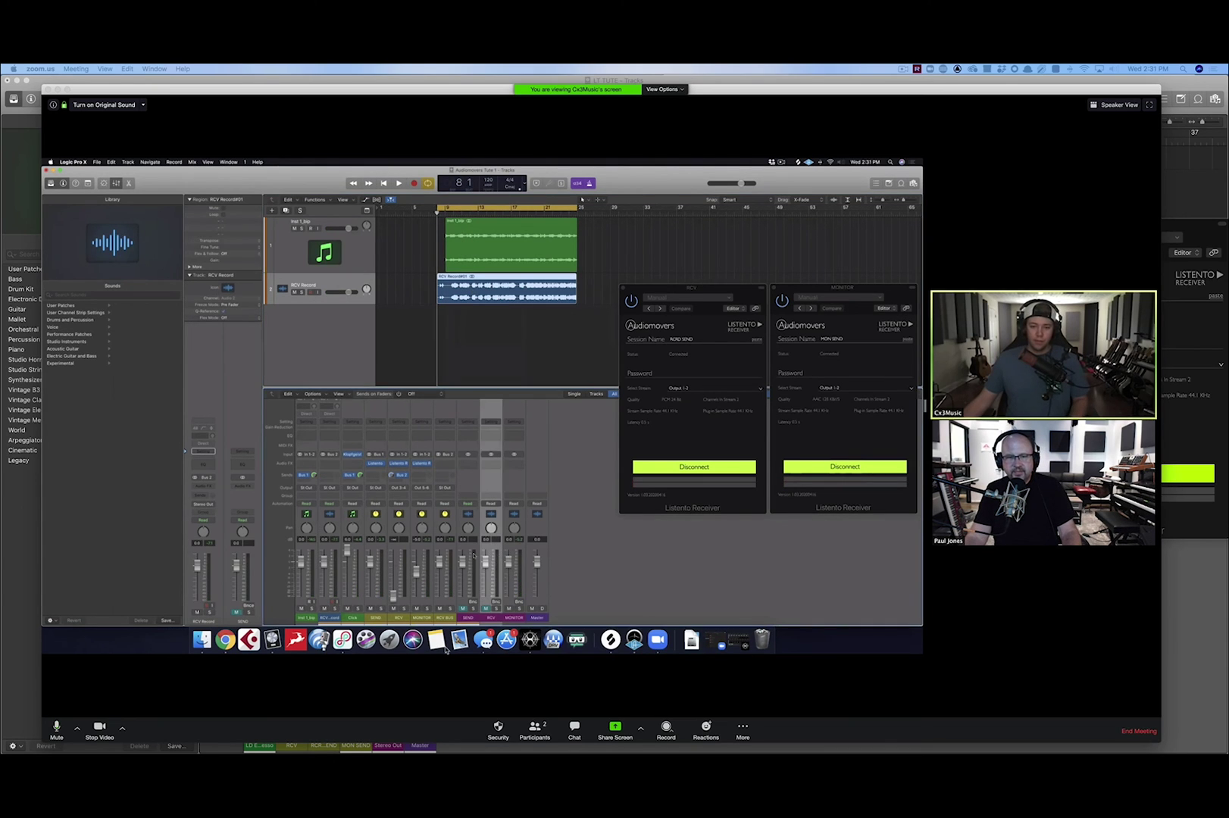
pyautogui.keyDown('shift'); pyautogui.click(473, 555); pyautogui.keyUp('shift')
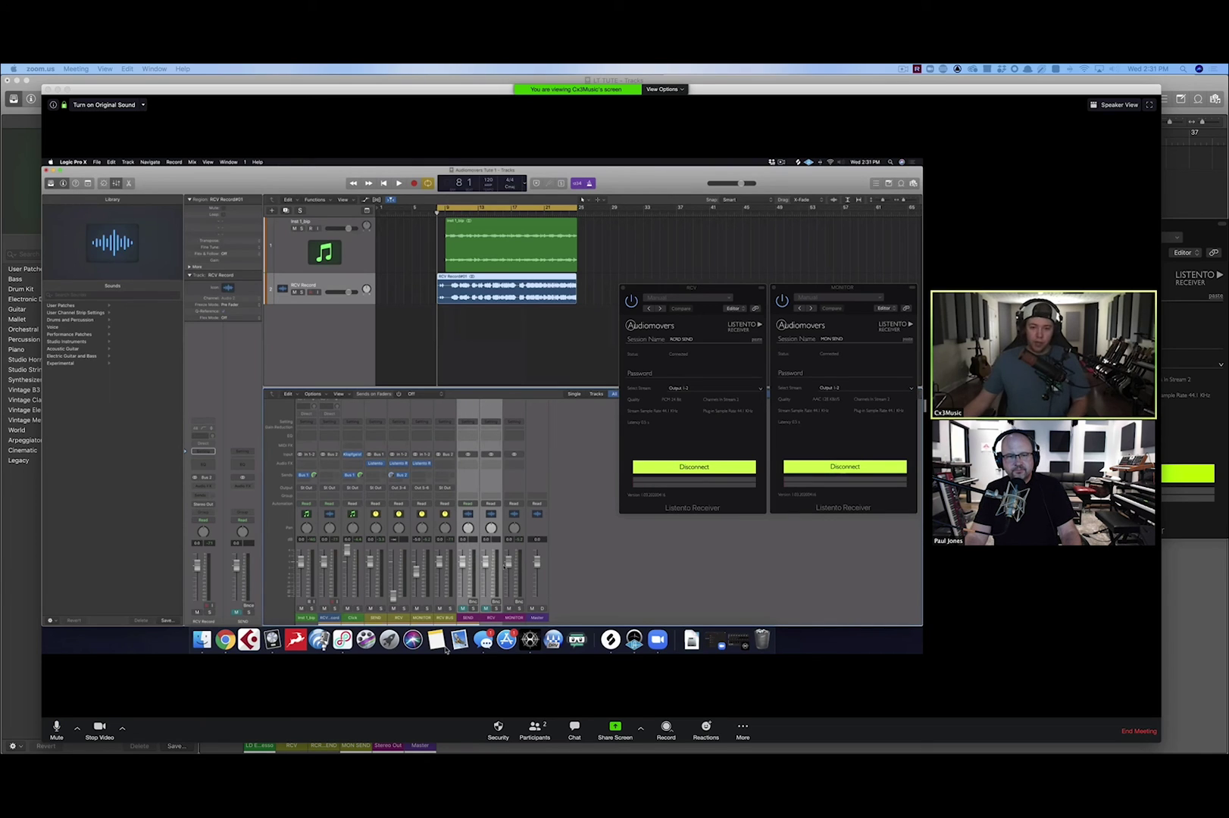
pyautogui.hotkey('ctrl', 'm')
pyautogui.hotkey('ctrl', 'm')
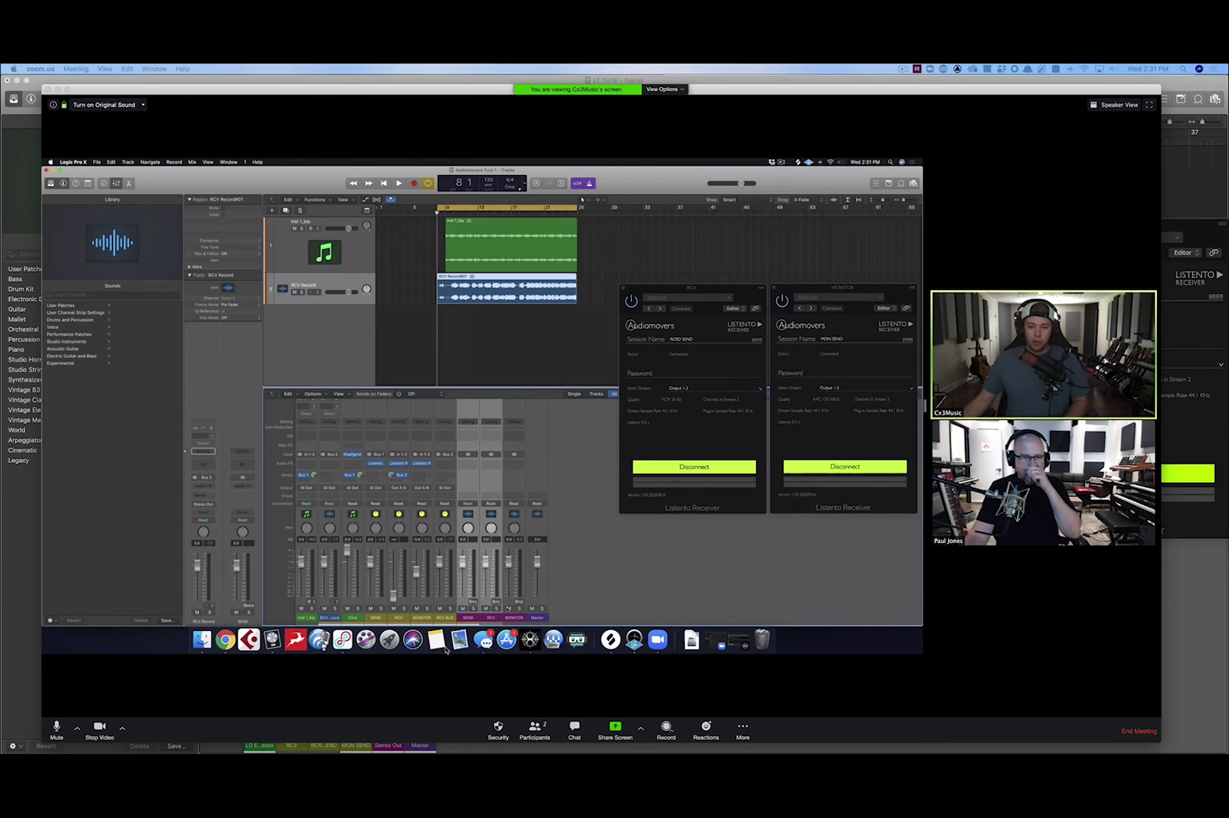
pyautogui.click(469, 343)
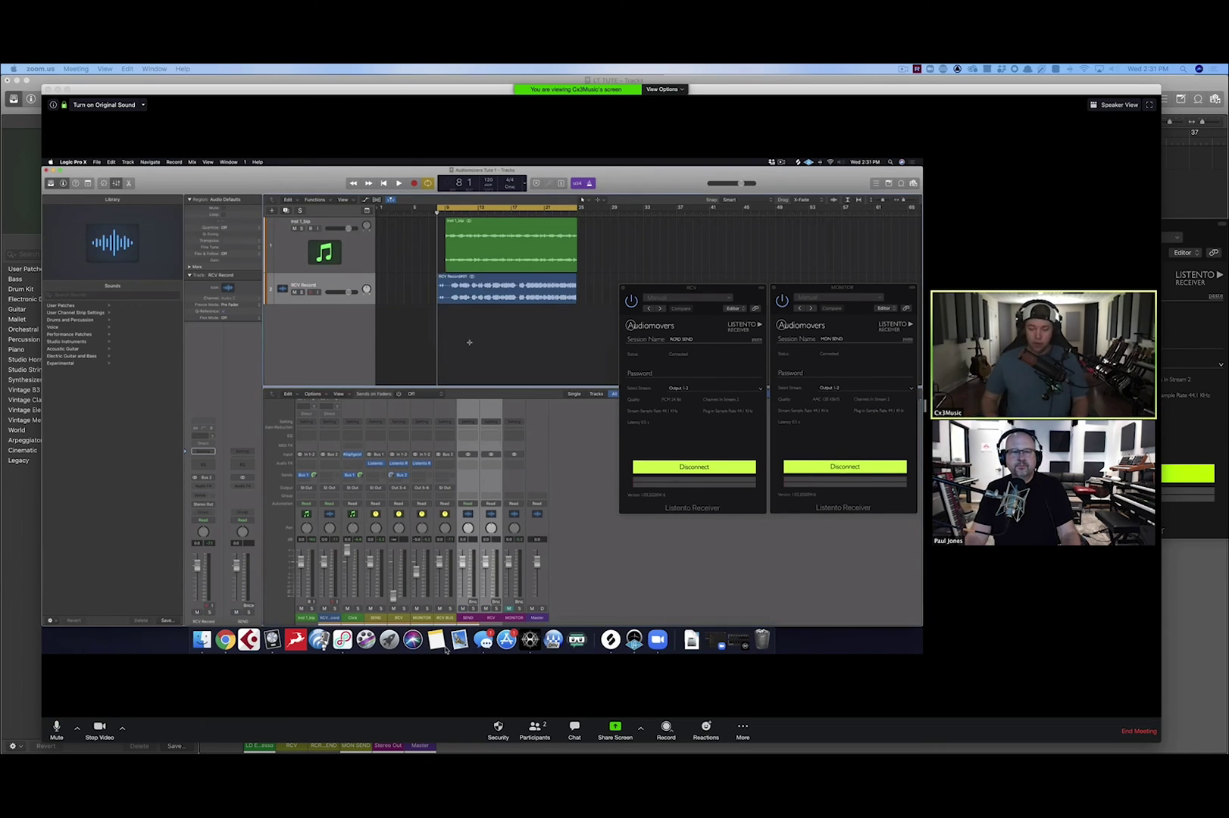
# - Move the RCV Record region earlier to about 7 3 and play back to check alignment
pyautogui.press('super+Right')
pyautogui.press('super+Right')
pyautogui.press('super+Right')
pyautogui.press('super+Right')
pyautogui.press('space')
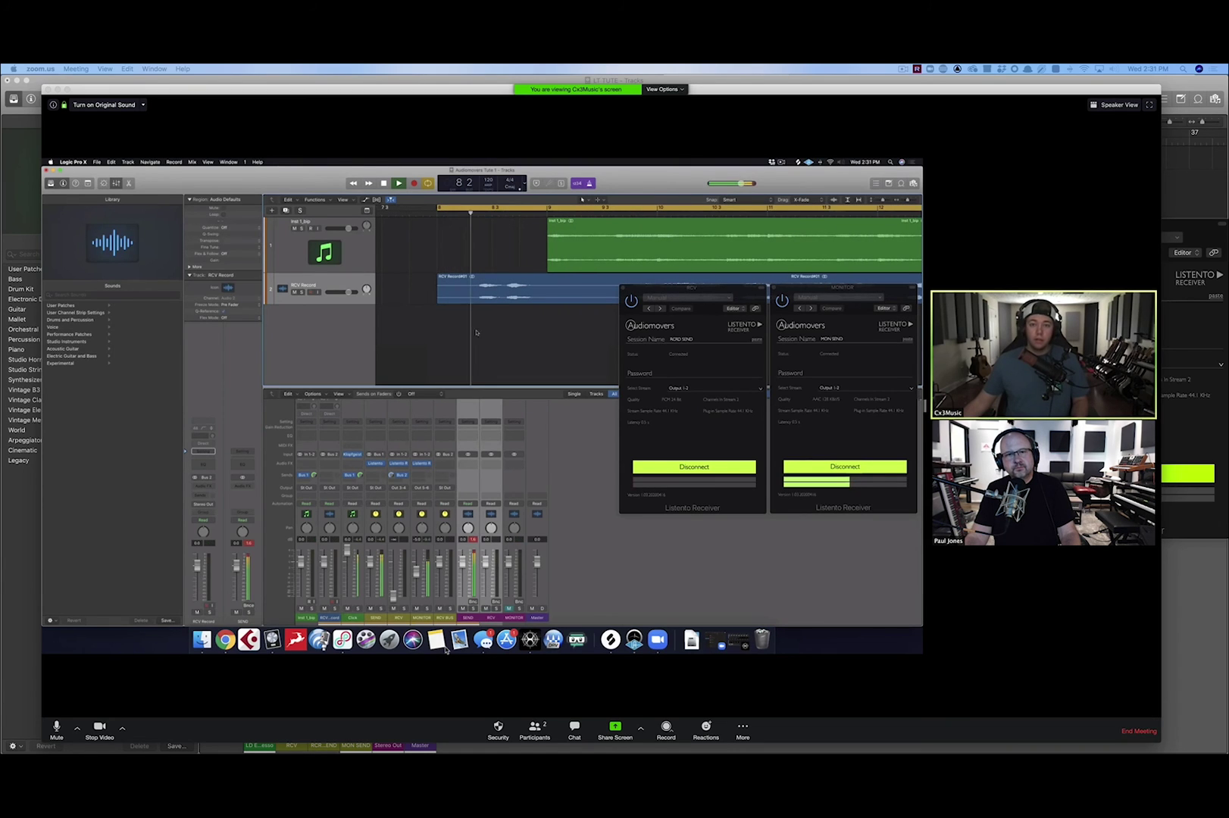
pyautogui.press('space')
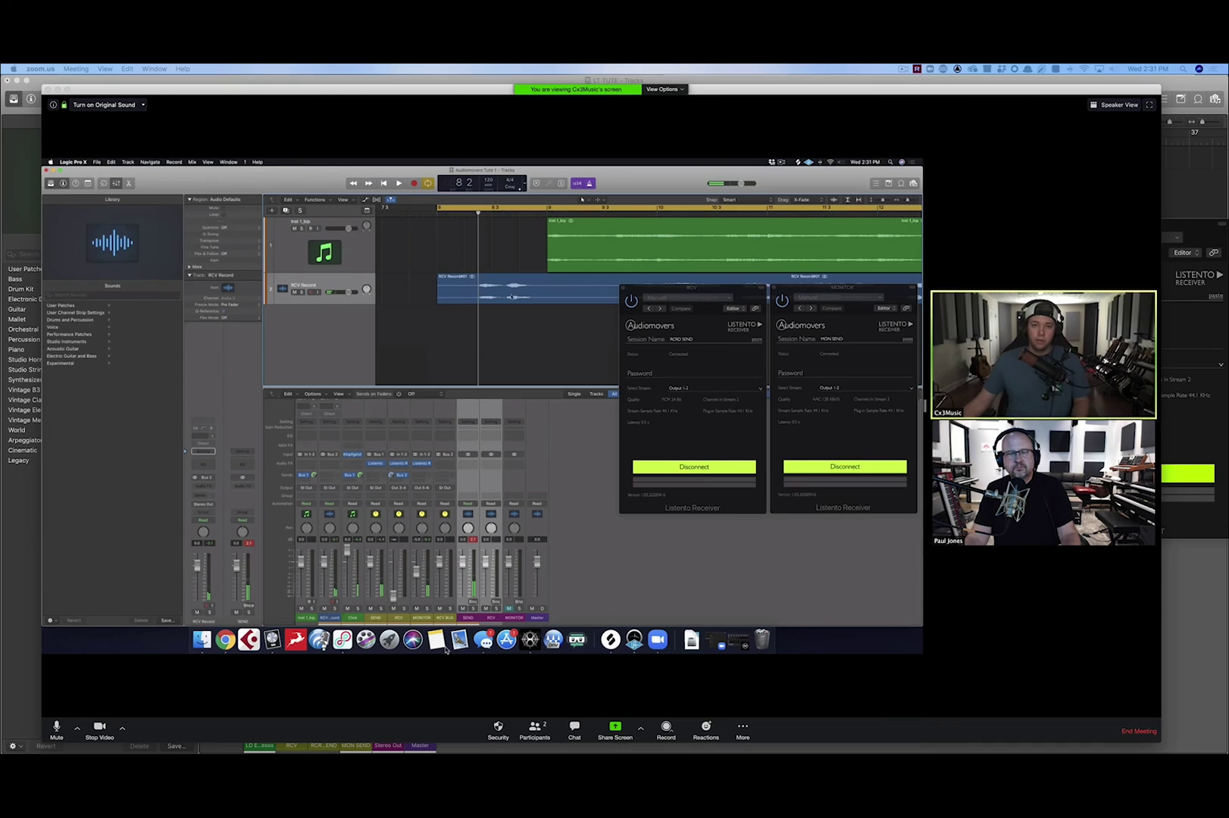
pyautogui.moveTo(513, 297); pyautogui.dragTo(470, 295)
pyautogui.click(436, 209)
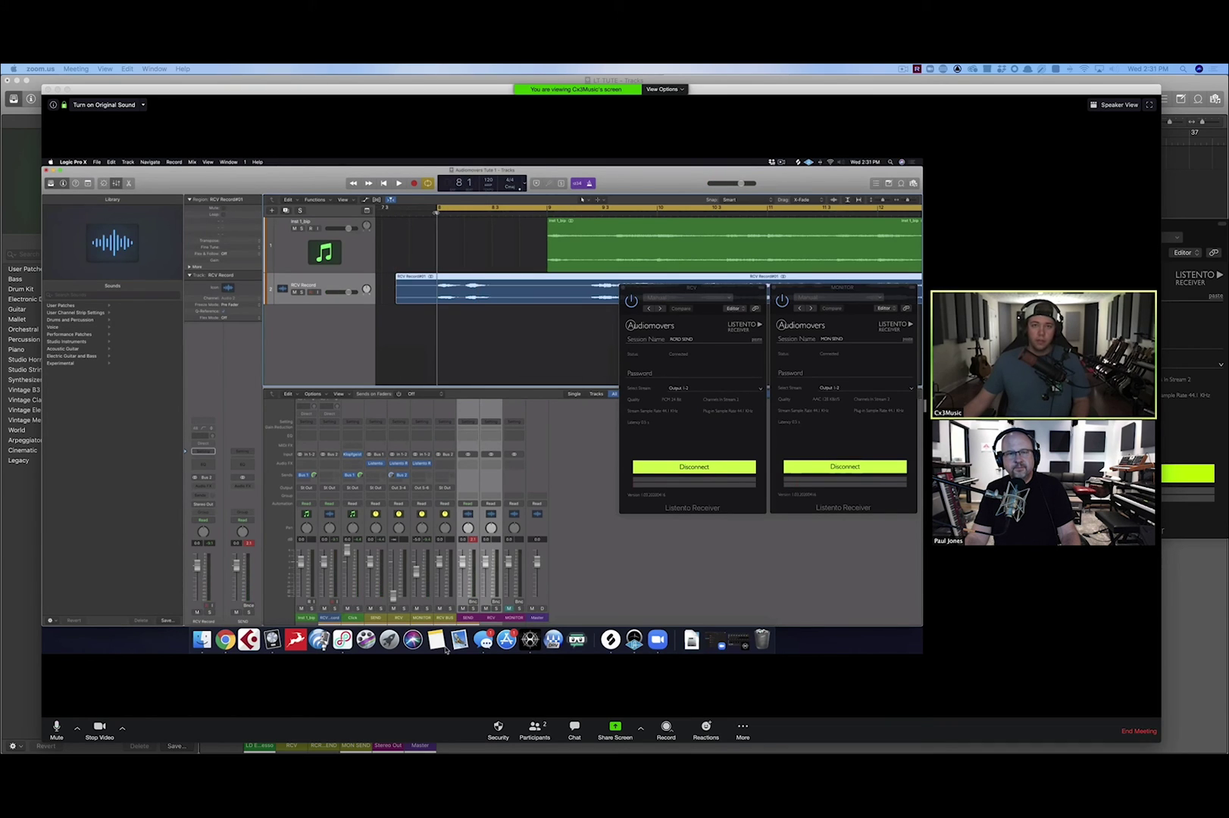
pyautogui.press('space')
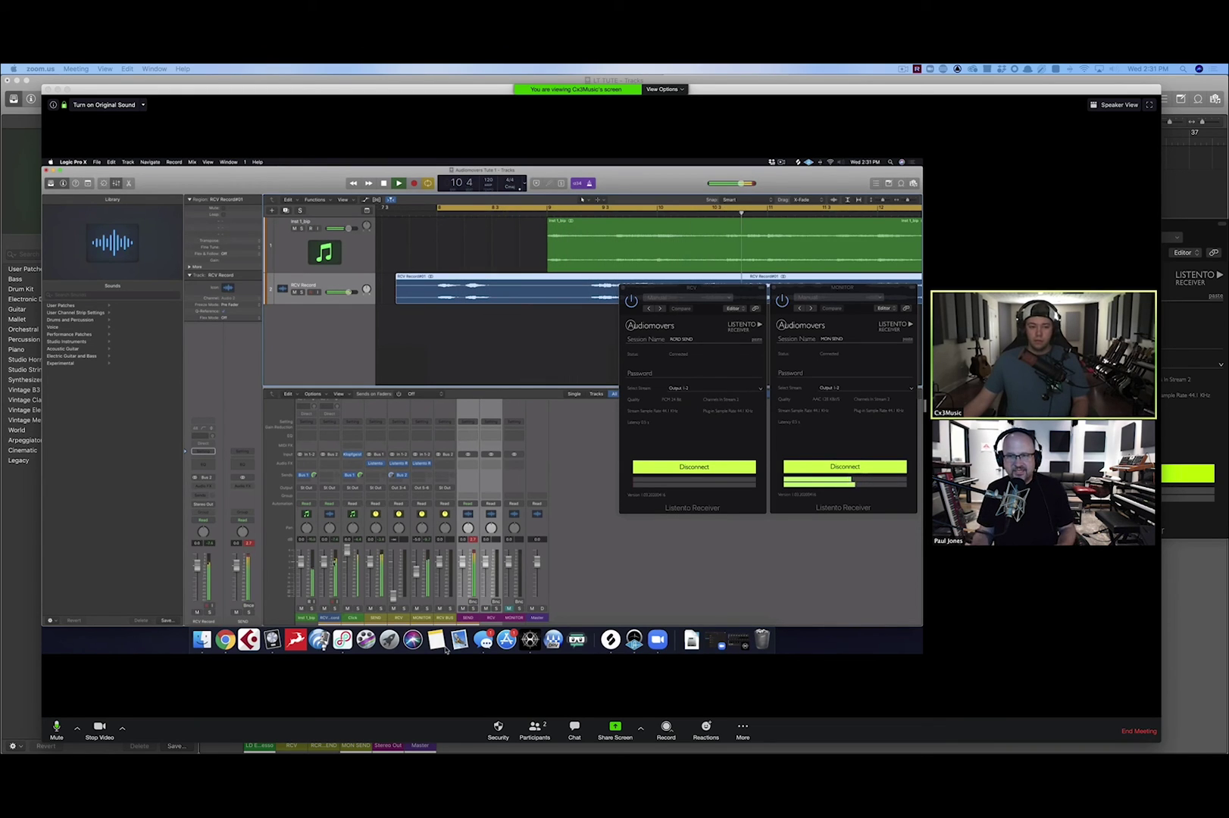
pyautogui.press('space')
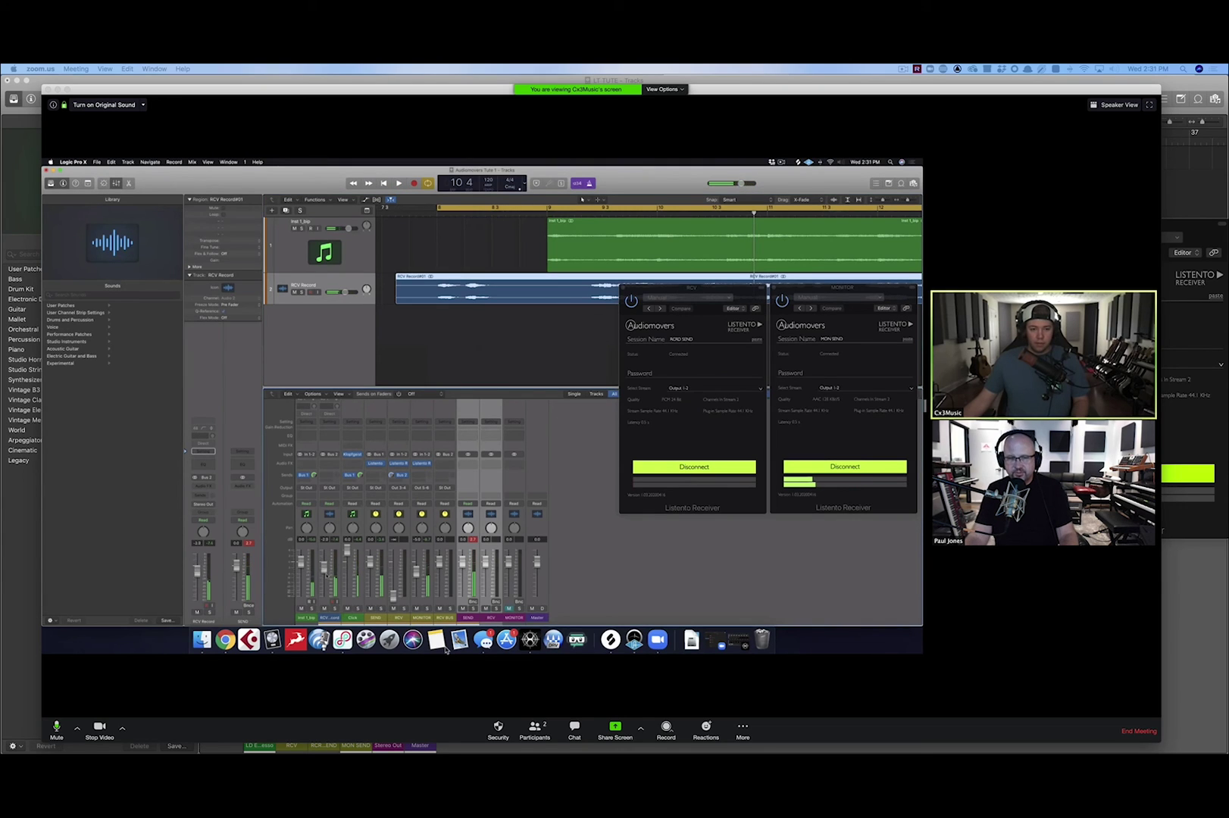